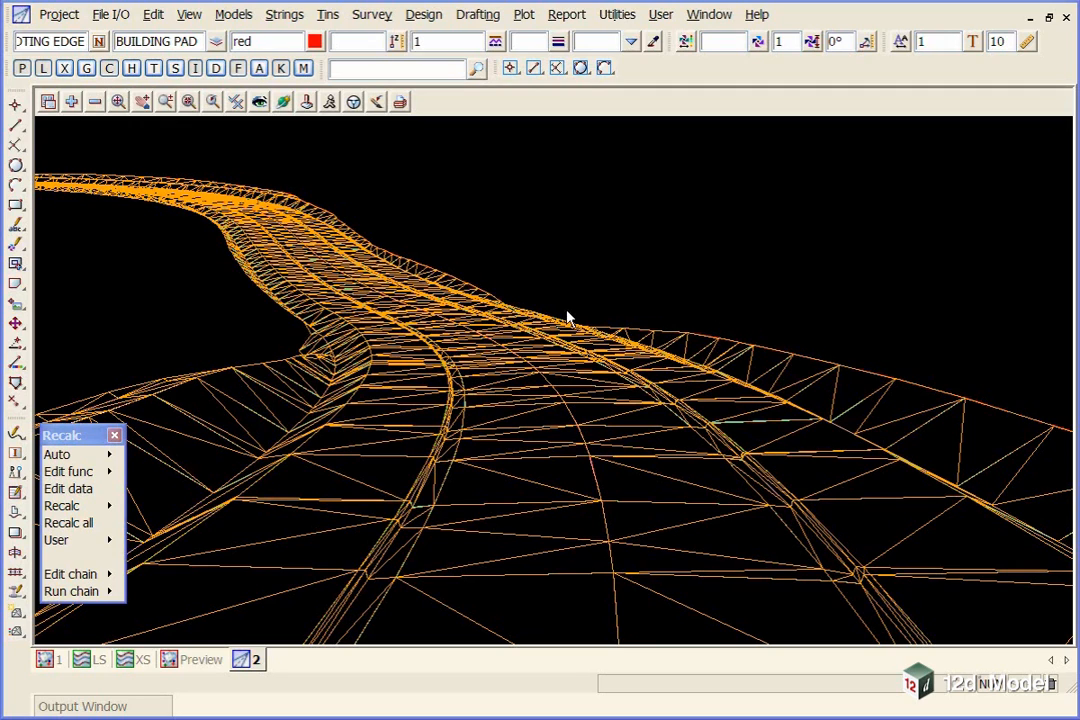
- Display the LS long-section view fitted to its full extents and turn its grid off
{"action": "left_click", "coordinate": [89, 659]}
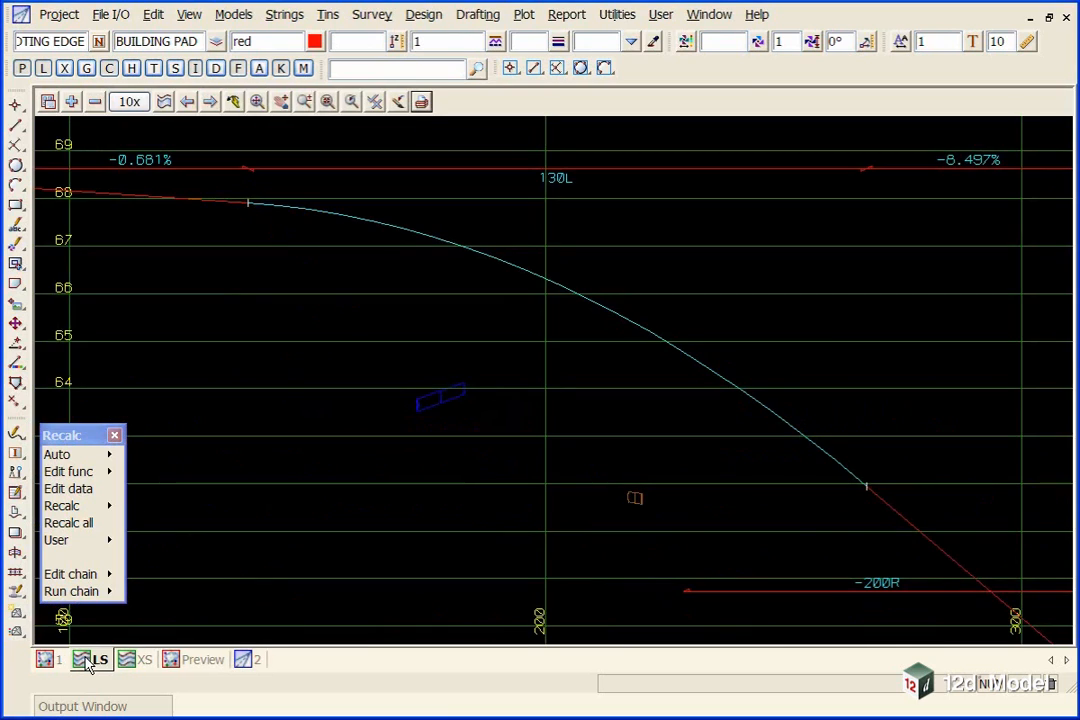
{"action": "left_click", "coordinate": [257, 103]}
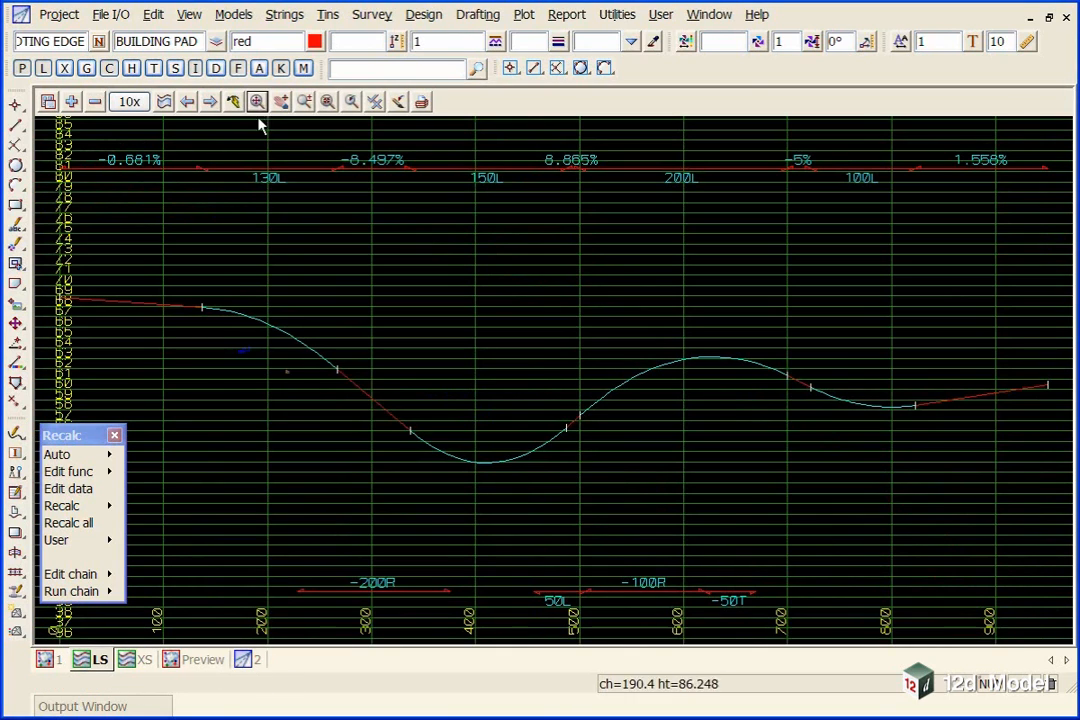
{"action": "left_click", "coordinate": [374, 102]}
{"action": "left_click", "coordinate": [390, 285]}
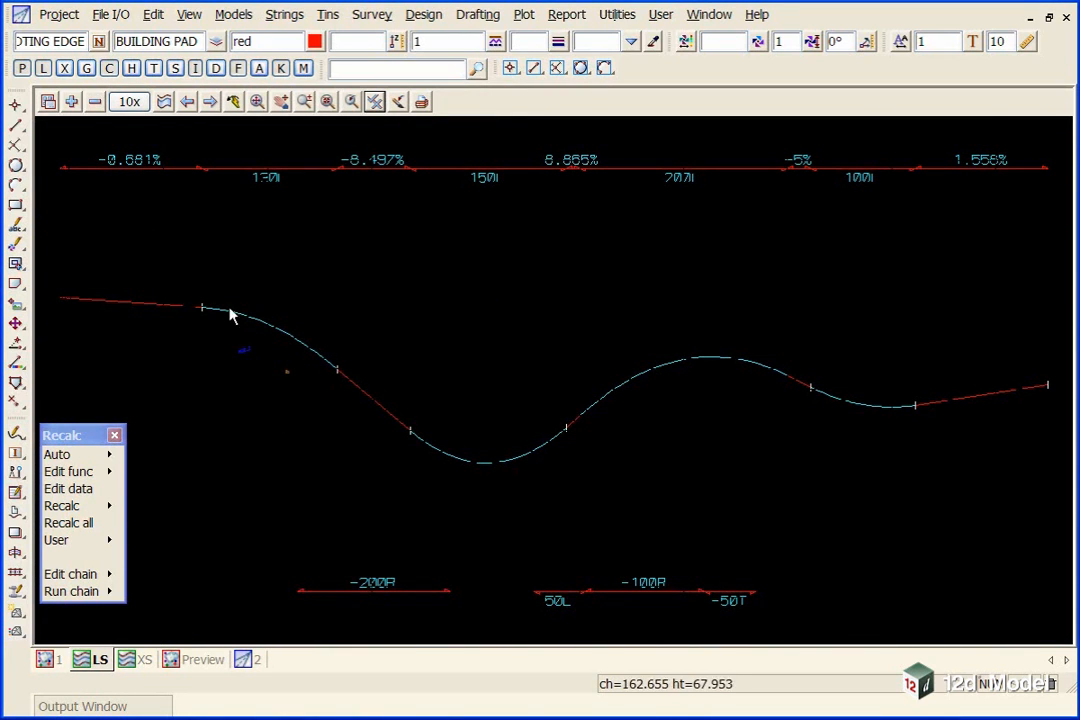
- Set the vertical exaggeration of the LS view to 2x and inspect the road profile
{"action": "left_click", "coordinate": [143, 102]}
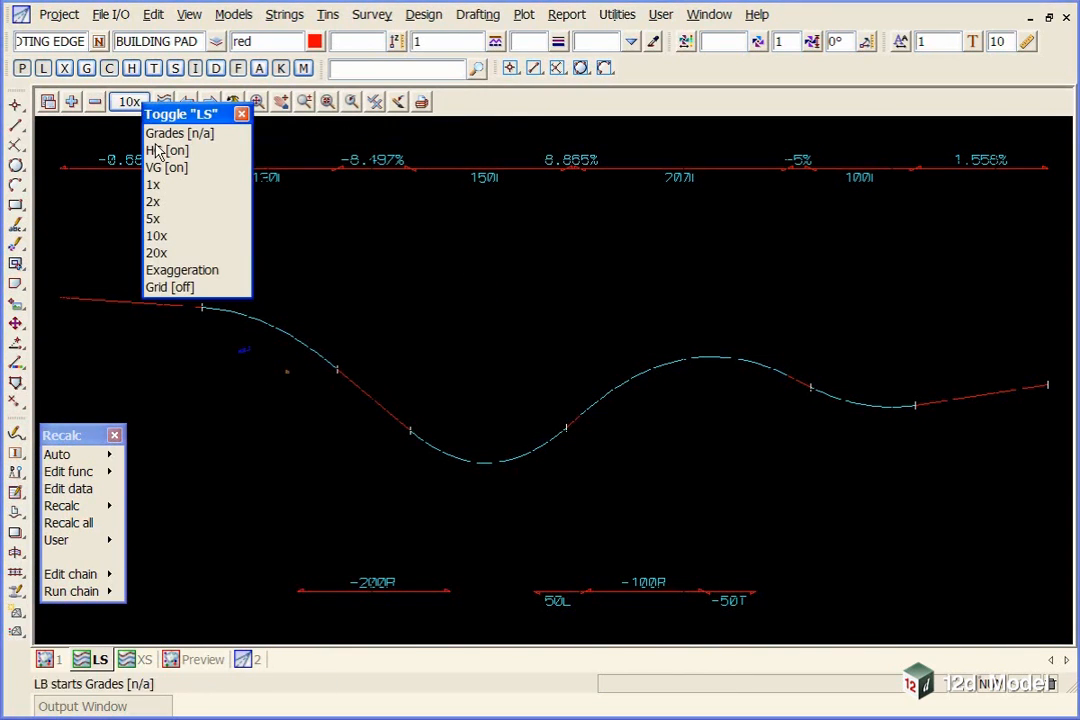
{"action": "left_click", "coordinate": [160, 203]}
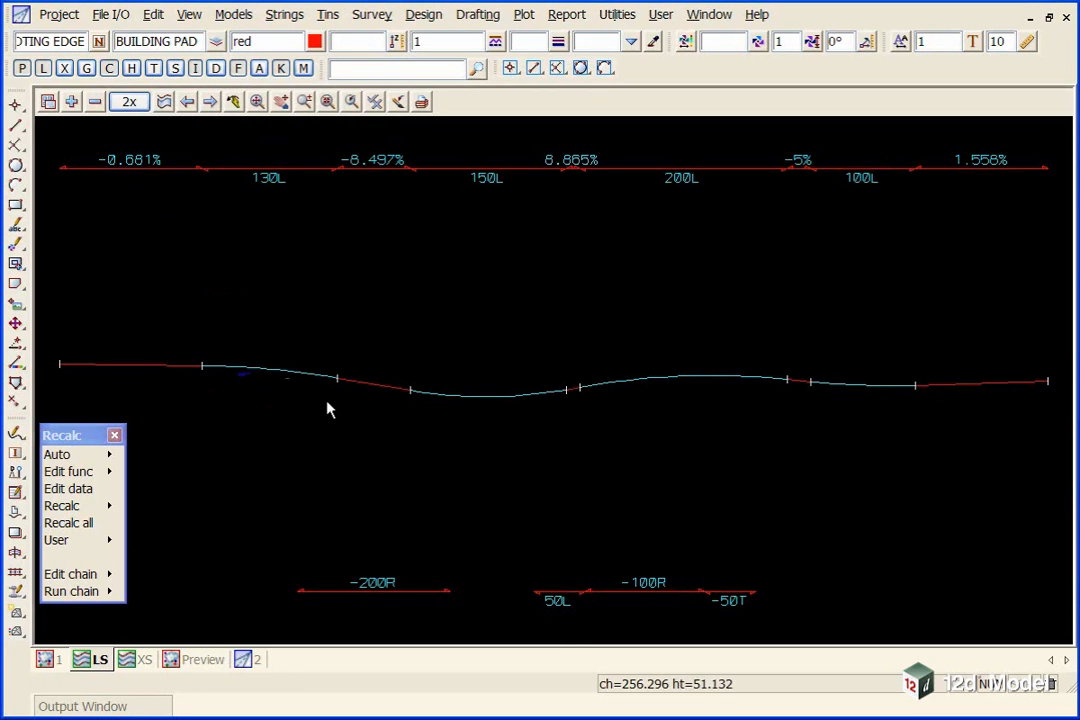
{"action": "scroll", "coordinate": [327, 402], "scroll_direction": "up", "scroll_amount": 3}
{"action": "scroll", "coordinate": [475, 323], "scroll_direction": "down", "scroll_amount": 3}
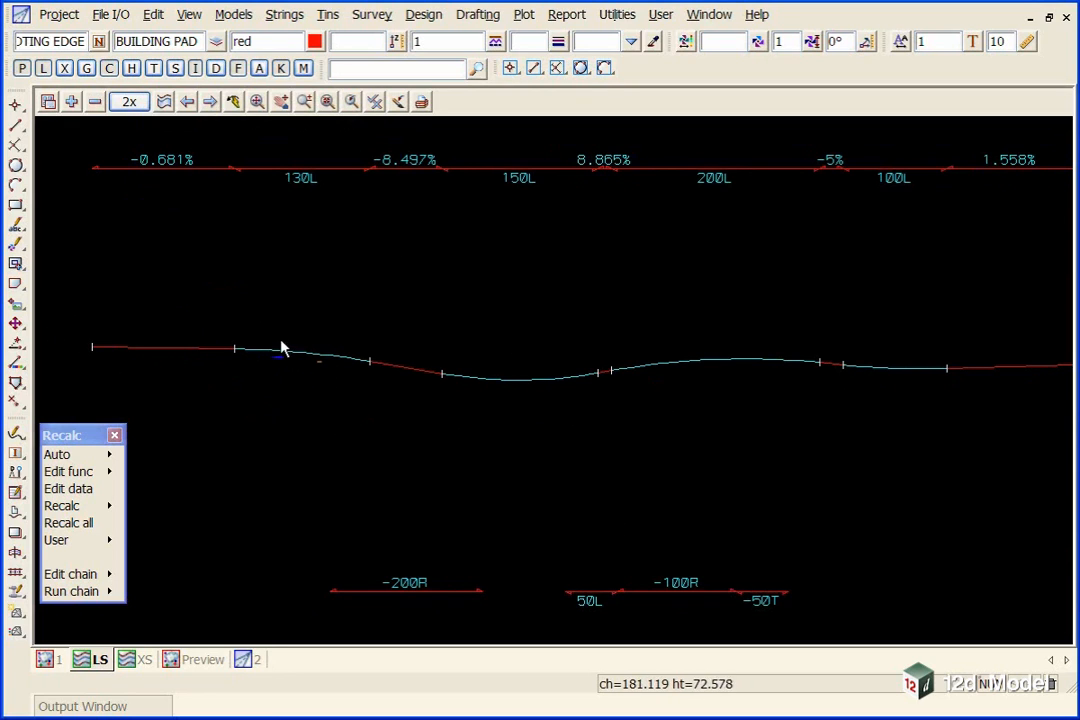
{"action": "scroll", "coordinate": [278, 352], "scroll_direction": "up", "scroll_amount": 1}
{"action": "scroll", "coordinate": [282, 360], "scroll_direction": "down", "scroll_amount": 2}
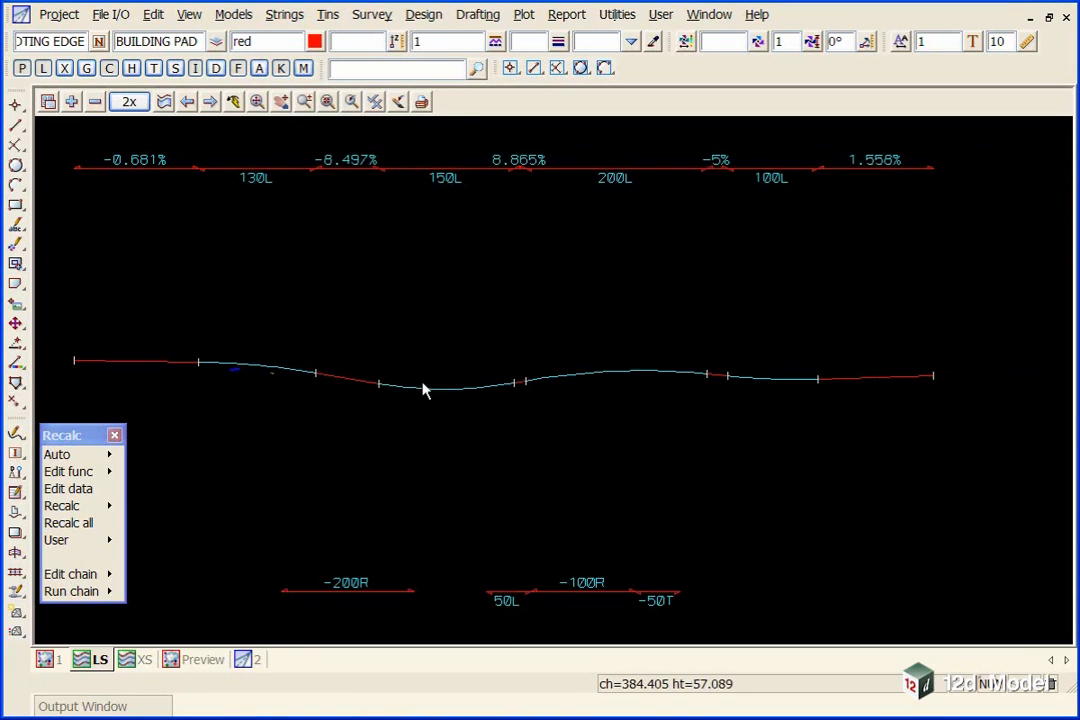
- Open the long plot PPF editor from the LS view and move it so that it is fully visible
{"action": "left_click", "coordinate": [422, 103]}
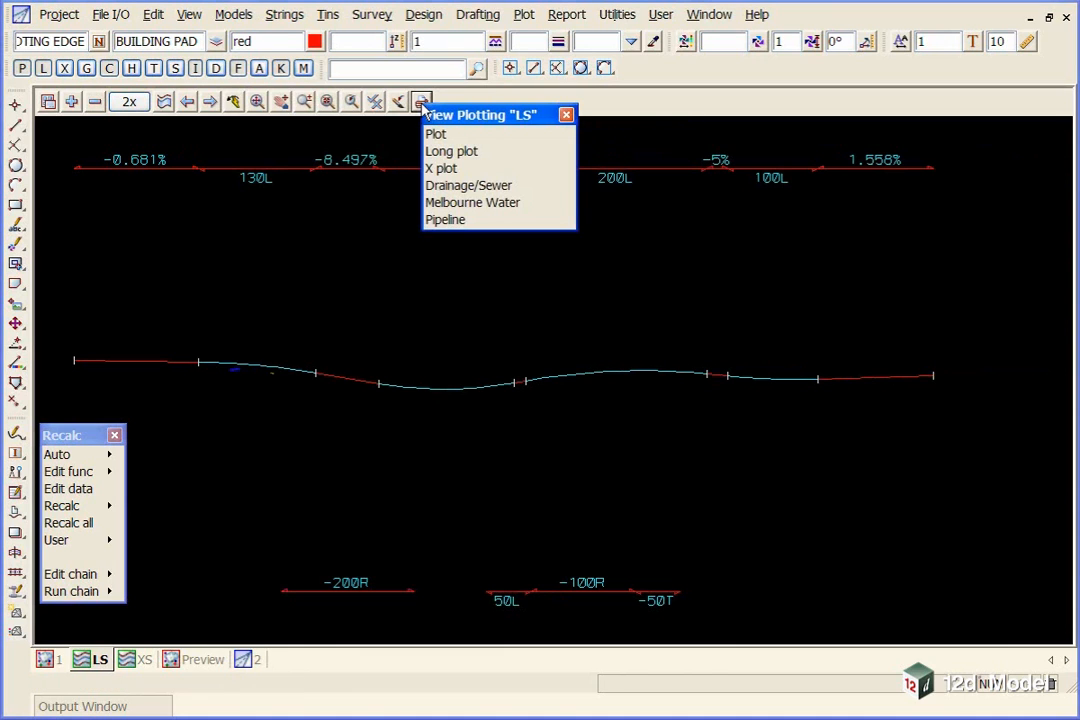
{"action": "left_click", "coordinate": [447, 152]}
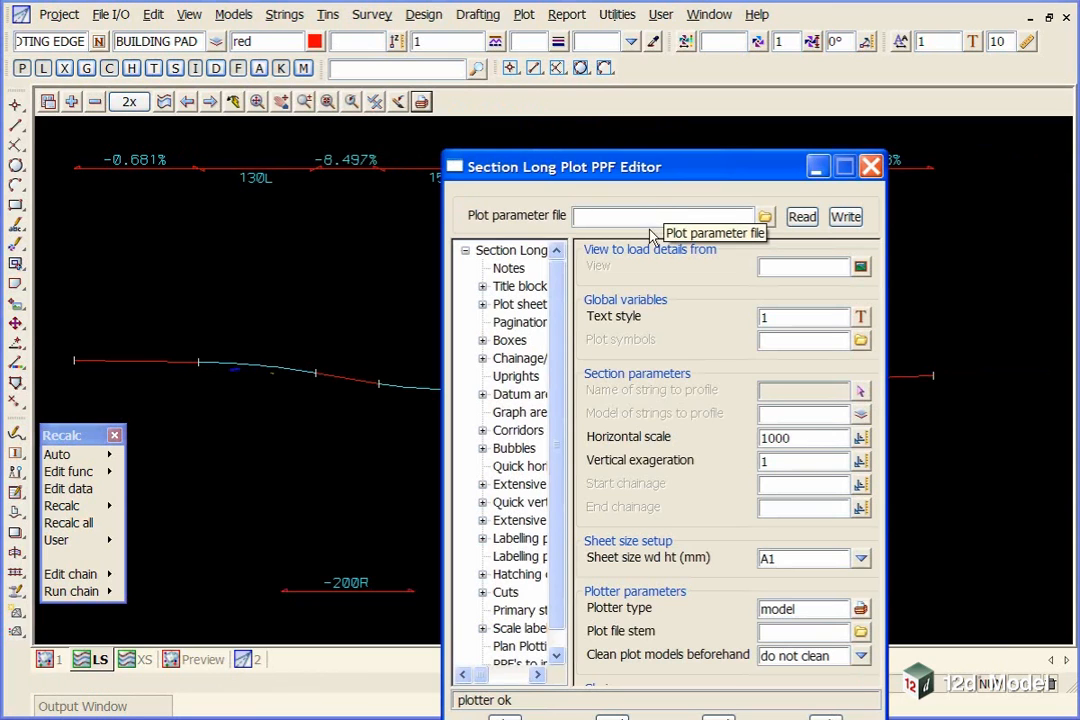
{"action": "left_click_drag", "start_coordinate": [597, 181], "coordinate": [447, 99]}
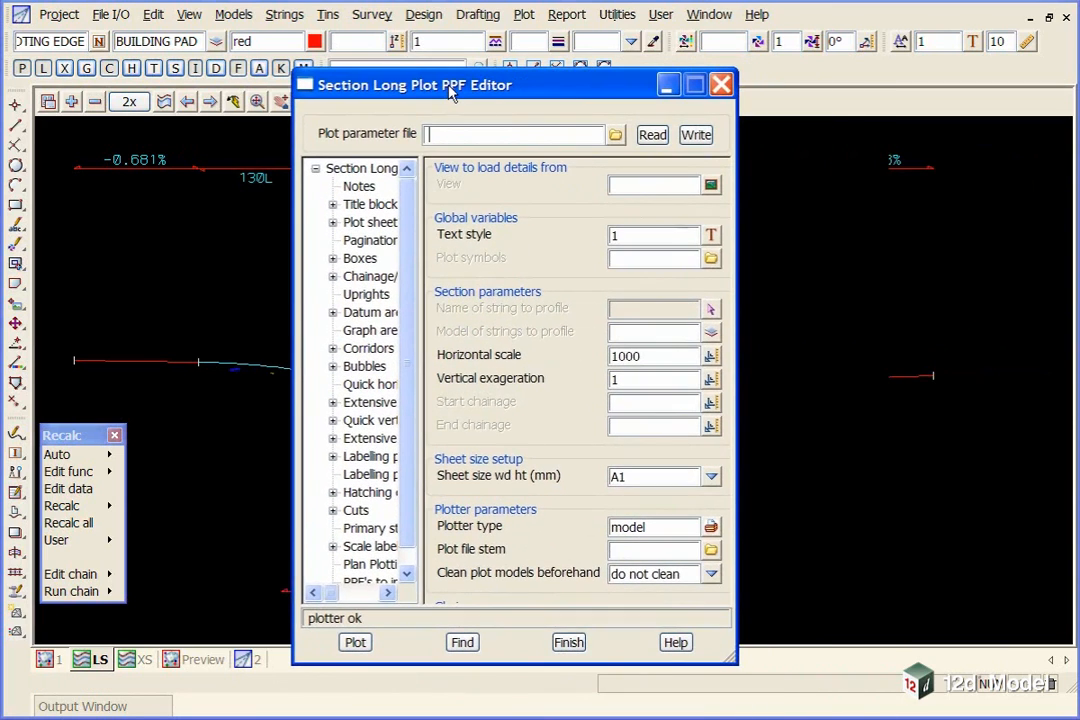
- Load the plot parameter file Long Sections.lplotppf from the getting started basic folder and read its settings into the editor
{"action": "left_click", "coordinate": [616, 137]}
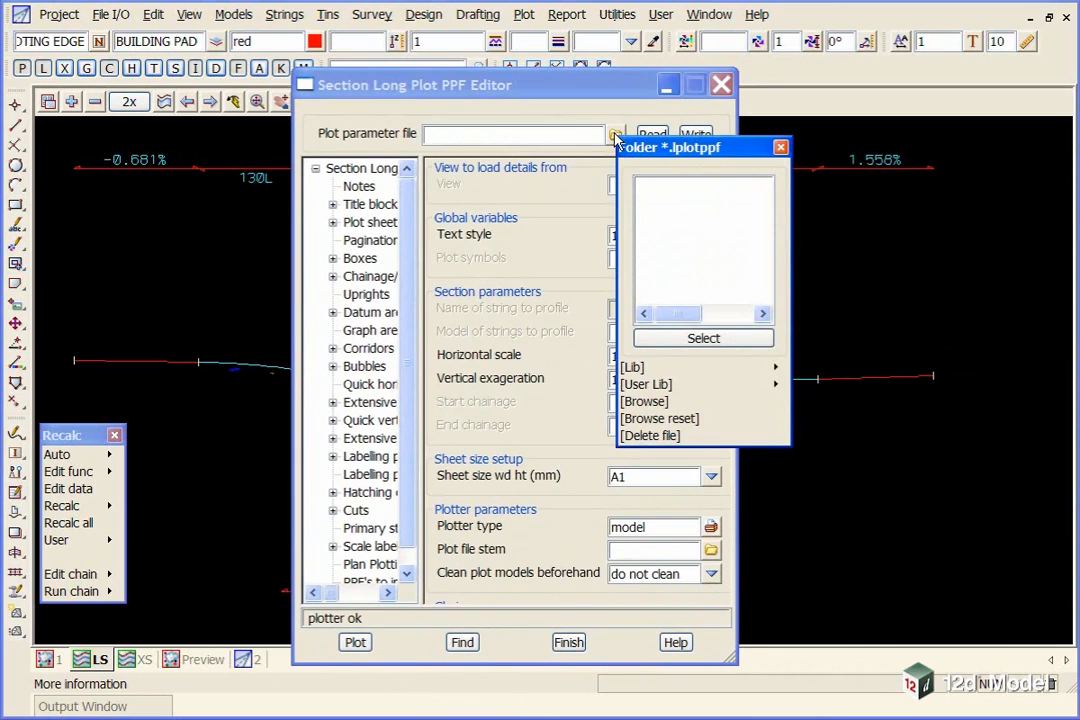
{"action": "left_click", "coordinate": [643, 402]}
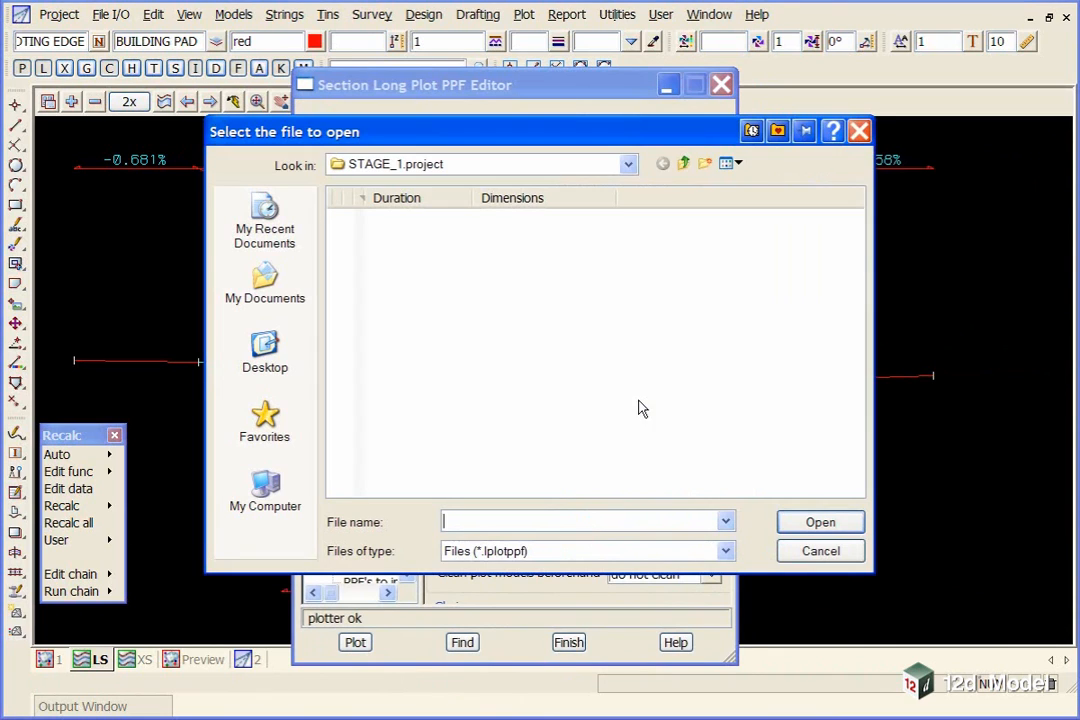
{"action": "left_click", "coordinate": [682, 165]}
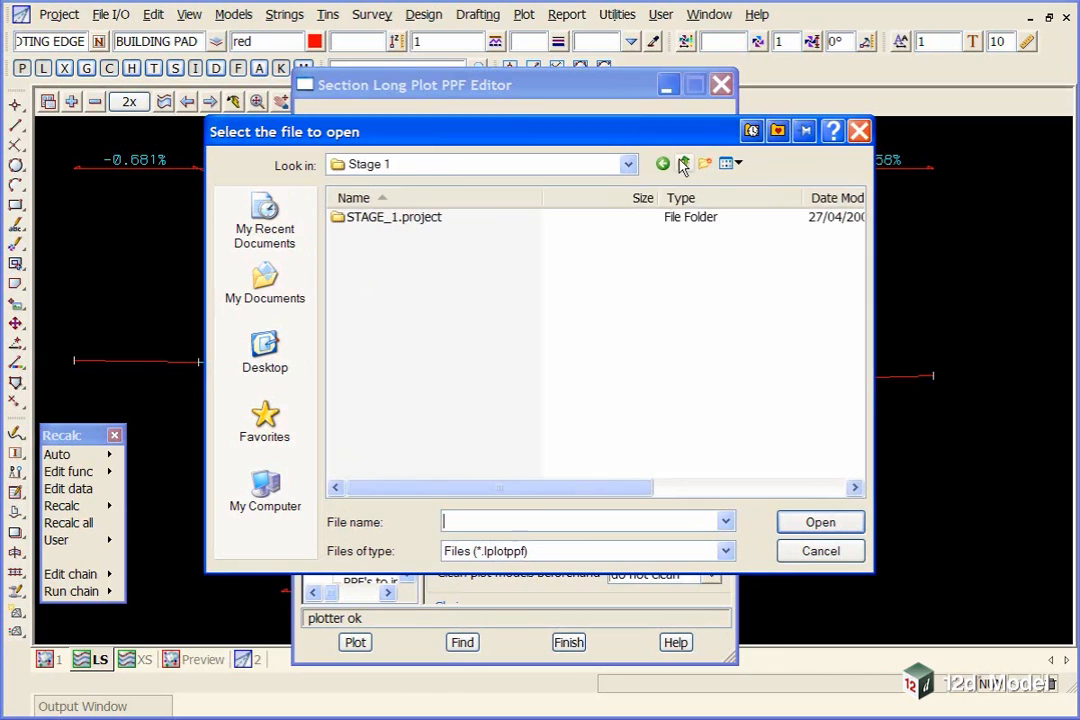
{"action": "left_click", "coordinate": [682, 164]}
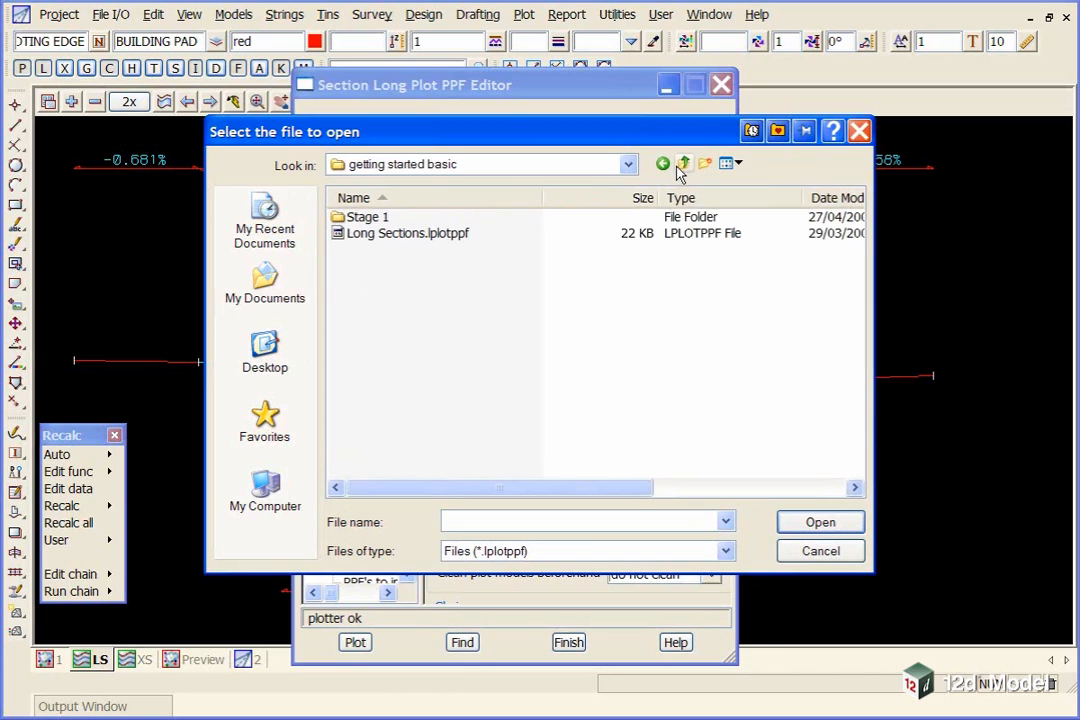
{"action": "left_click", "coordinate": [361, 240]}
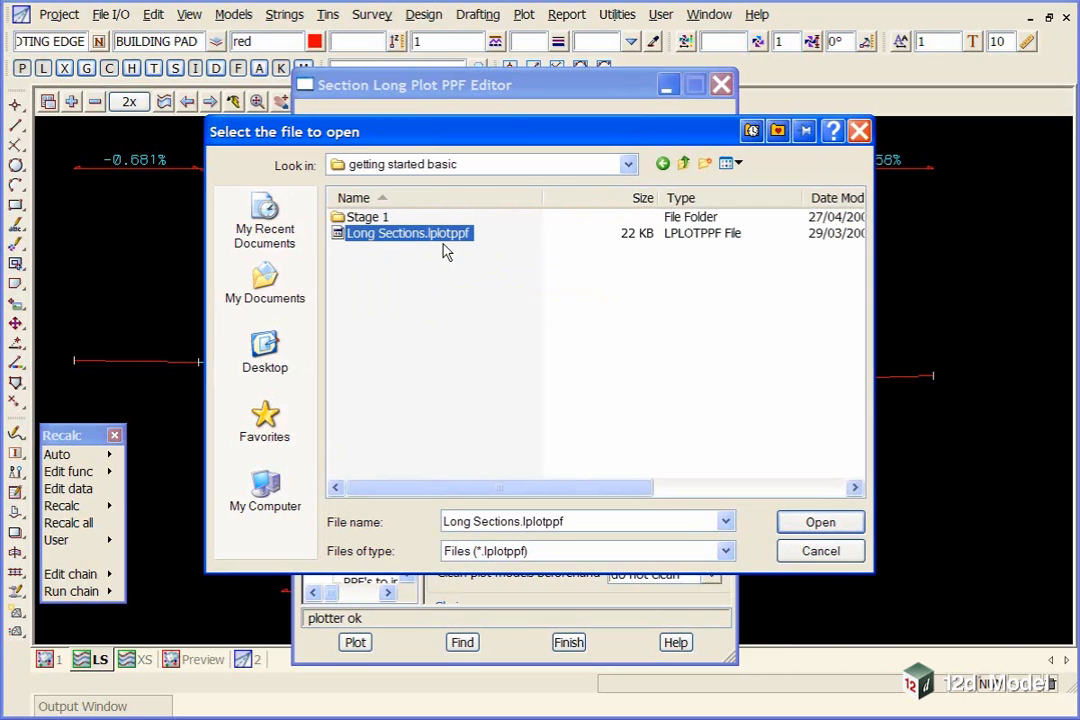
{"action": "left_click", "coordinate": [812, 524]}
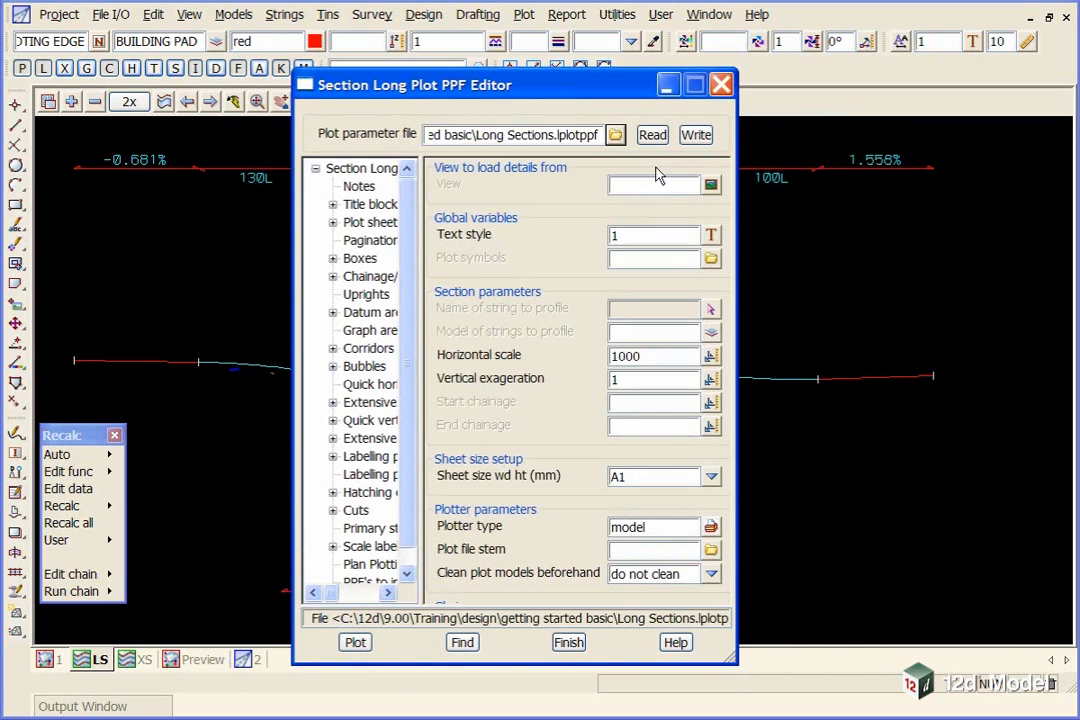
{"action": "left_click", "coordinate": [651, 136]}
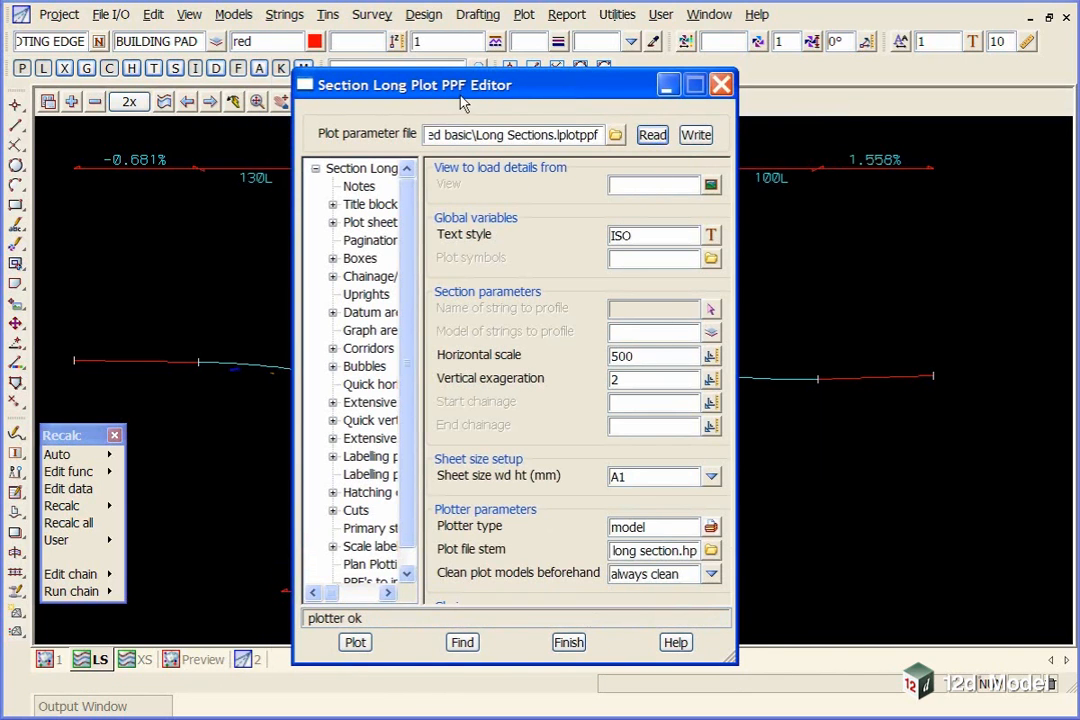
- Enlarge the Section Long Plot PPF Editor and widen its category tree enough for the category names
{"action": "left_click_drag", "start_coordinate": [388, 80], "coordinate": [290, 42]}
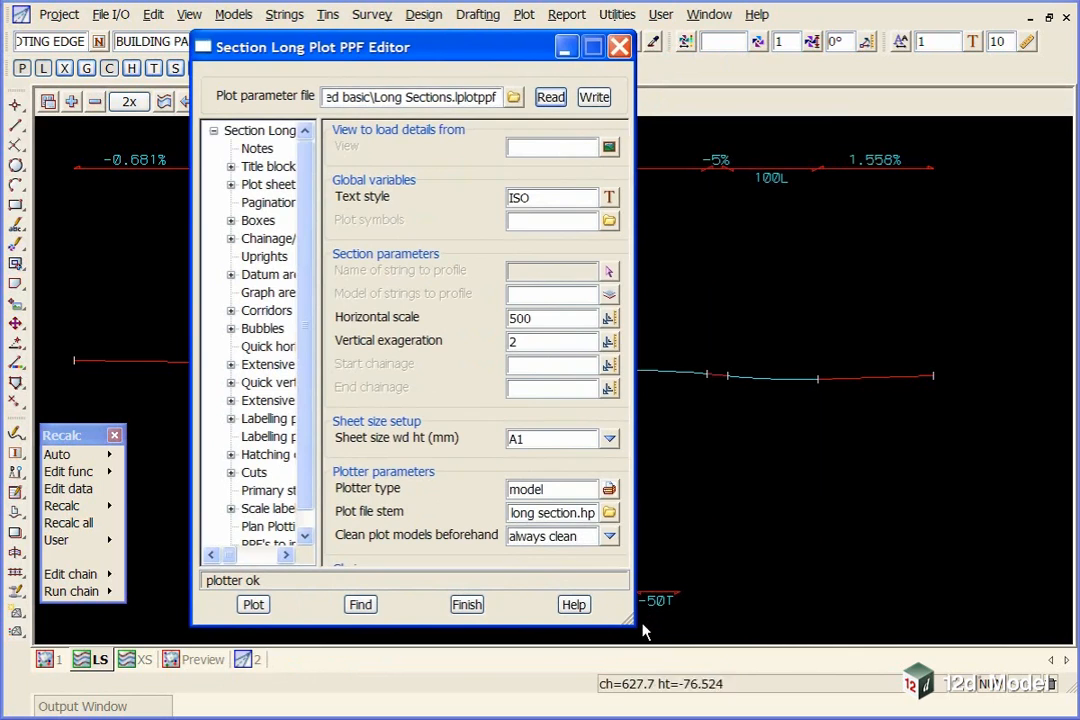
{"action": "left_click_drag", "start_coordinate": [633, 593], "coordinate": [1047, 602]}
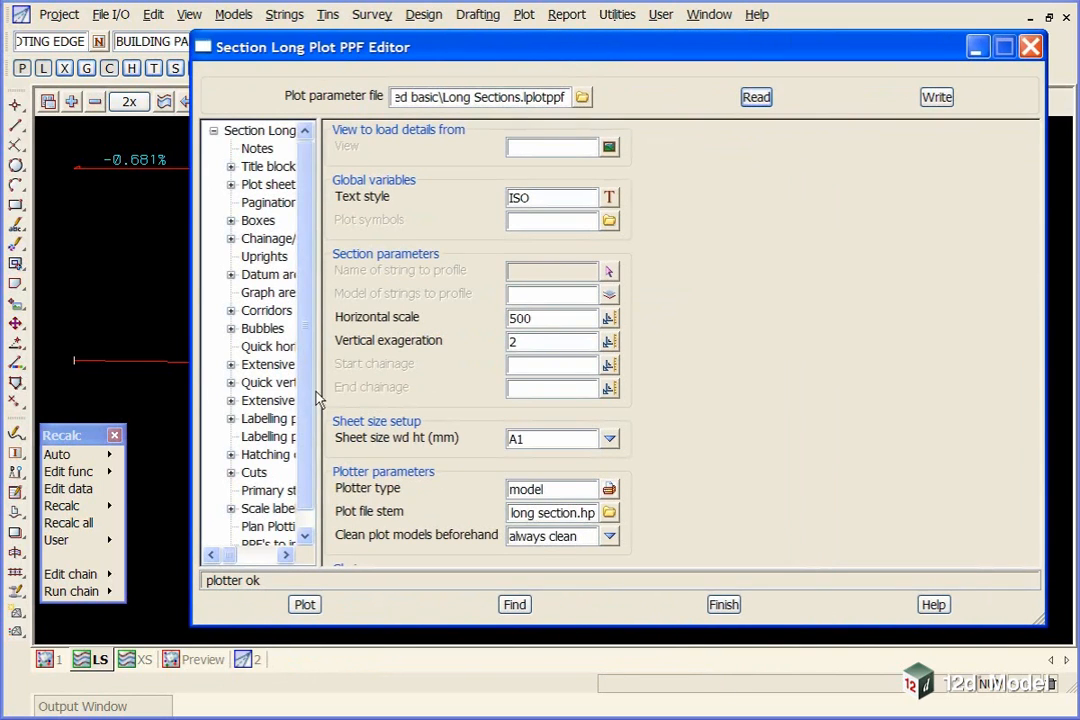
{"action": "left_click_drag", "start_coordinate": [319, 389], "coordinate": [487, 390]}
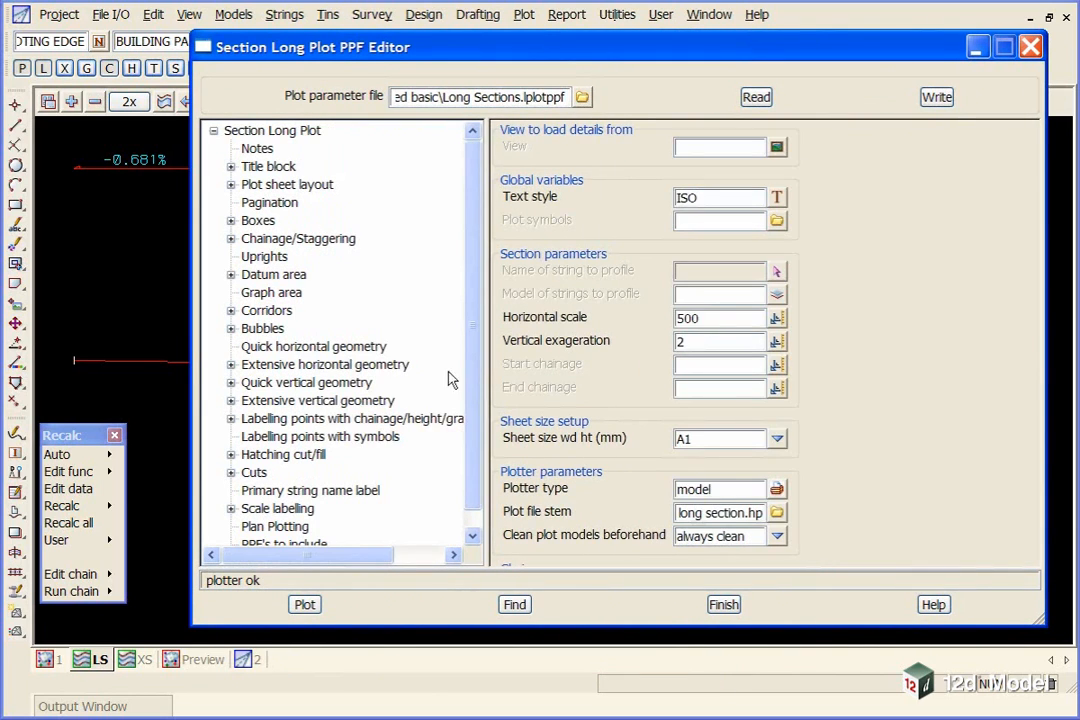
- Review the title block parameters and the user title info, including the title file, and widen the title Value column
{"action": "left_click", "coordinate": [231, 166]}
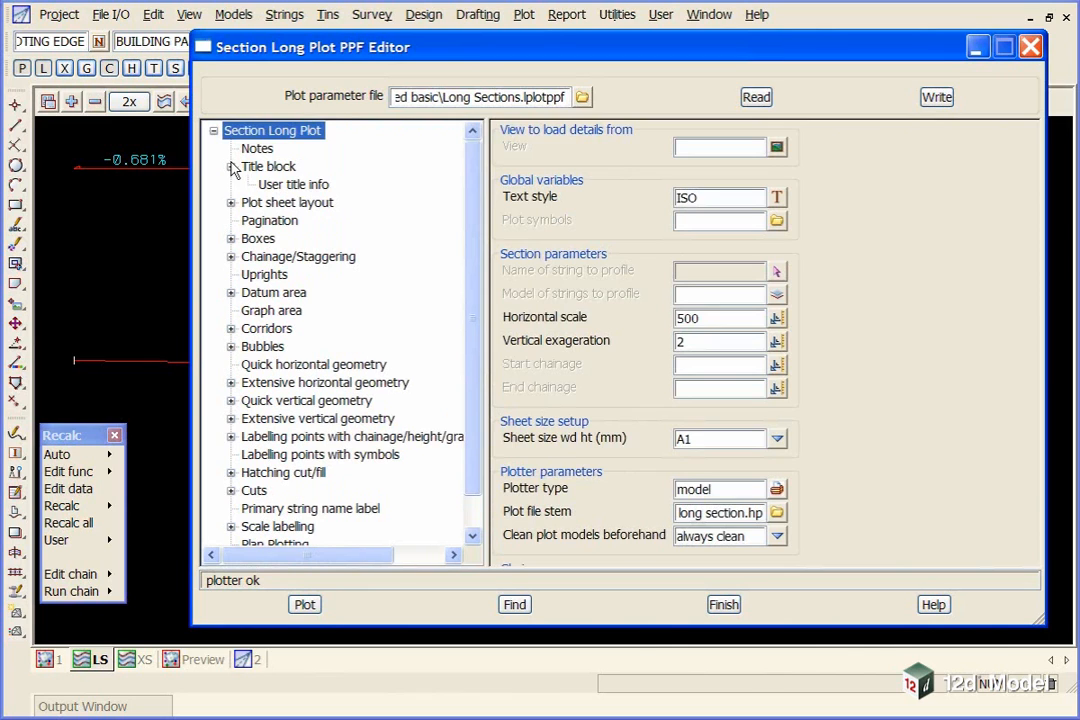
{"action": "left_click", "coordinate": [250, 168]}
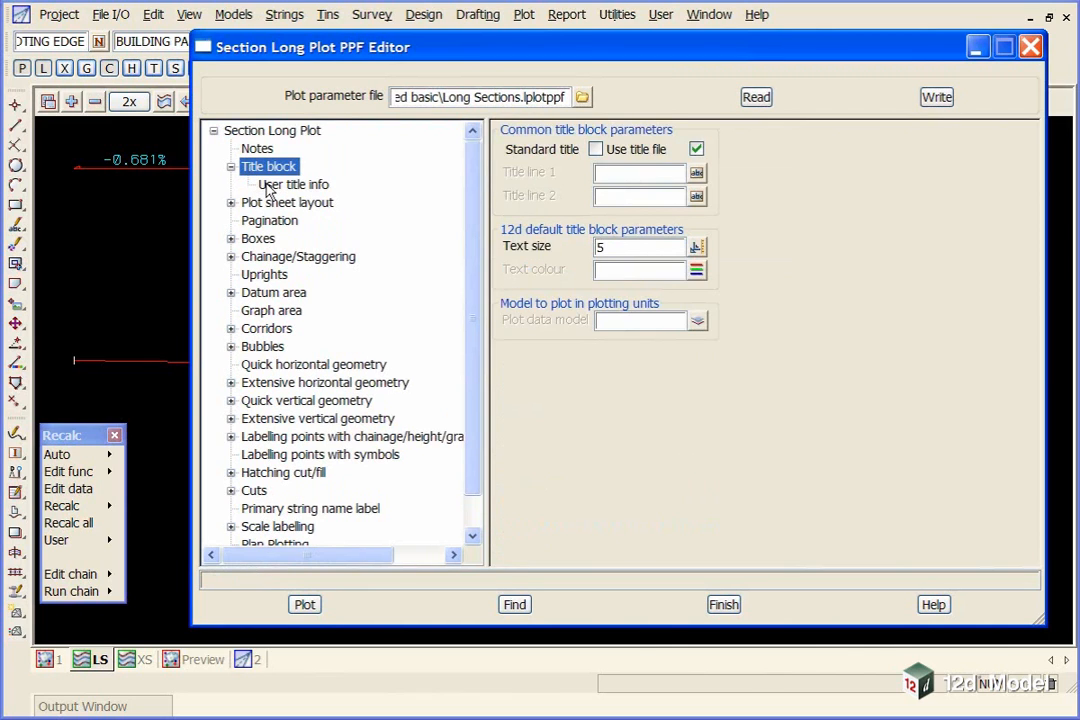
{"action": "left_click", "coordinate": [268, 186]}
{"action": "left_click", "coordinate": [252, 168]}
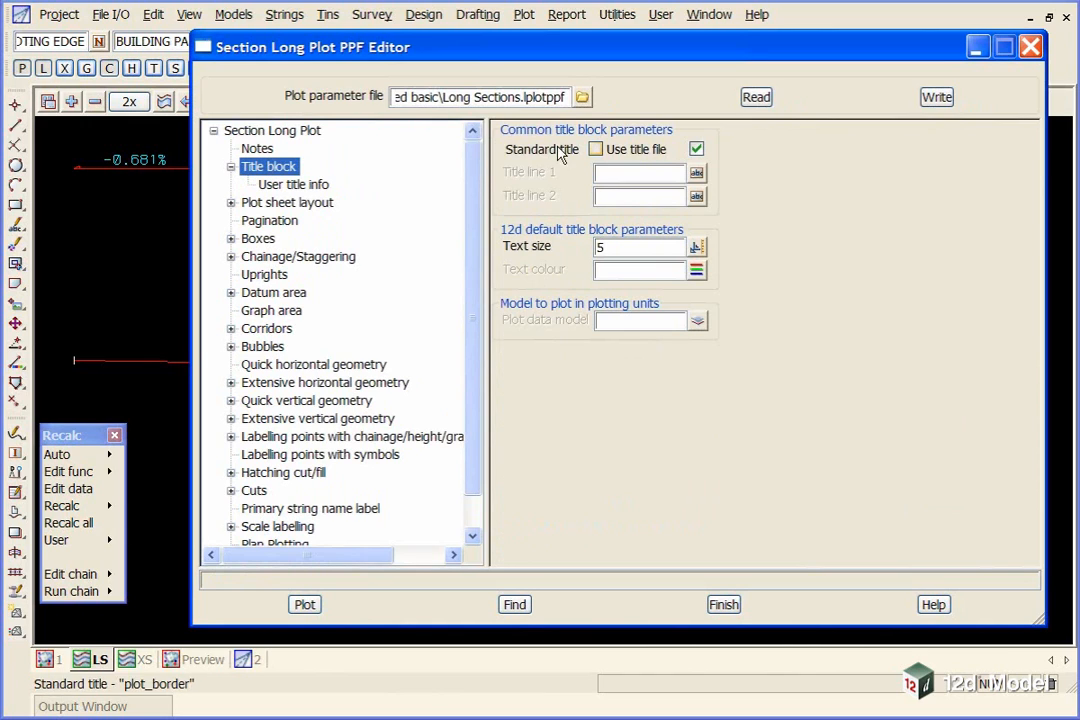
{"action": "left_click", "coordinate": [285, 184]}
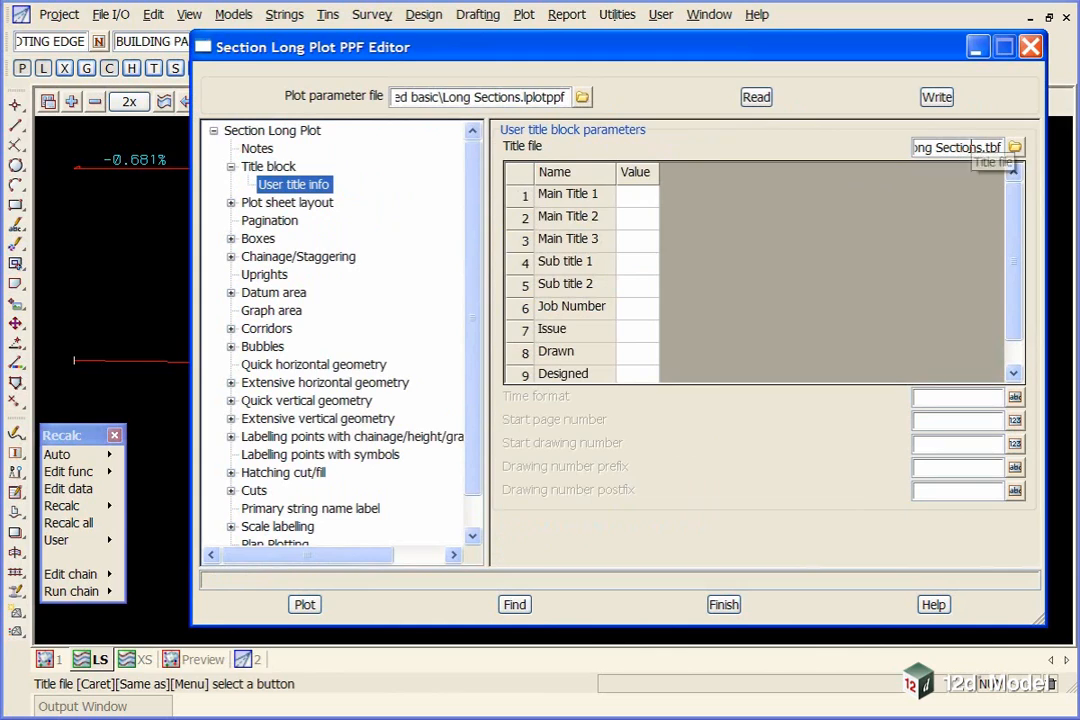
{"action": "mouse_move", "coordinate": [1000, 148]}
{"action": "left_mouse_down"}
{"action": "mouse_move", "coordinate": [868, 147]}
{"action": "mouse_move", "coordinate": [1008, 149]}
{"action": "left_mouse_up"}
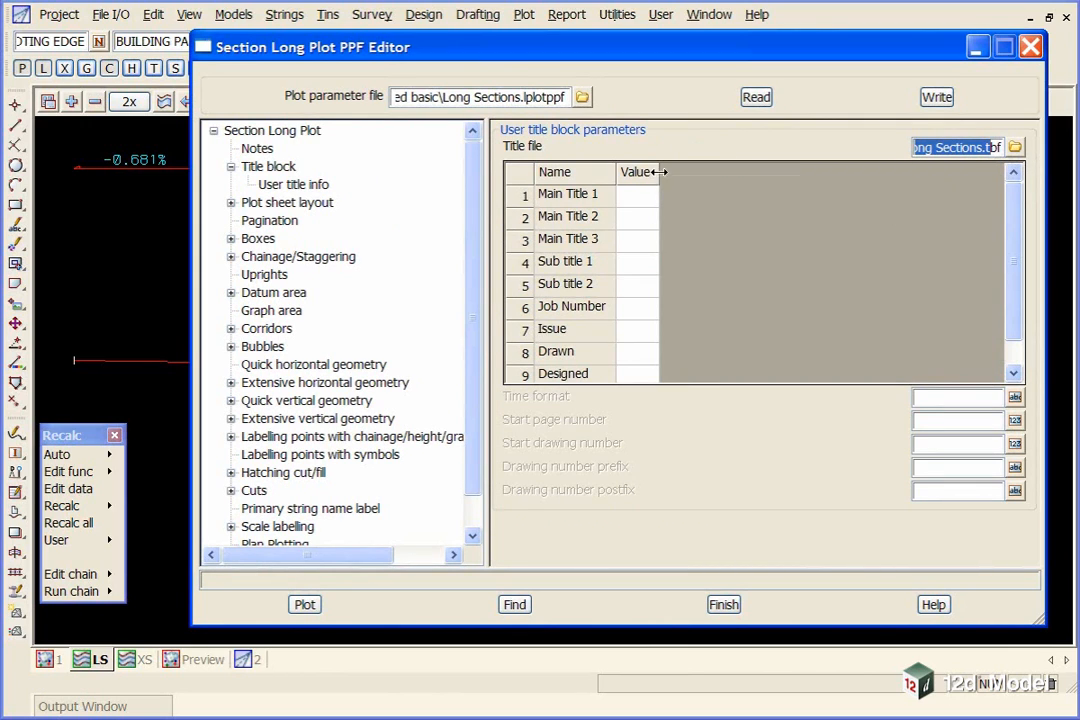
{"action": "left_click_drag", "start_coordinate": [658, 172], "coordinate": [812, 172]}
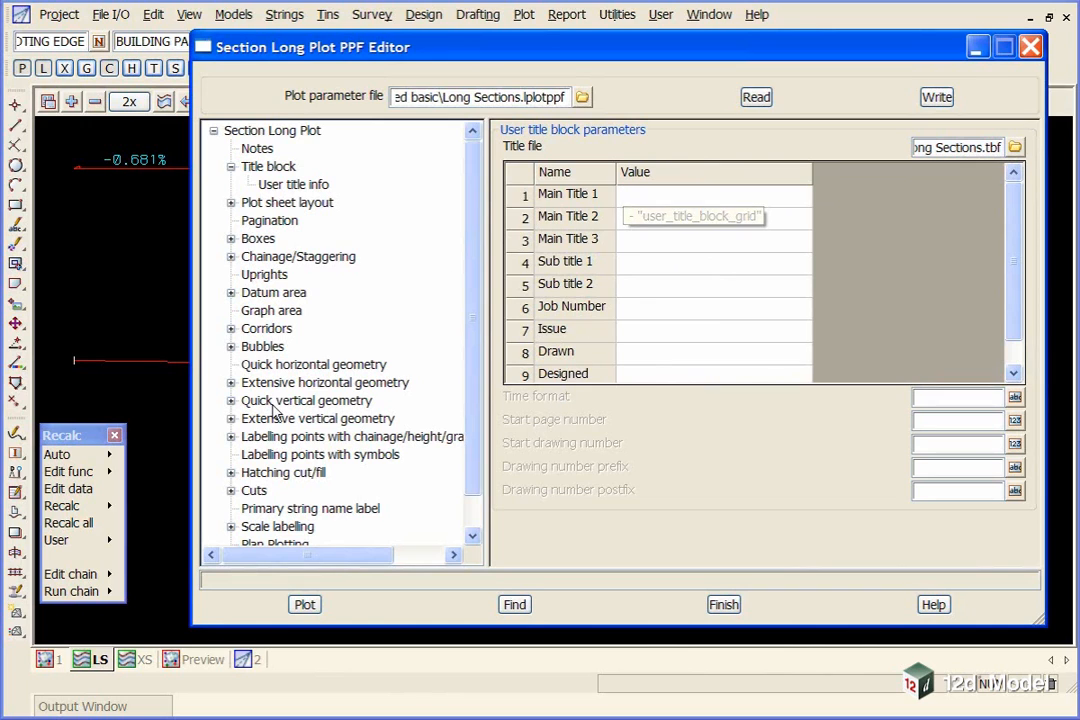
- Look through the plot parameter categories and read the notes, highlighting the tin name and the volume report file name
{"action": "left_click", "coordinate": [478, 503]}
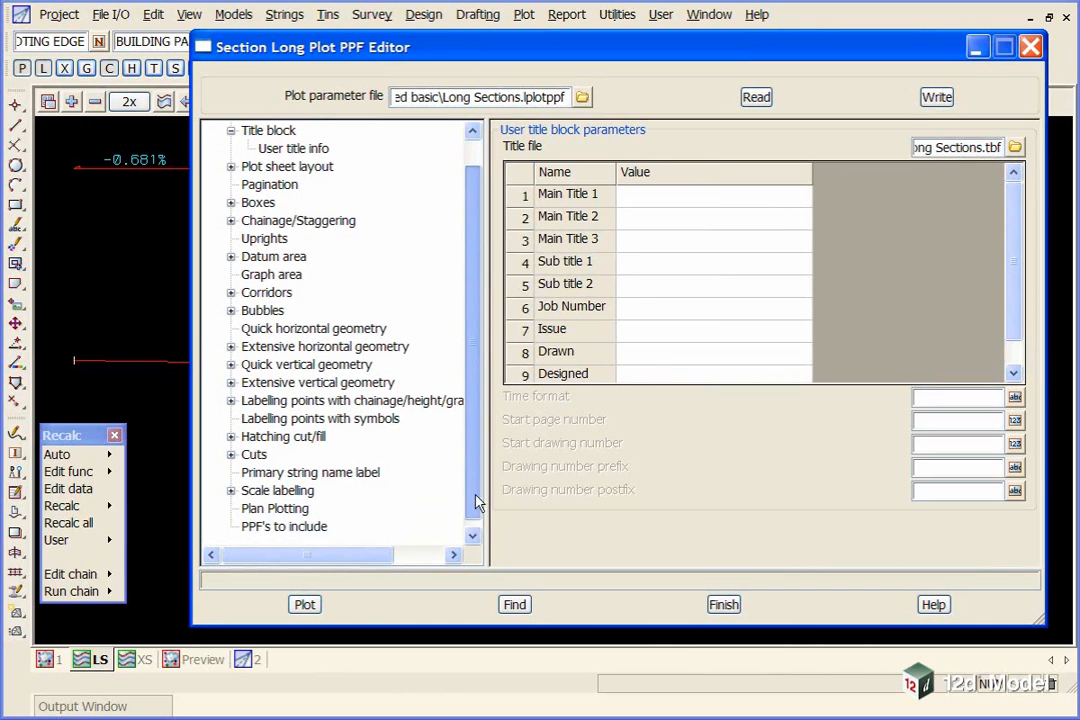
{"action": "left_click_drag", "start_coordinate": [478, 503], "coordinate": [477, 405]}
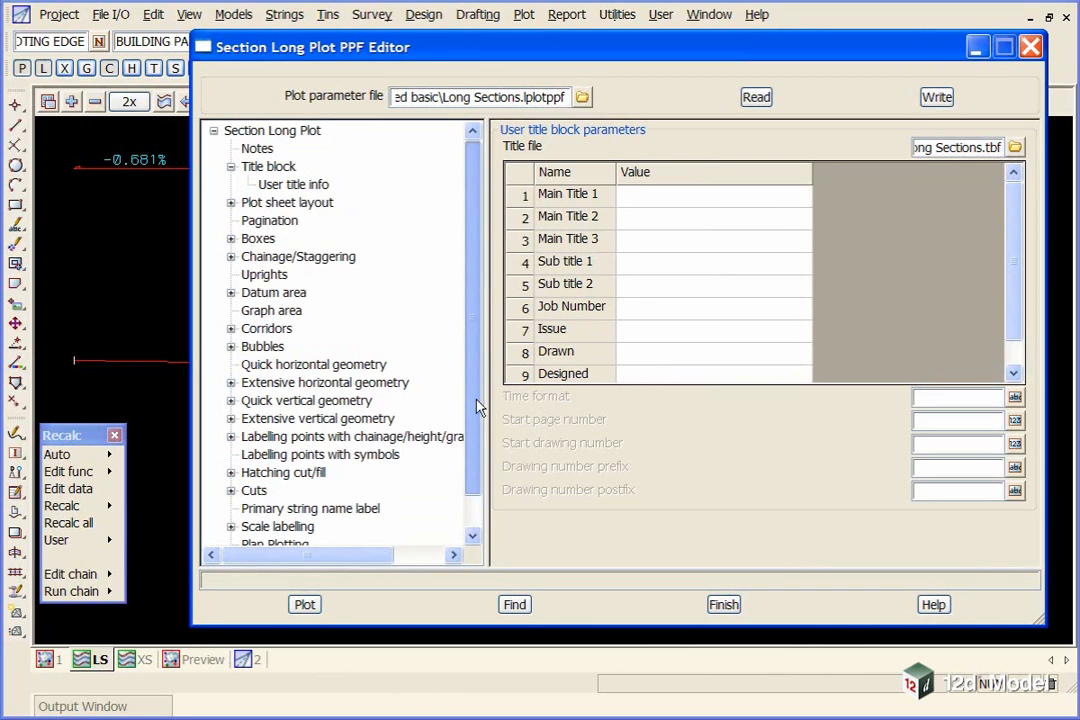
{"action": "left_click", "coordinate": [257, 149]}
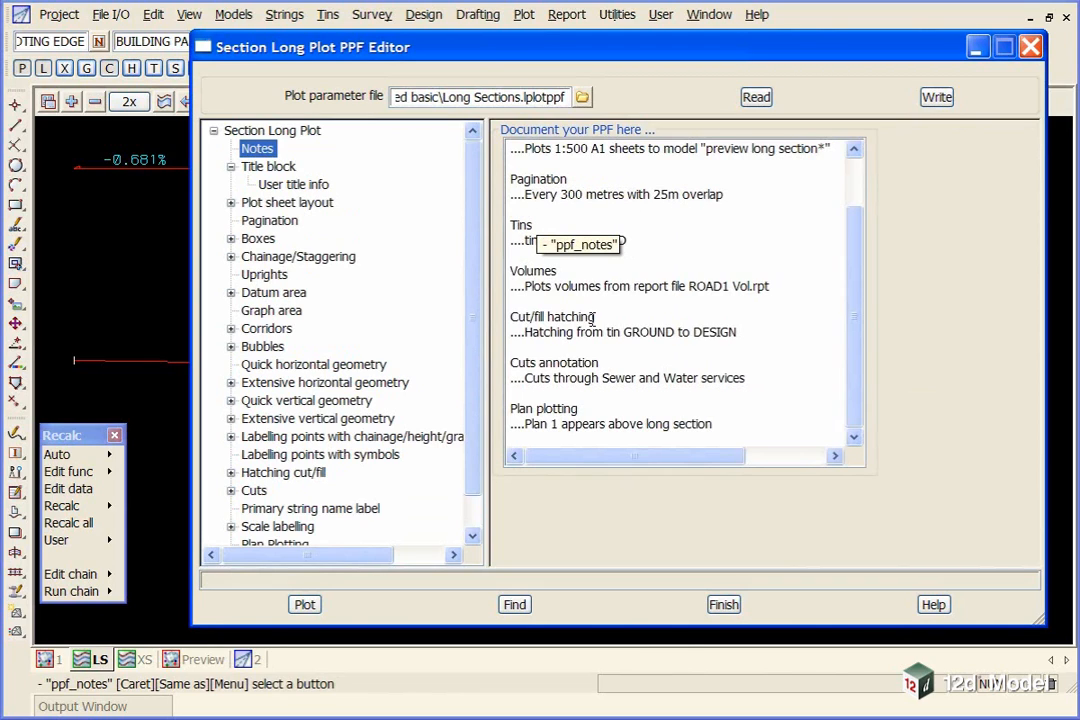
{"action": "left_click", "coordinate": [722, 244]}
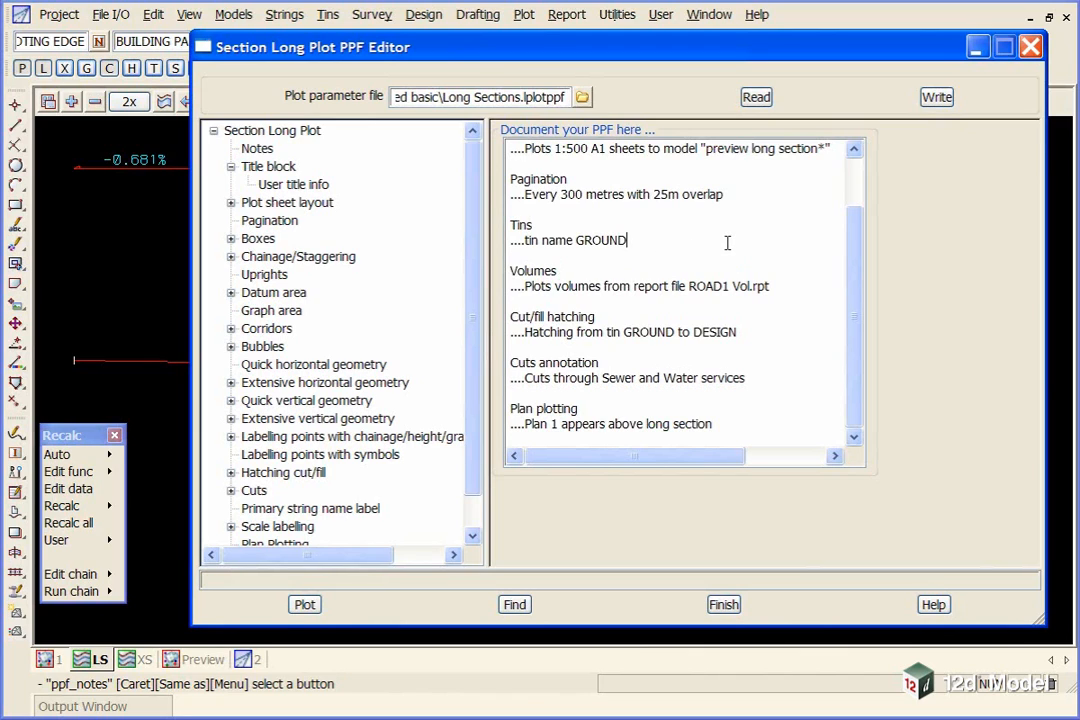
{"action": "double_click", "coordinate": [581, 241]}
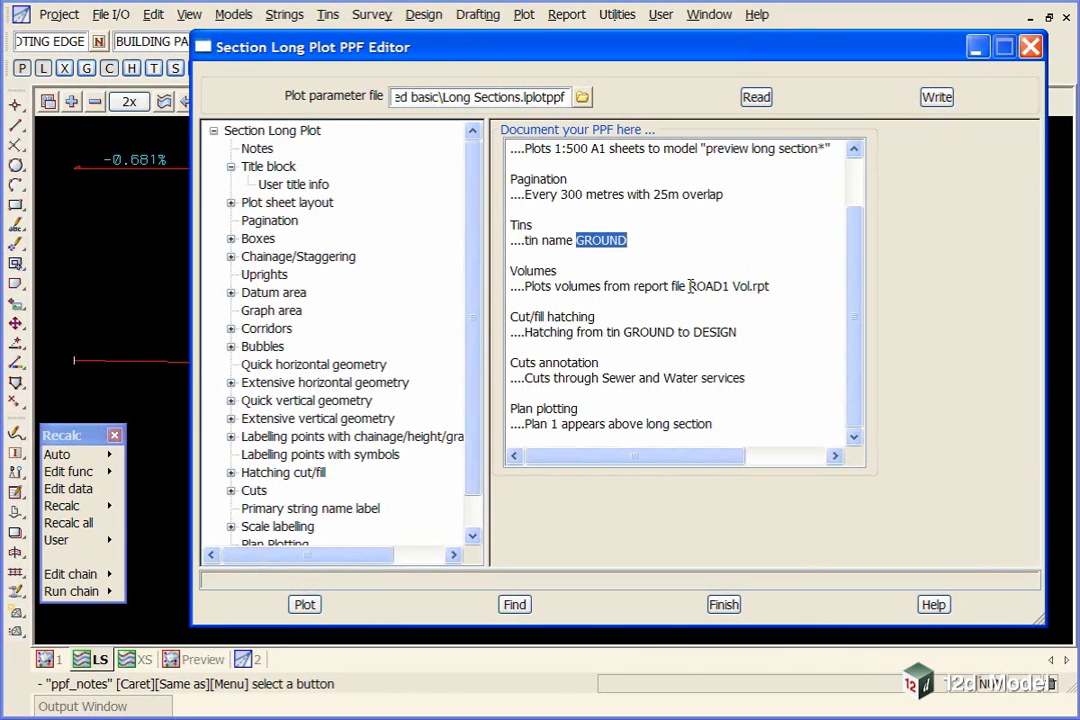
{"action": "left_click_drag", "start_coordinate": [689, 286], "coordinate": [768, 286]}
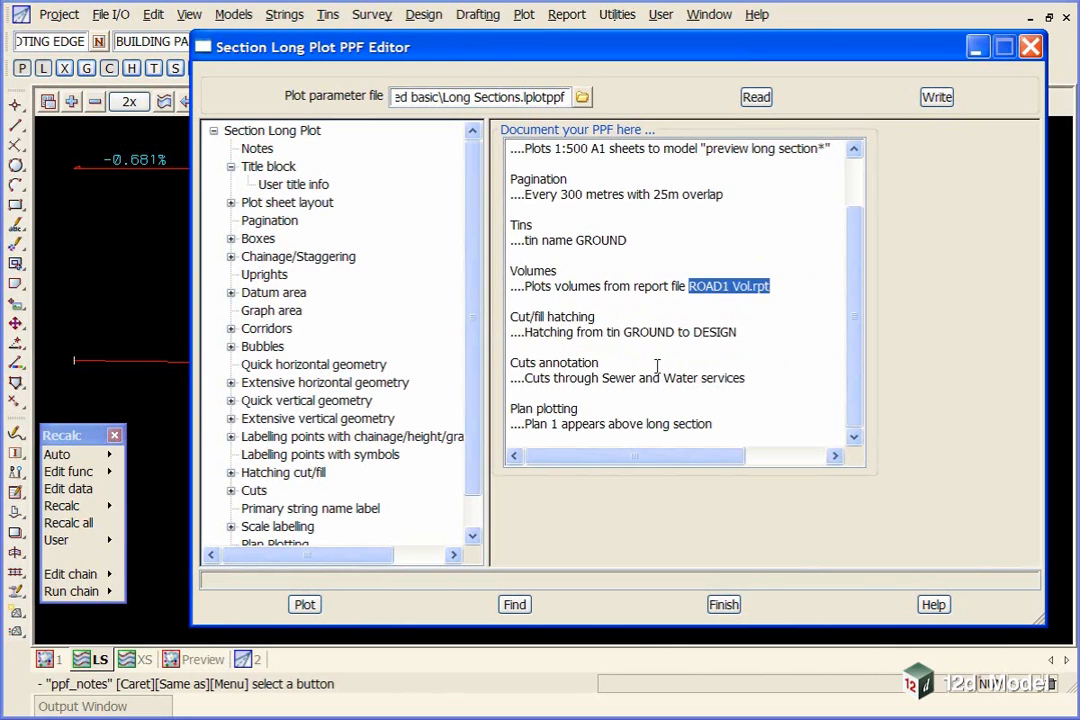
{"action": "mouse_move", "coordinate": [856, 277]}
{"action": "left_mouse_down"}
{"action": "mouse_move", "coordinate": [861, 214]}
{"action": "mouse_move", "coordinate": [858, 285]}
{"action": "left_mouse_up"}
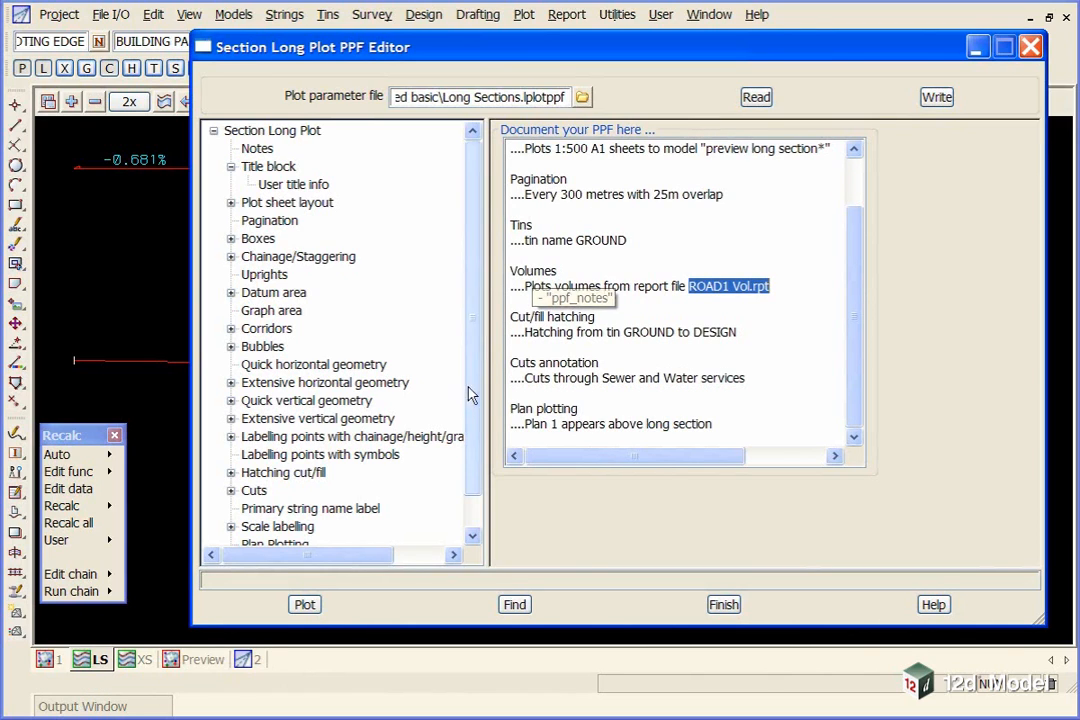
- Look through the Boxes category, including its chainage titles/values and tin titles/heights/depths subcategories
{"action": "left_click_drag", "start_coordinate": [470, 390], "coordinate": [476, 322]}
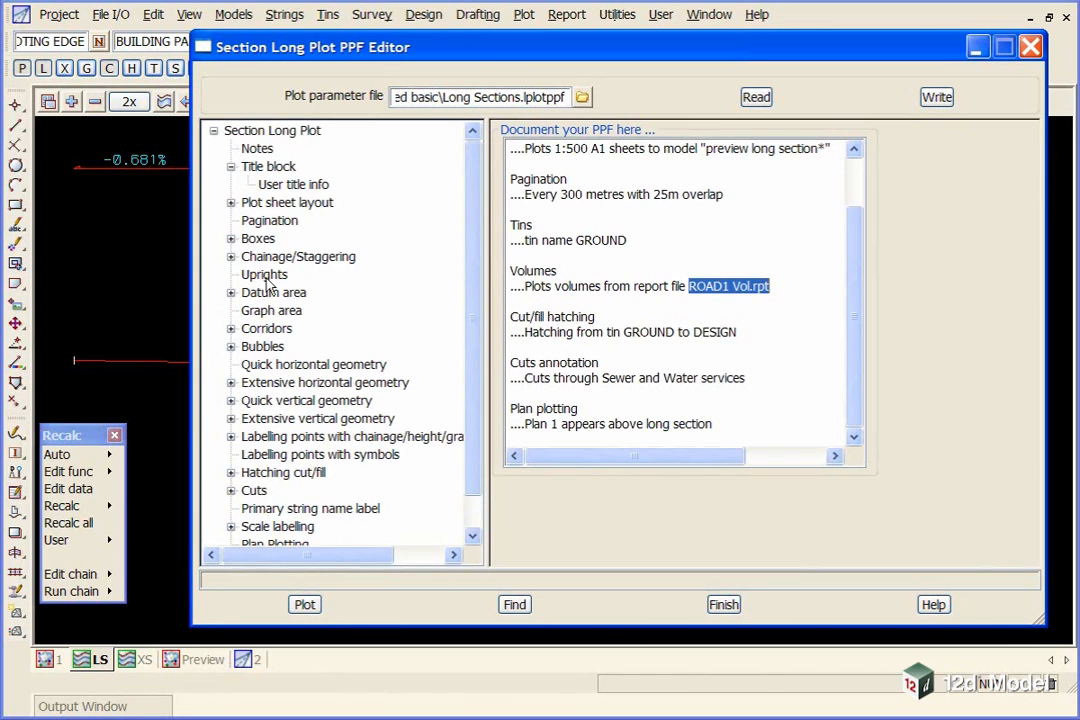
{"action": "left_click", "coordinate": [230, 239]}
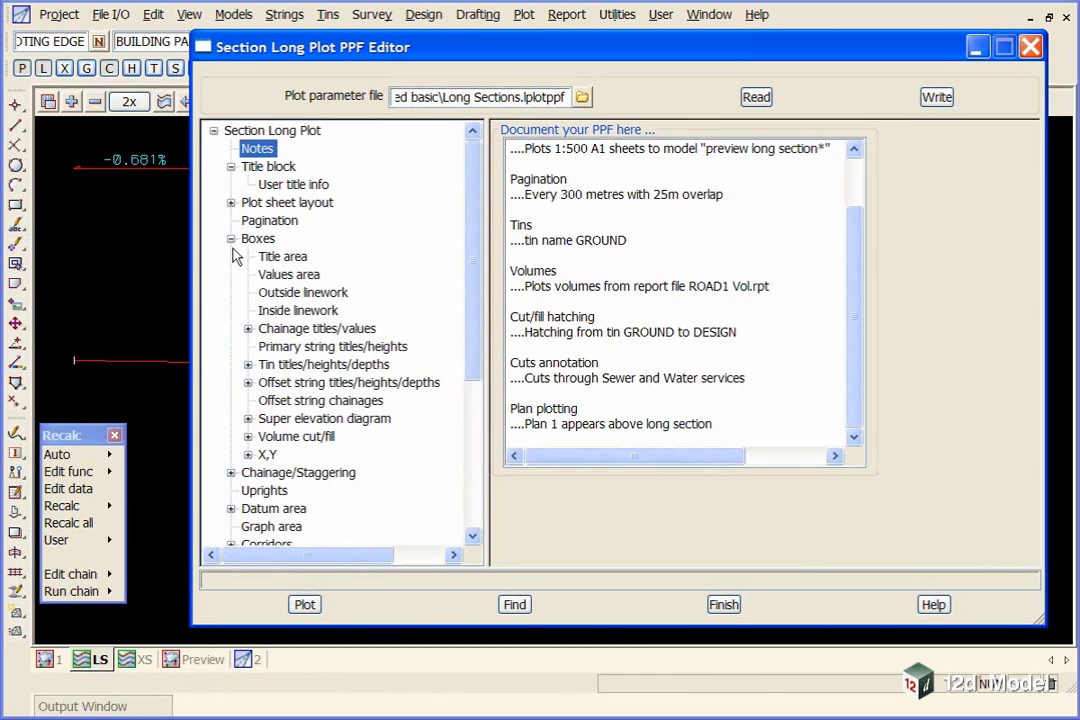
{"action": "left_click", "coordinate": [247, 328]}
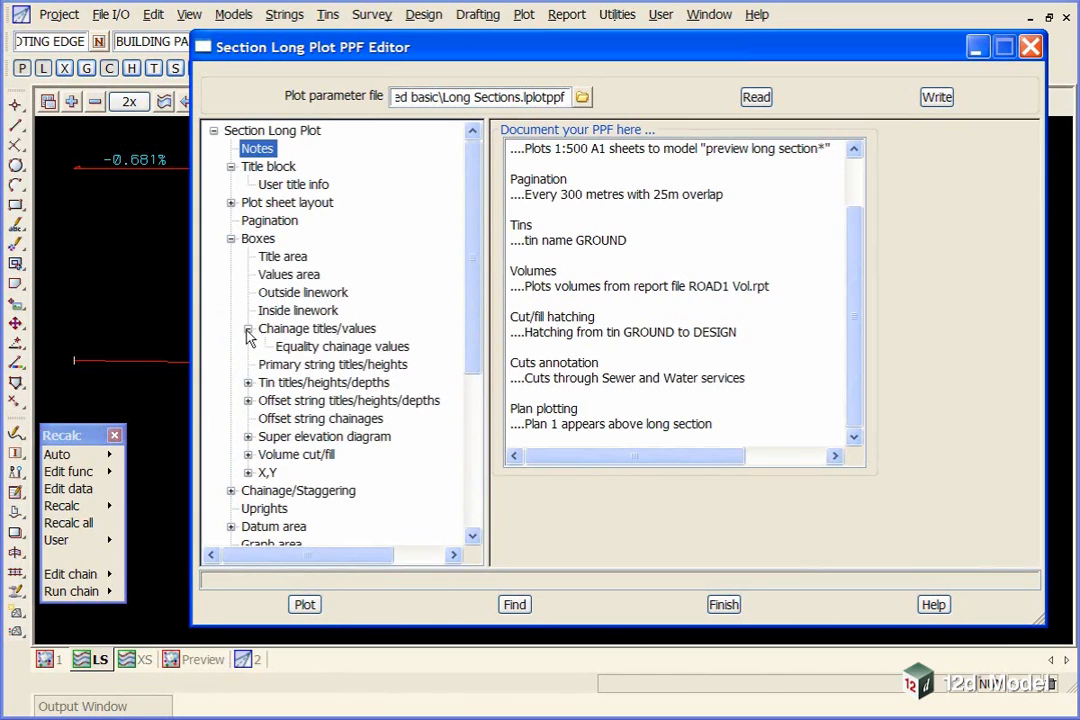
{"action": "left_click", "coordinate": [247, 382]}
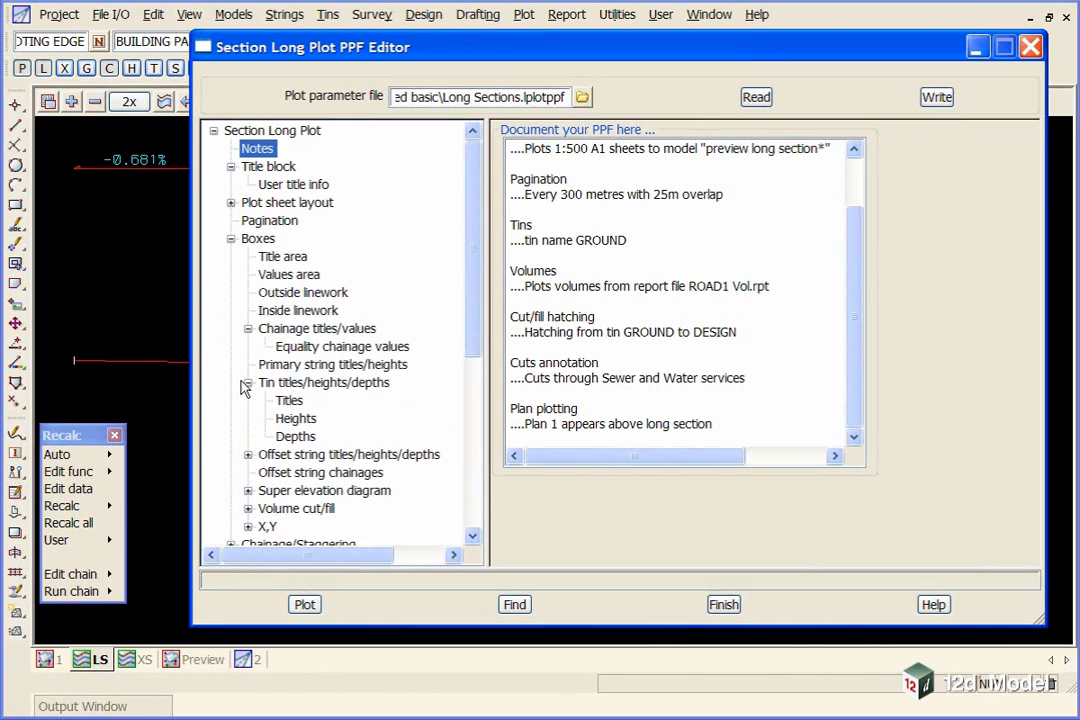
{"action": "left_click", "coordinate": [247, 382]}
{"action": "left_click", "coordinate": [230, 239]}
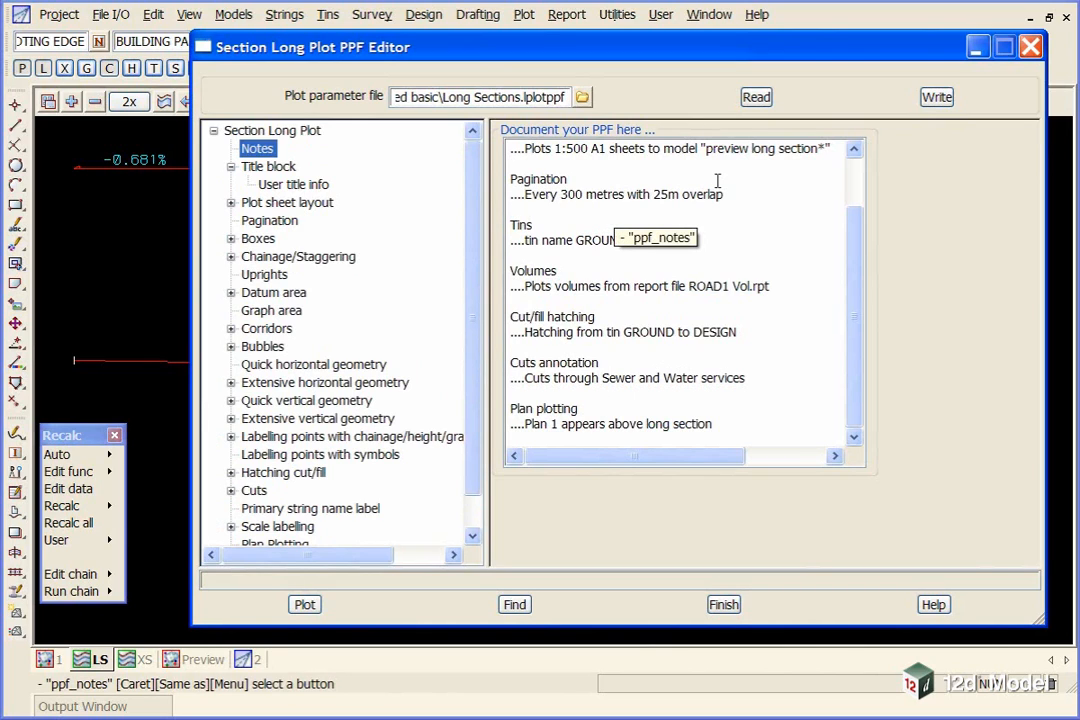
- Use the Find Parameter tool to look through the list of parameter groups and locate the Pagination parameters
{"action": "left_click", "coordinate": [515, 606]}
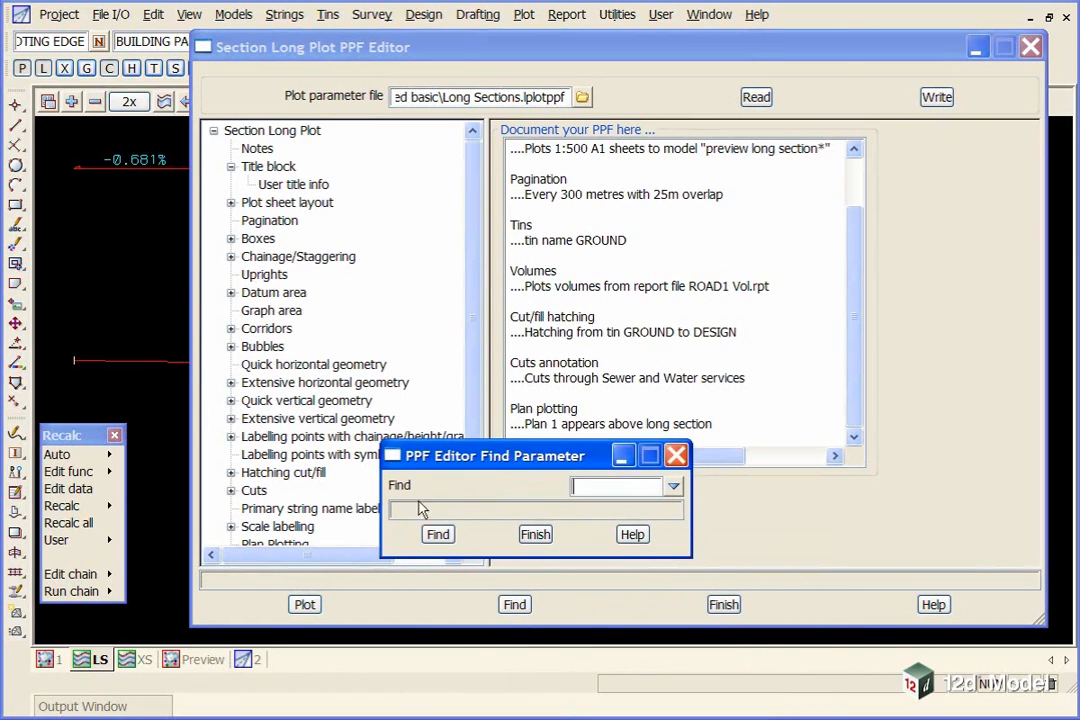
{"action": "left_click", "coordinate": [674, 487]}
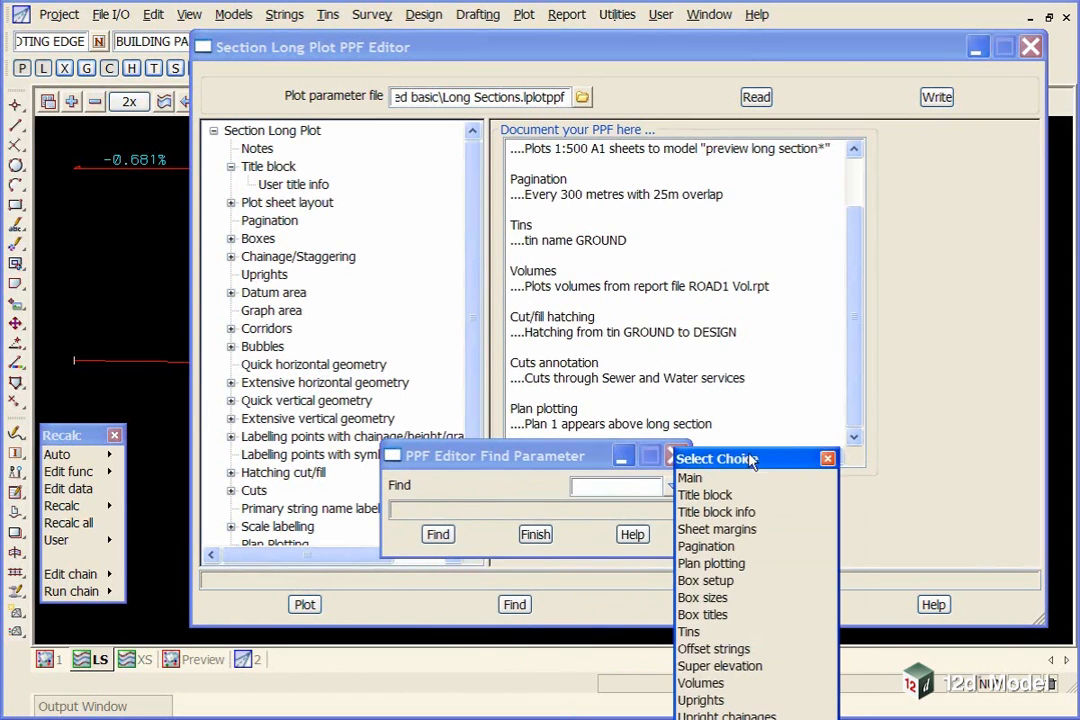
{"action": "left_click_drag", "start_coordinate": [752, 460], "coordinate": [811, 138]}
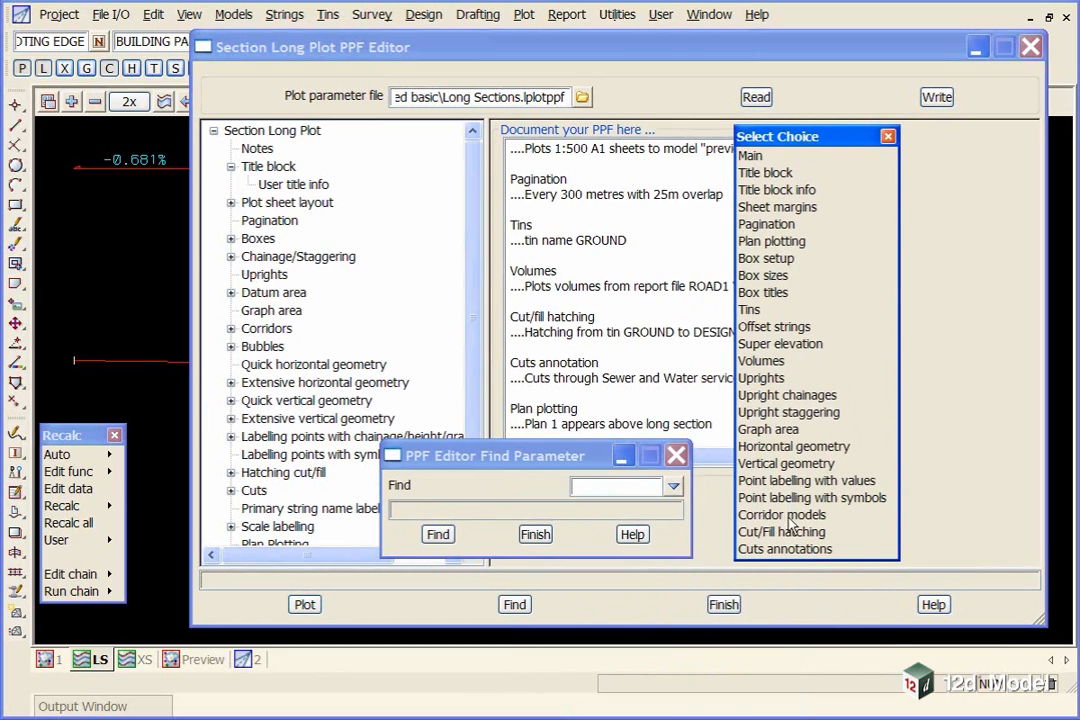
{"action": "left_click", "coordinate": [751, 228]}
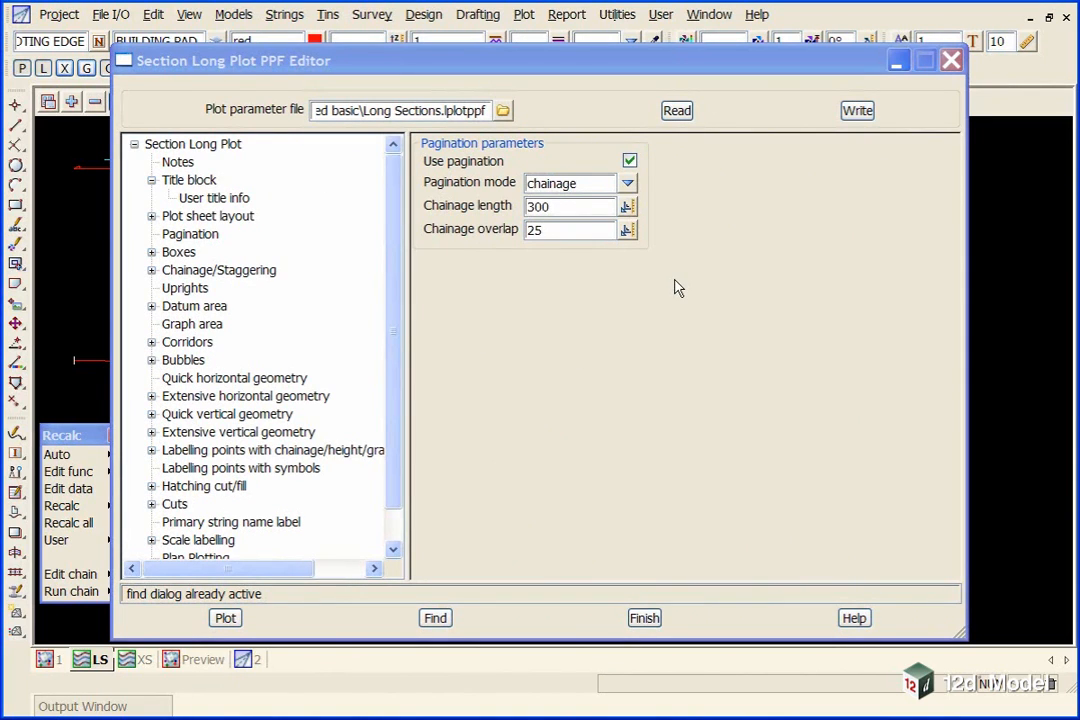
- Find the Title block info parameters with the Find Parameter tool
{"action": "left_click", "coordinate": [435, 620]}
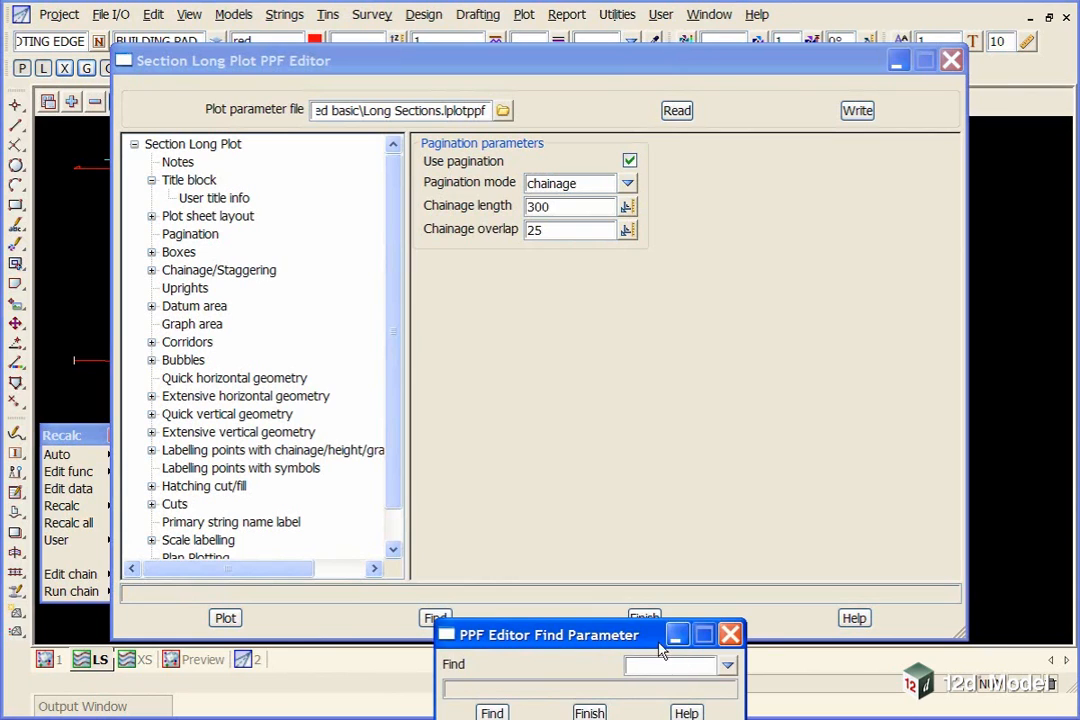
{"action": "left_click_drag", "start_coordinate": [640, 638], "coordinate": [632, 510]}
{"action": "left_click", "coordinate": [717, 532]}
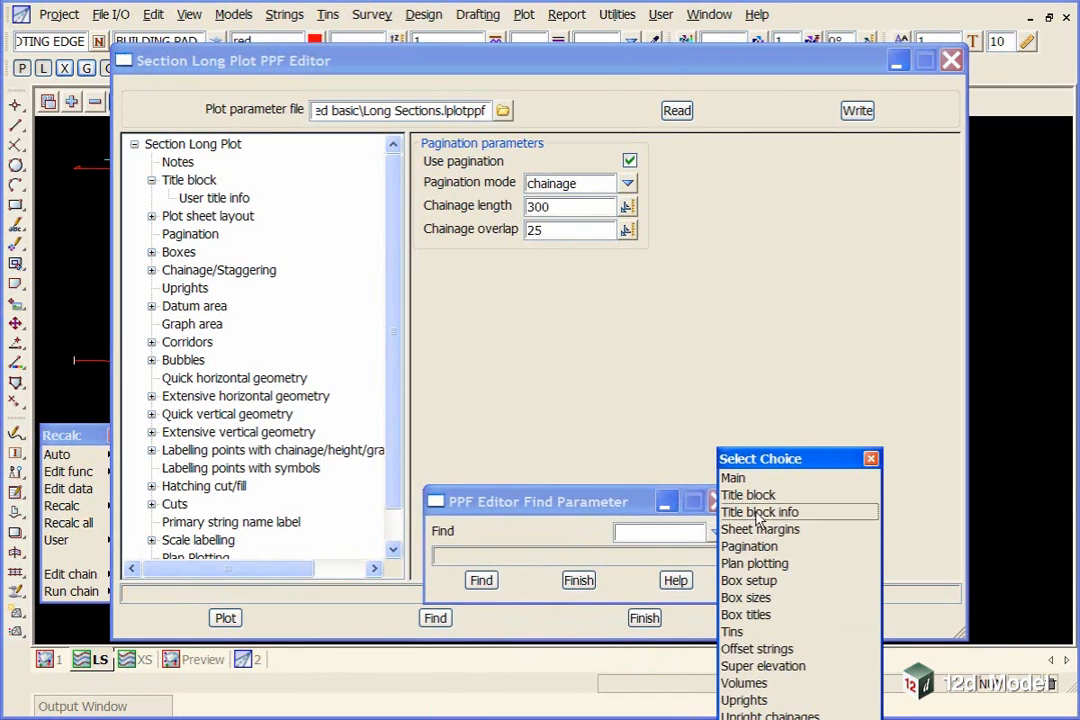
{"action": "left_click", "coordinate": [752, 512]}
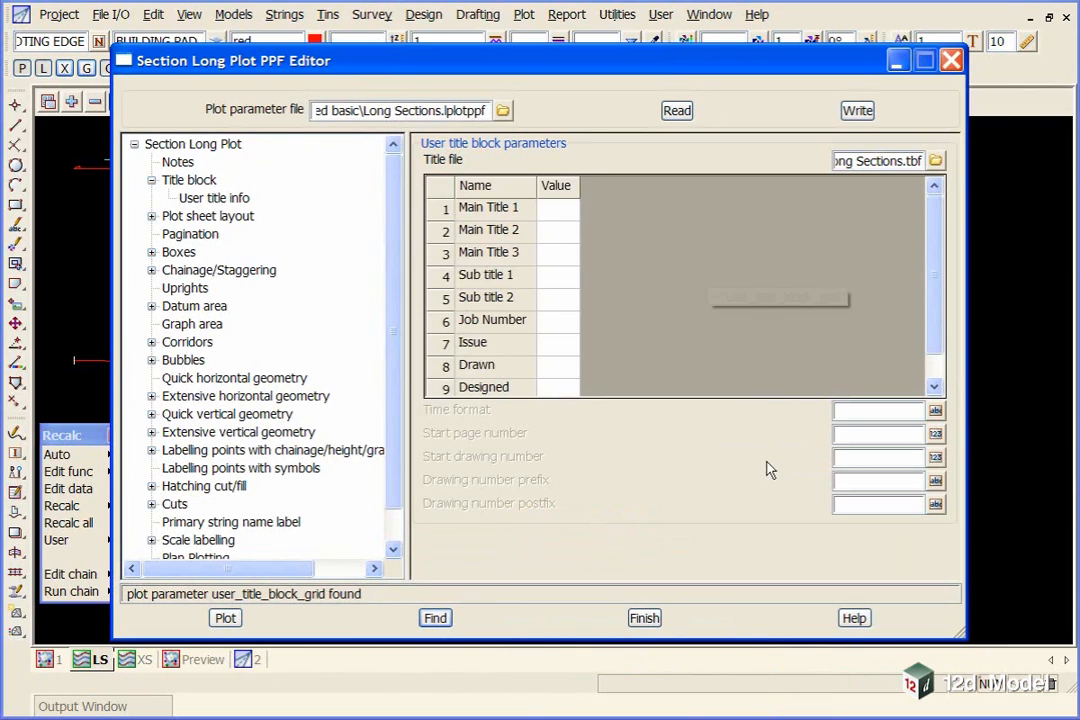
- Open the title block's User title info from the category tree and widen the title table's Value column
{"action": "left_click", "coordinate": [135, 146]}
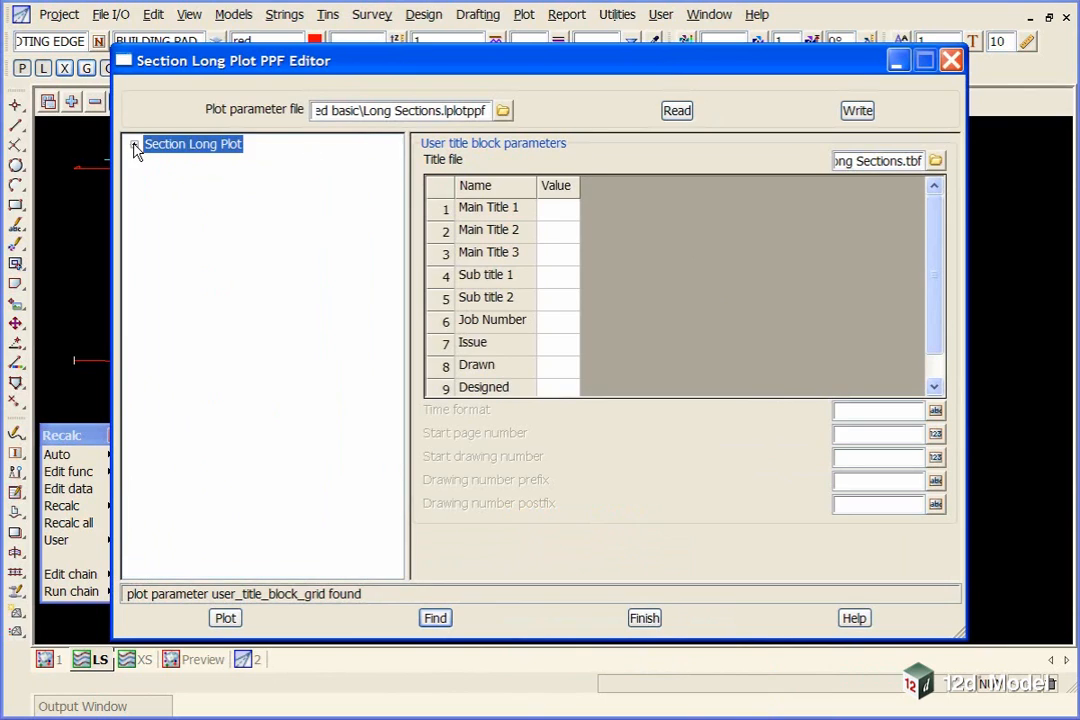
{"action": "left_click", "coordinate": [135, 146]}
{"action": "left_click", "coordinate": [154, 180]}
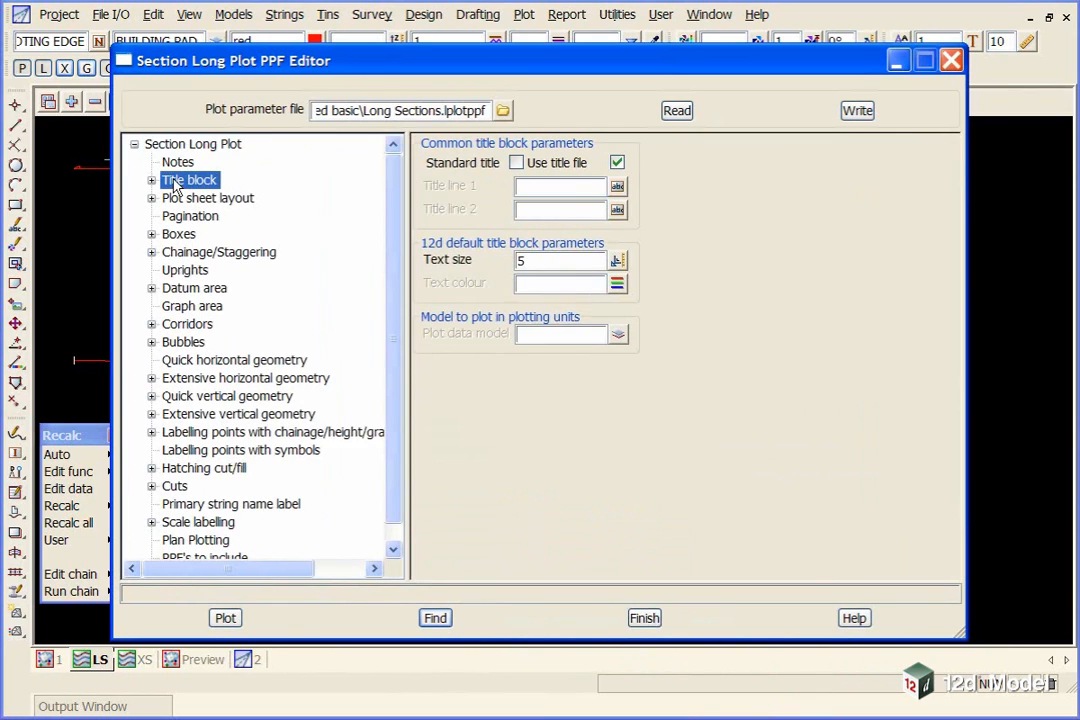
{"action": "left_click", "coordinate": [151, 181]}
{"action": "left_click", "coordinate": [218, 203]}
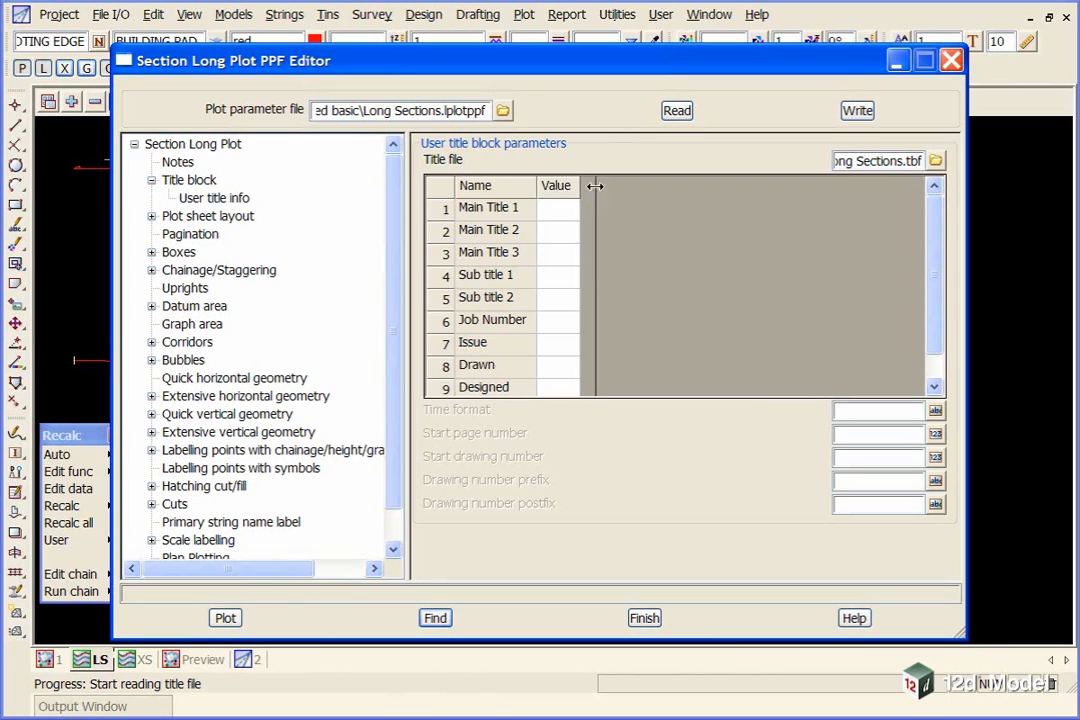
{"action": "left_click_drag", "start_coordinate": [581, 186], "coordinate": [708, 193]}
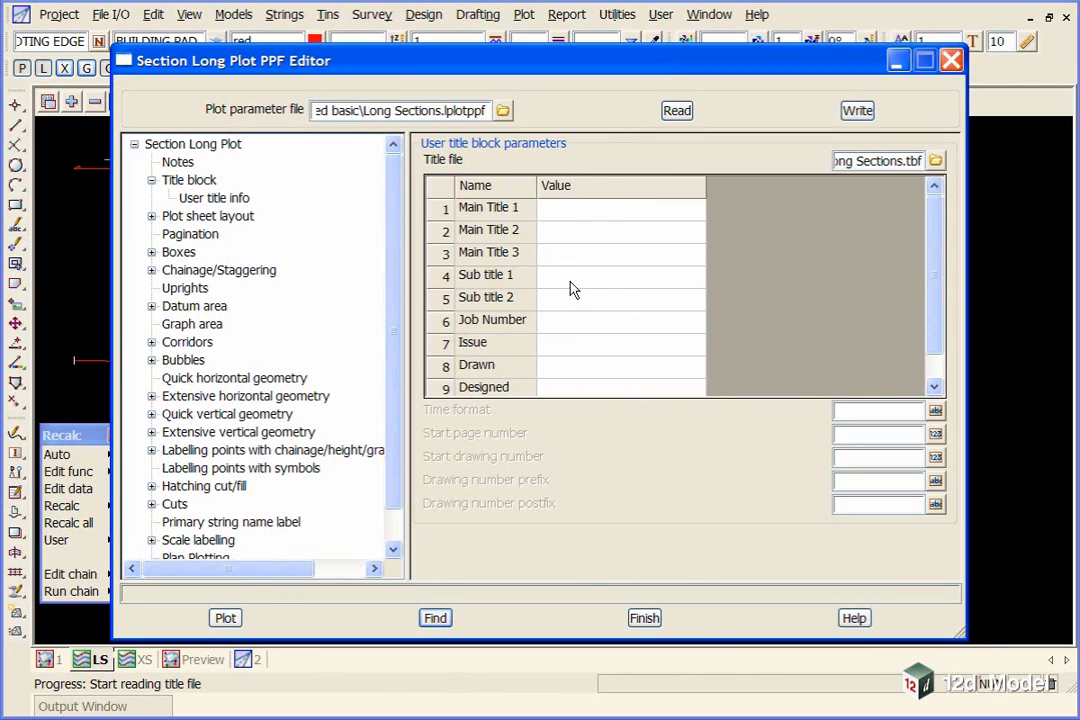
- Set Main Title 1 to LONG SECTIONS FOR, Main Title 2 to ROAD1 AREA 5 and Main Title 3 to VILLAGE OF RAWAI
{"action": "left_click", "coordinate": [589, 213]}
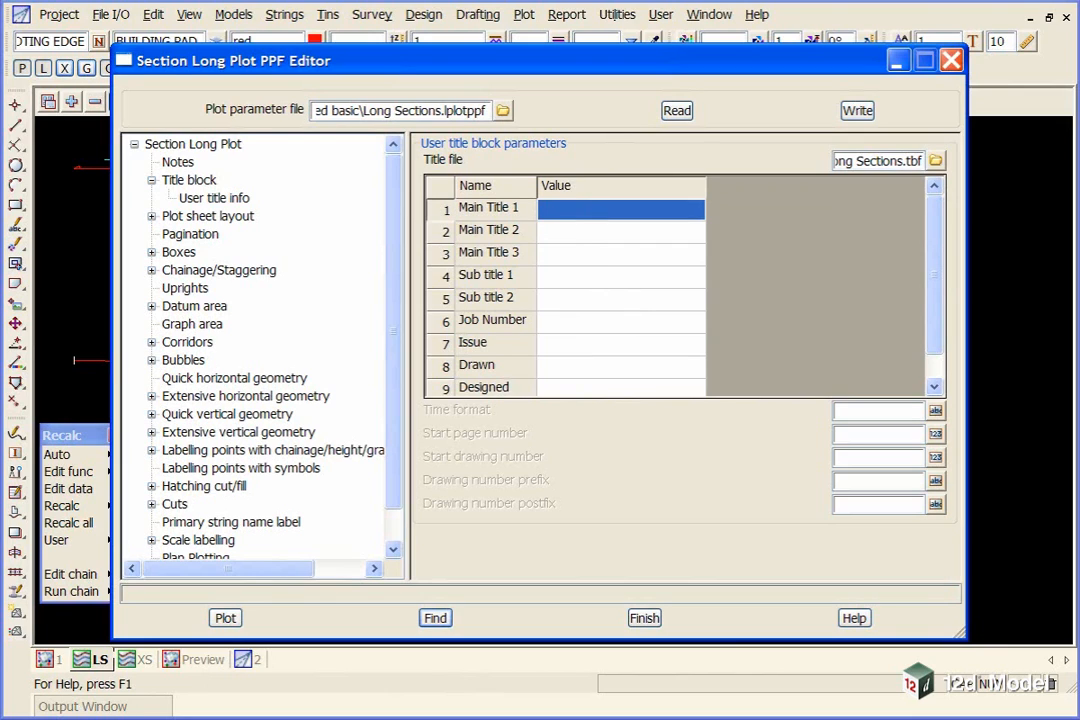
{"action": "left_click", "coordinate": [549, 215]}
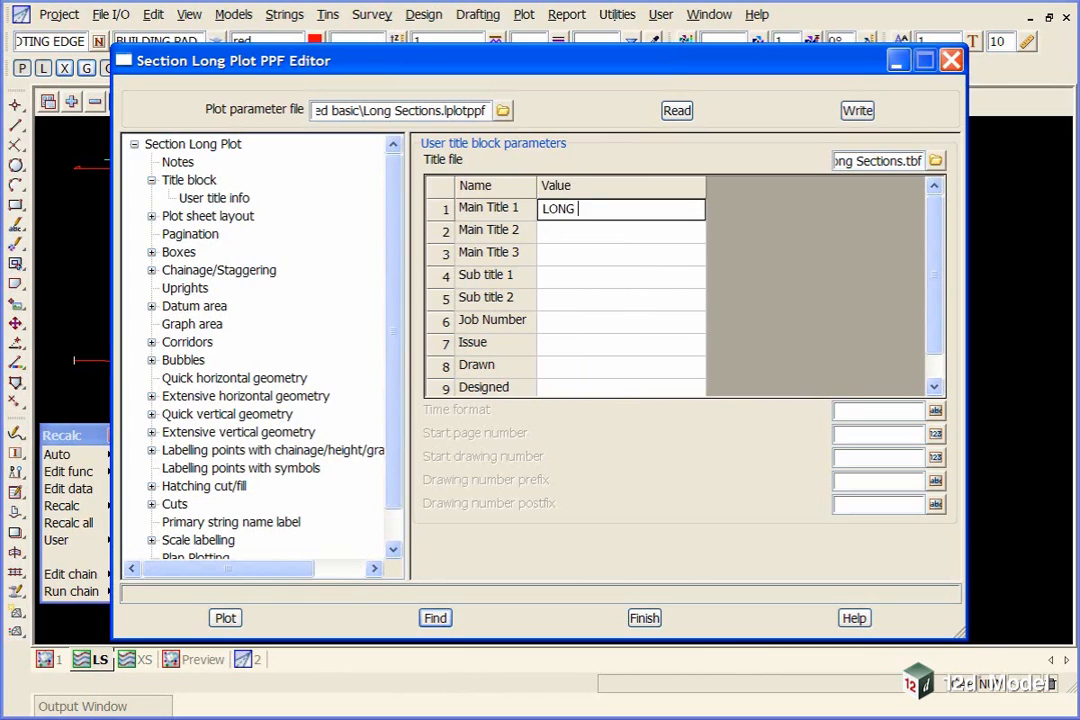
{"action": "type", "text": "LONG SECTIONS for"}
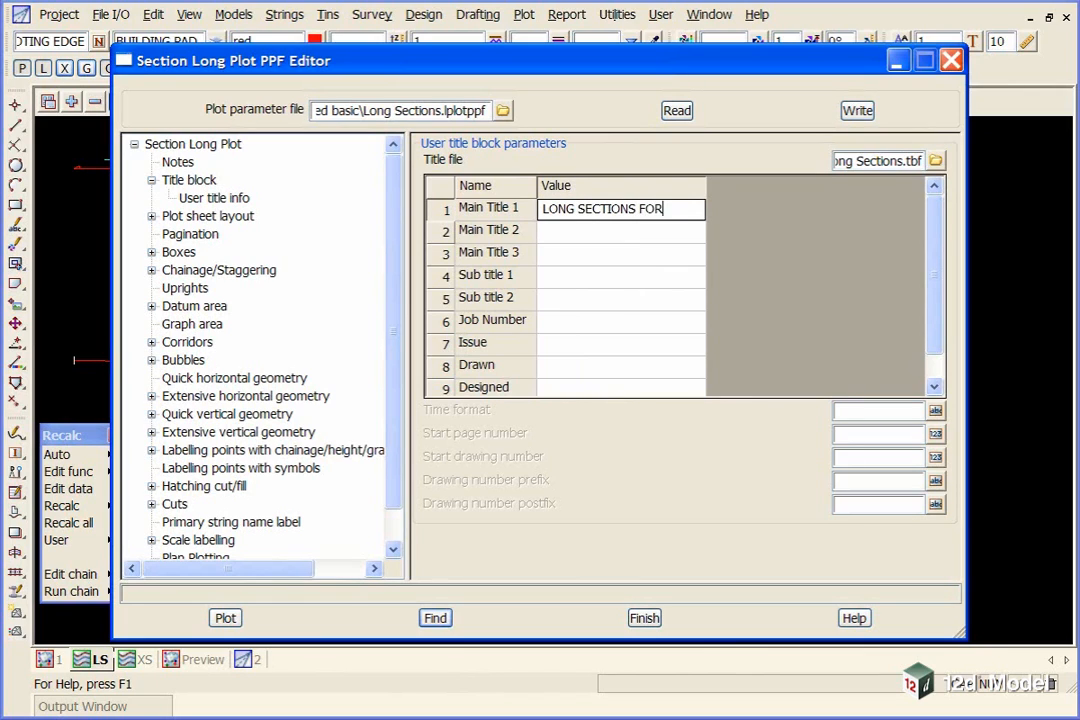
{"action": "left_click", "coordinate": [618, 234]}
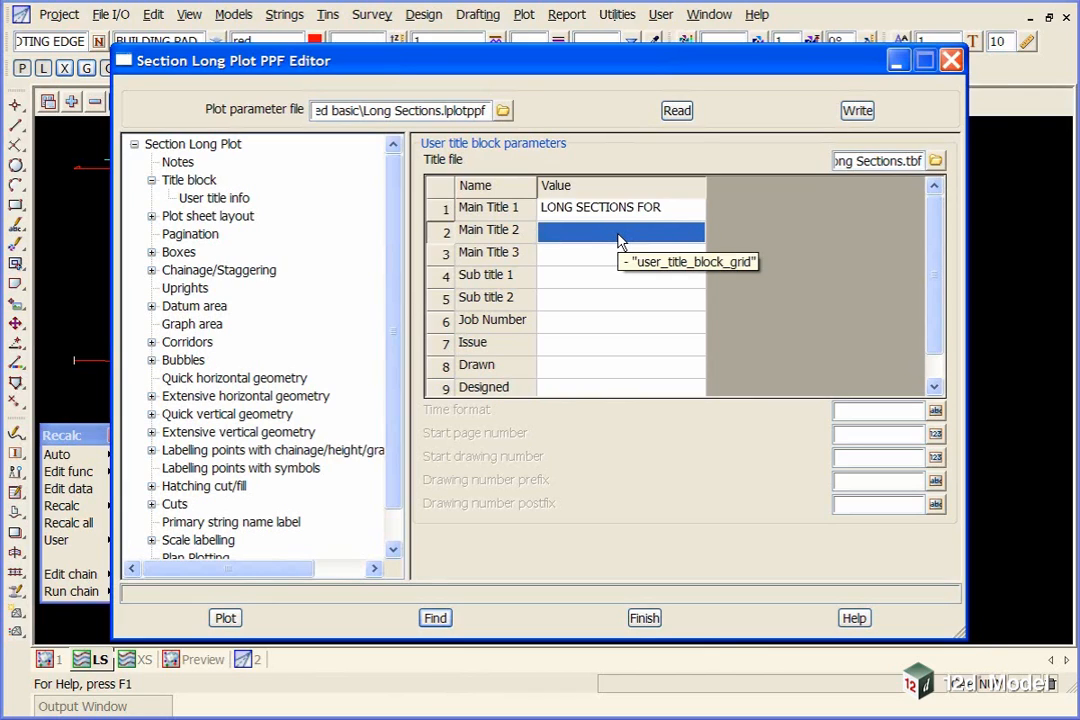
{"action": "type", "text": "ROAD1 AREA 5"}
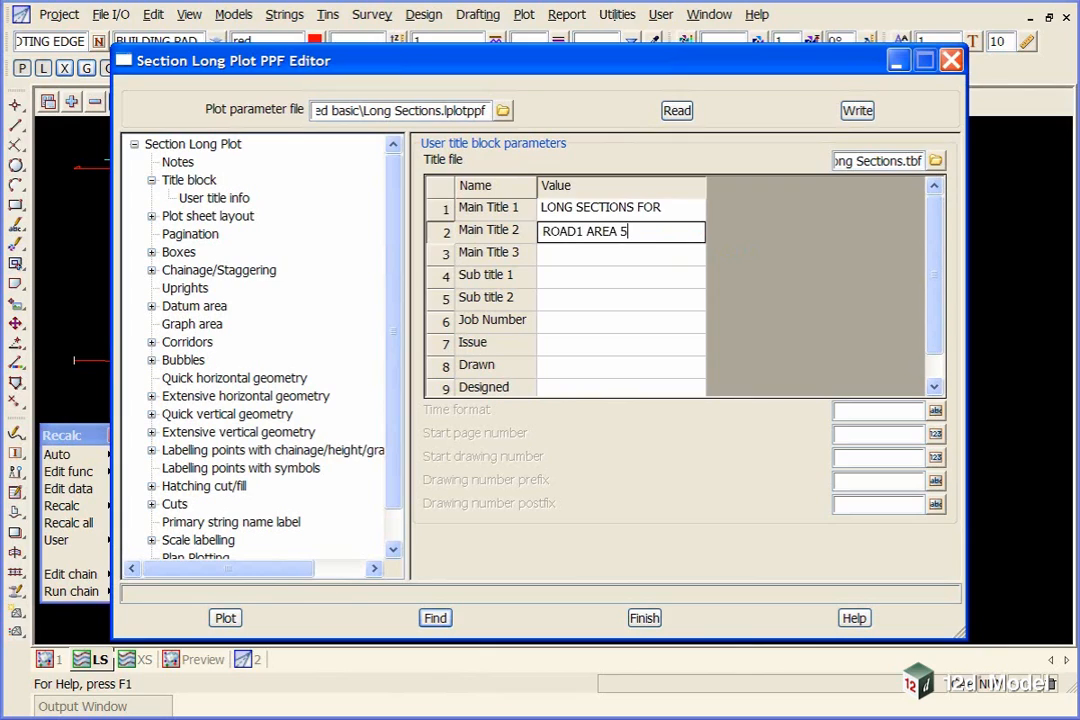
{"action": "key", "text": "Return"}
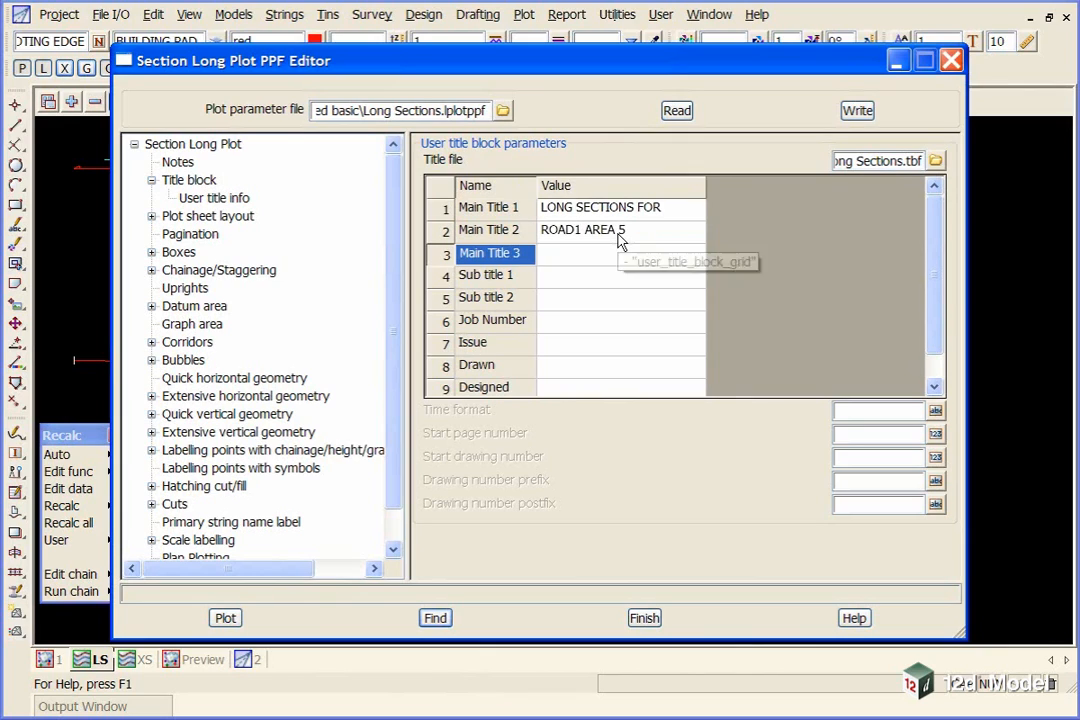
{"action": "type", "text": "VILLAGE OF RAWAI"}
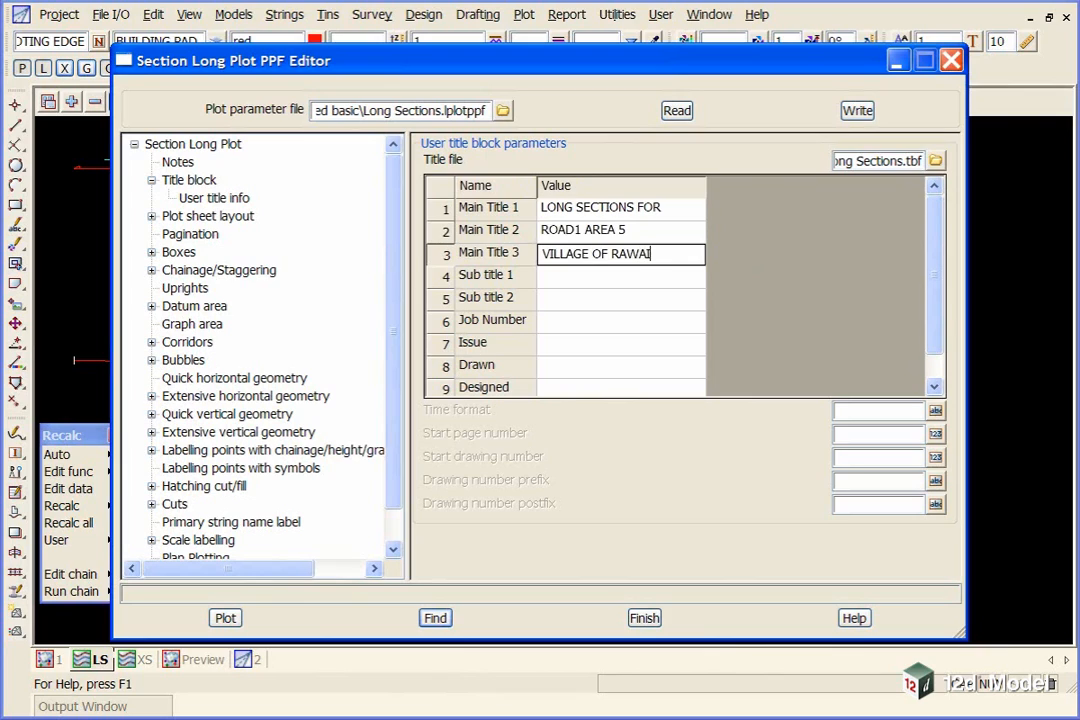
{"action": "key", "text": "Return"}
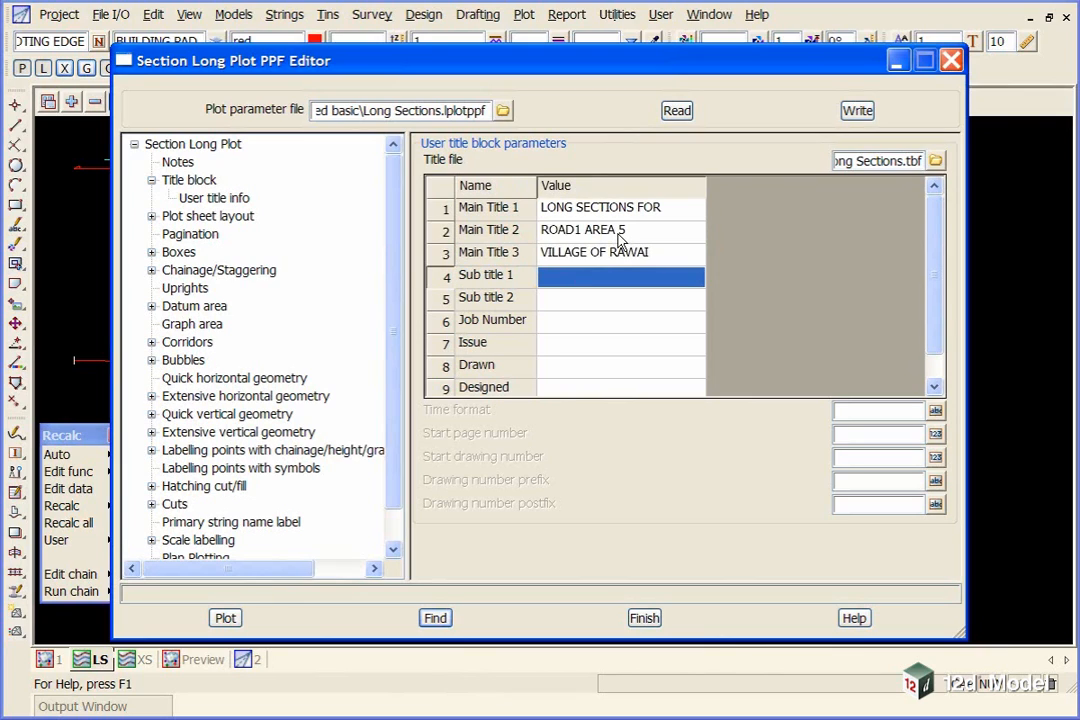
- Leave both sub titles empty and set the Job Number to SUVA-001 and the Issue to A
{"action": "key", "text": "Down"}
{"action": "key", "text": "Down"}
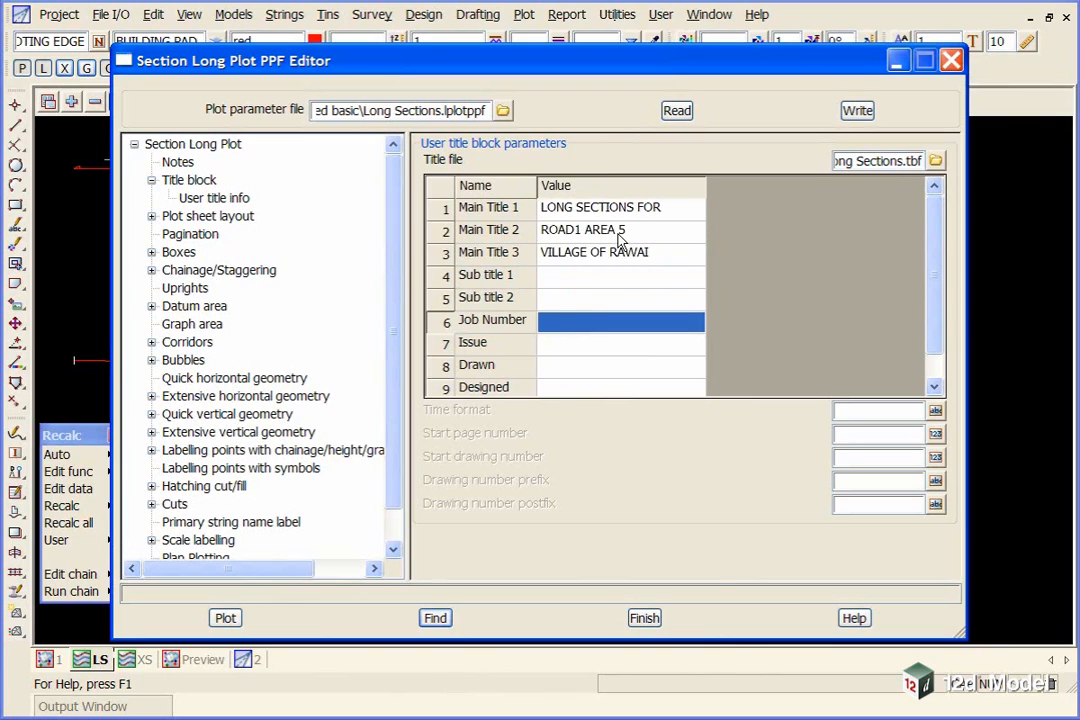
{"action": "type", "text": "SUVA-001"}
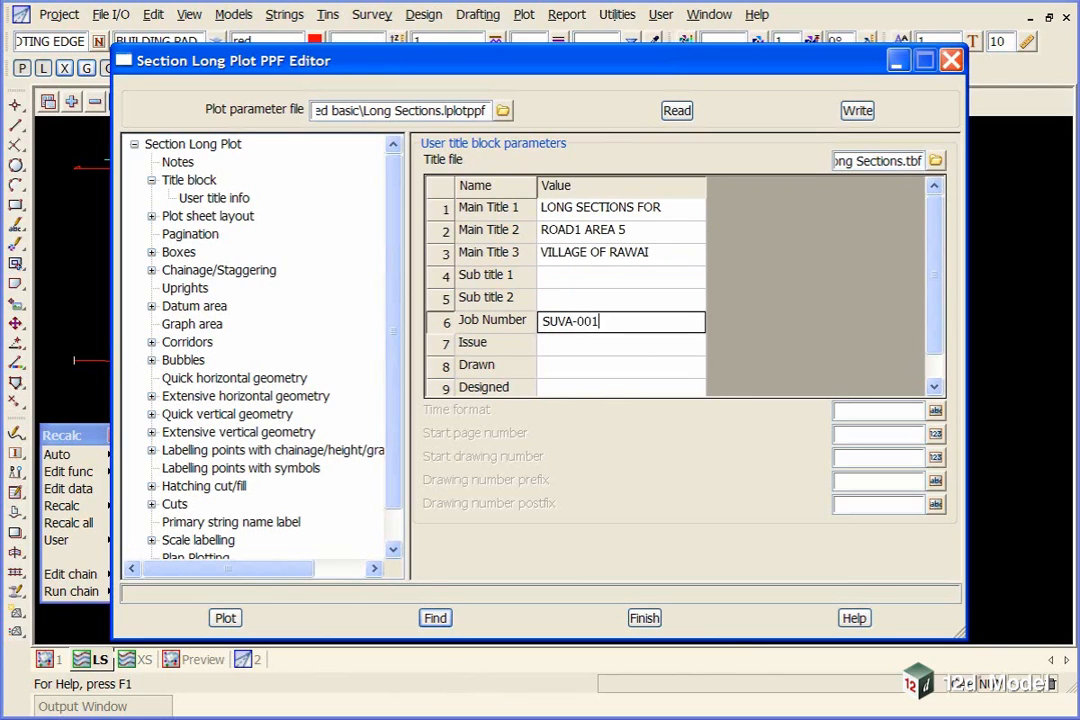
{"action": "key", "text": "Return"}
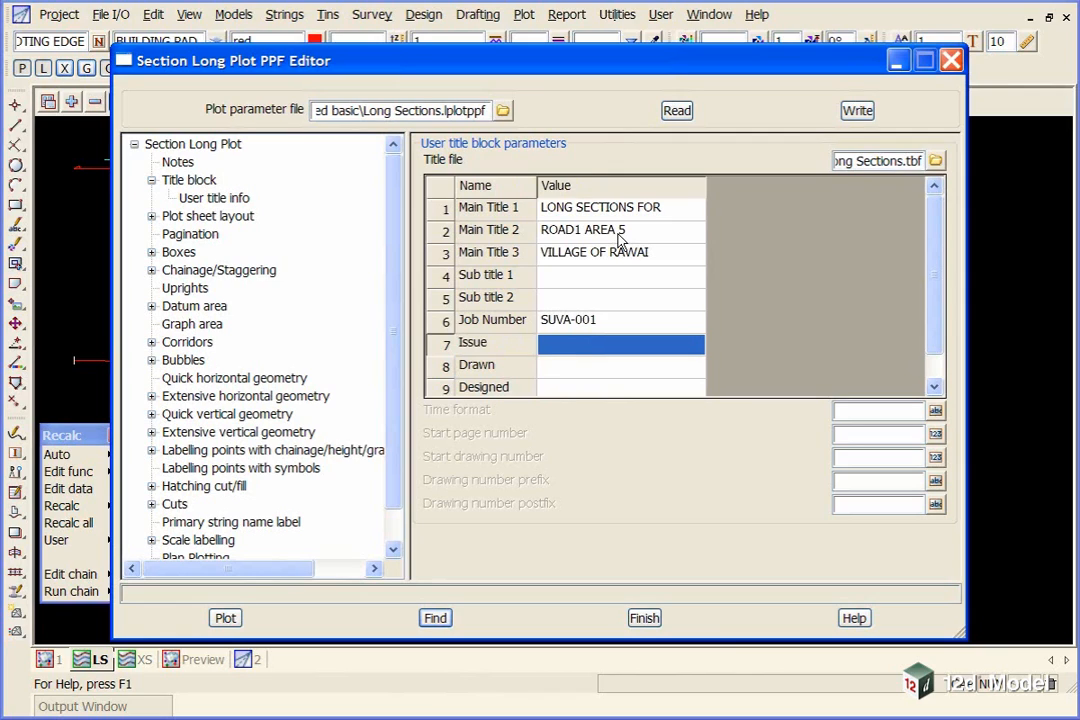
{"action": "type", "text": "A"}
{"action": "key", "text": "Return"}
{"action": "key", "text": "Tab"}
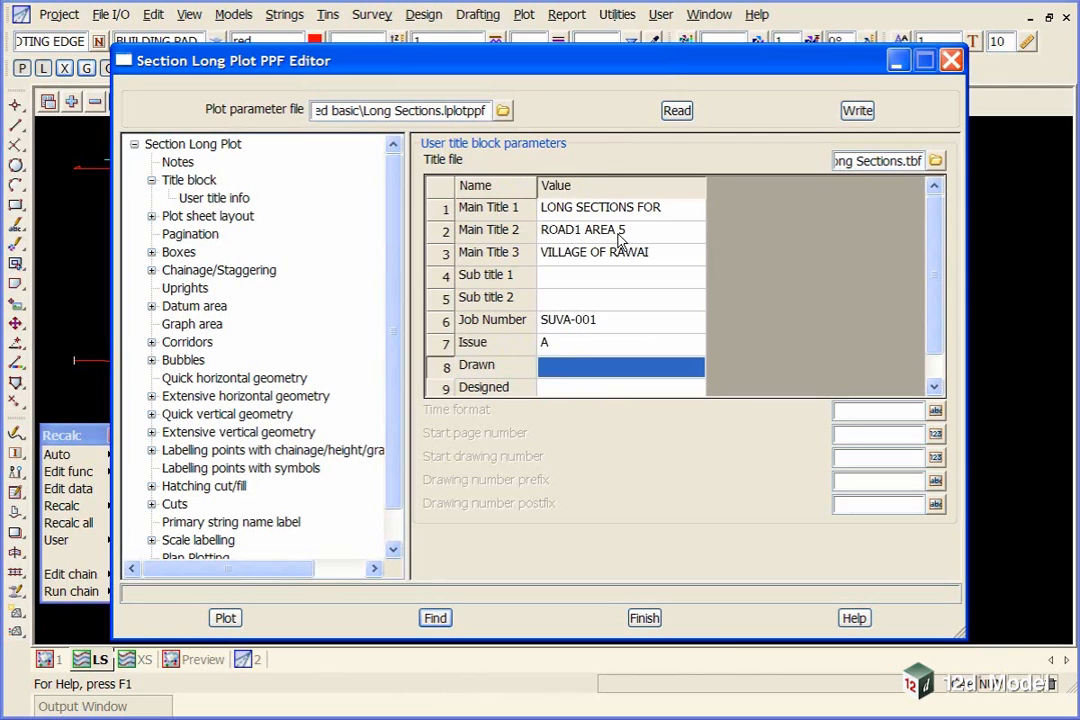
- Fill in the title block initials: Drawn NEB, Designed PRD and Modelled NEB
{"action": "type", "text": "NEB"}
{"action": "key", "text": "Return"}
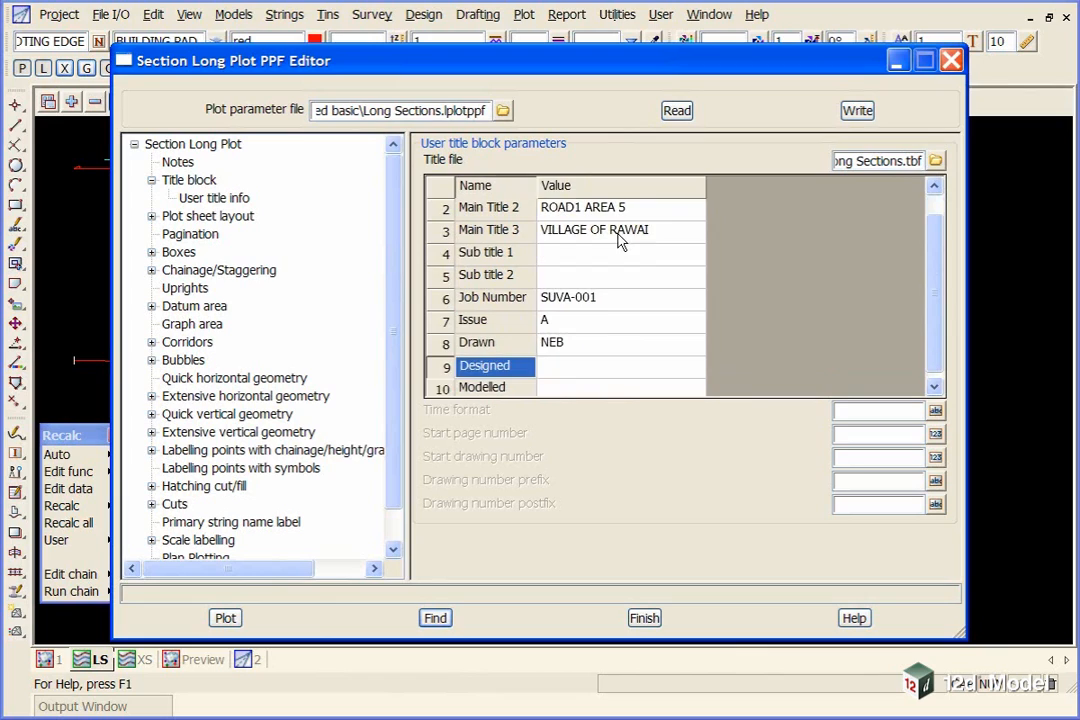
{"action": "type", "text": "PRD"}
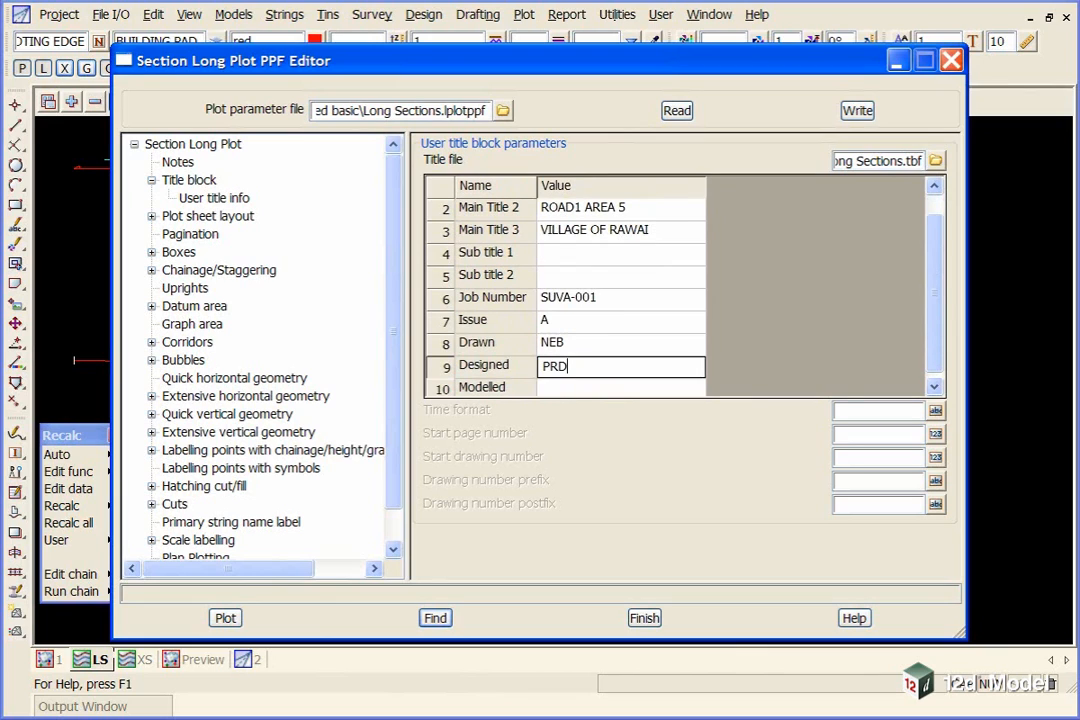
{"action": "key", "text": "Return"}
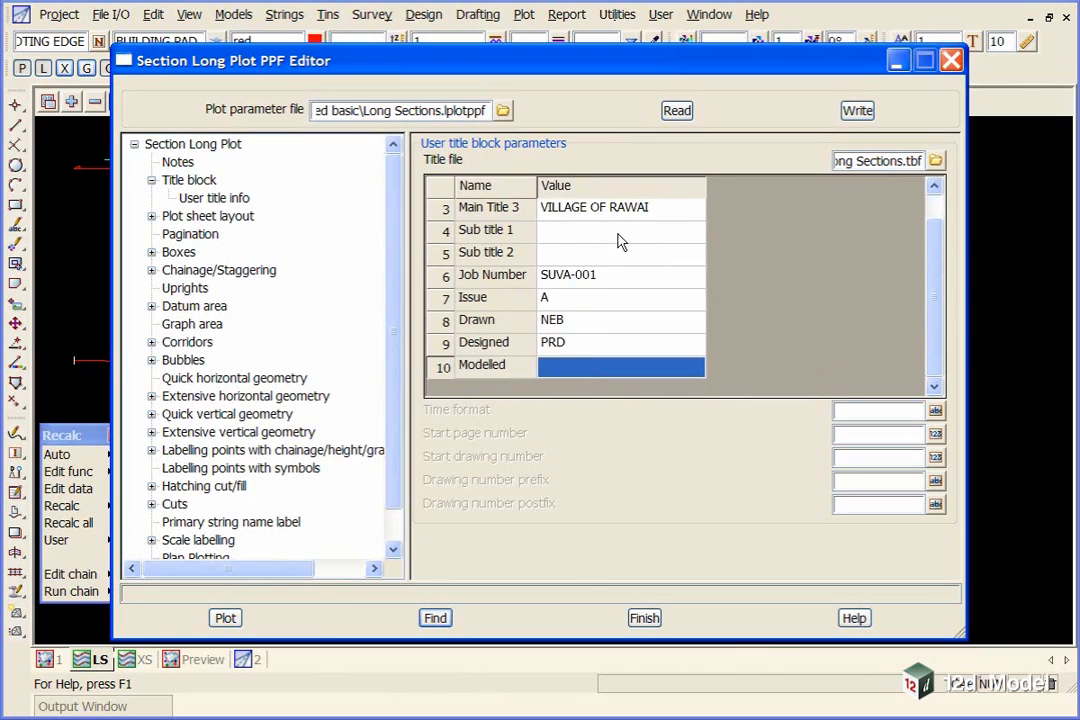
{"action": "type", "text": "NEB"}
{"action": "key", "text": "Return"}
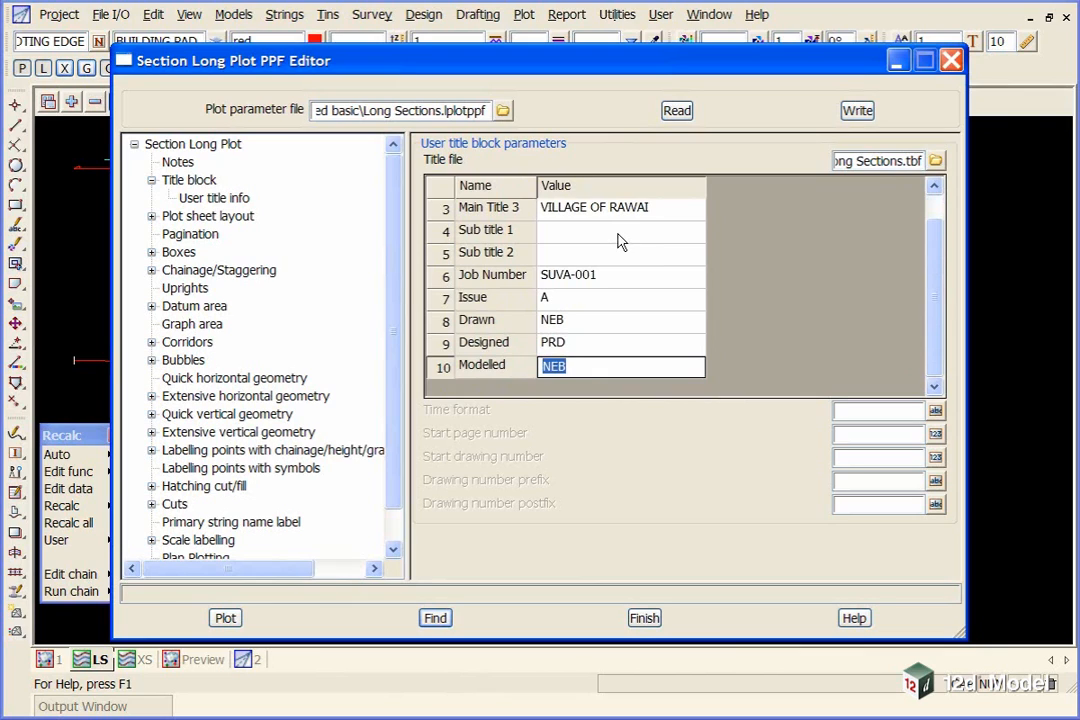
{"action": "left_click", "coordinate": [843, 303]}
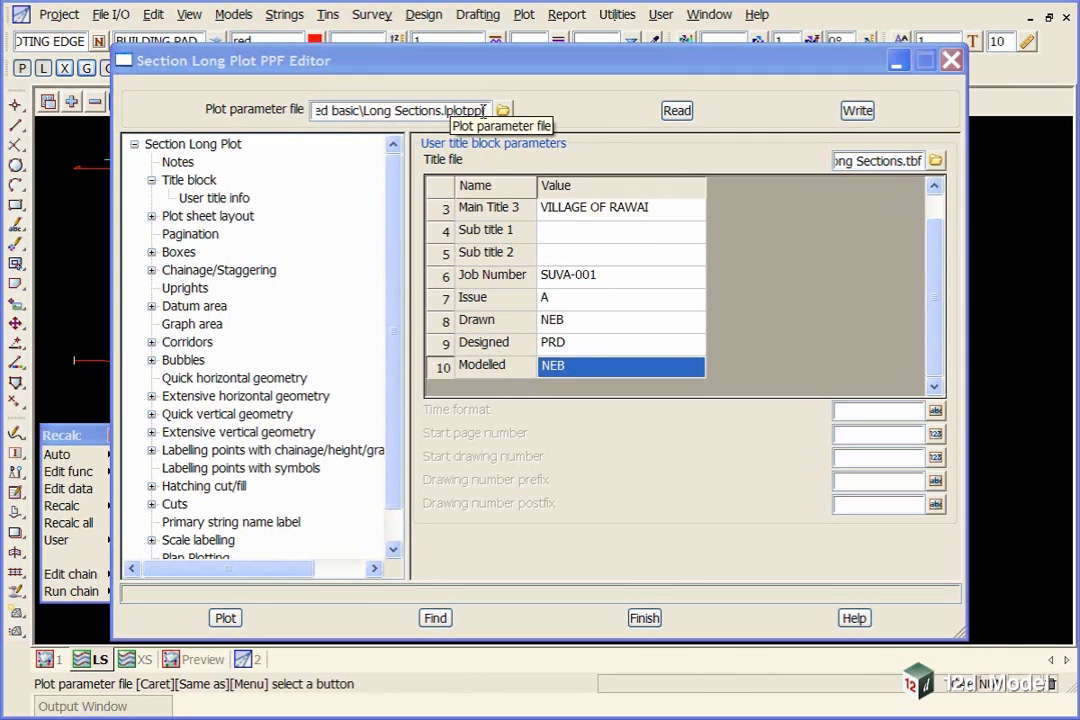
- Prefix the Long Sections plot parameter file name with Training, write the settings to that file and close the editor
{"action": "left_click", "coordinate": [365, 111]}
{"action": "type", "text": "Training\\"}
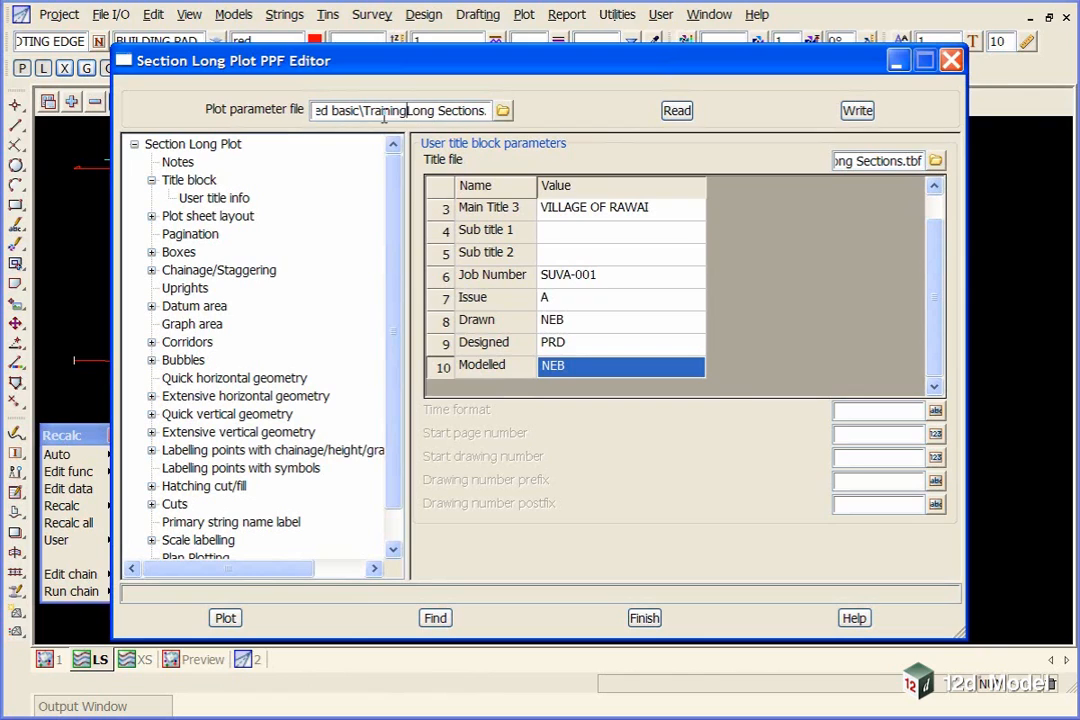
{"action": "left_click", "coordinate": [858, 112]}
{"action": "left_click", "coordinate": [644, 618]}
{"action": "left_click", "coordinate": [491, 406]}
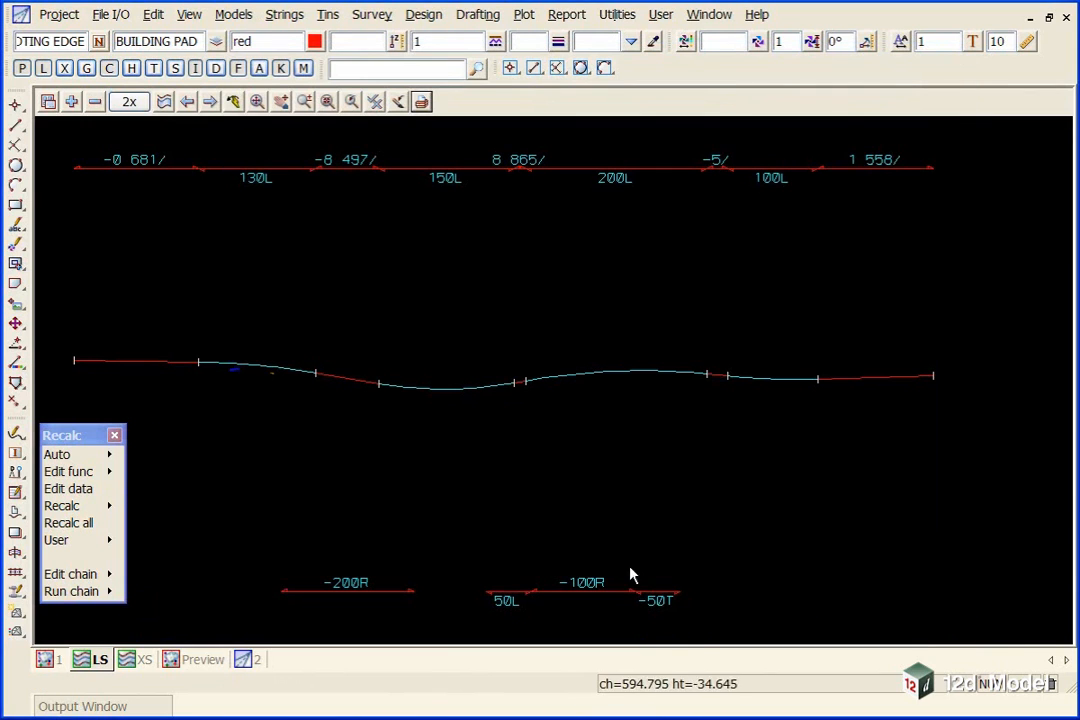
- Open the long section plot editor, read TrainingLong Sections.lplotppf from the getting started basic folder and load the LS view's details
{"action": "left_click", "coordinate": [420, 101]}
{"action": "left_click", "coordinate": [440, 147]}
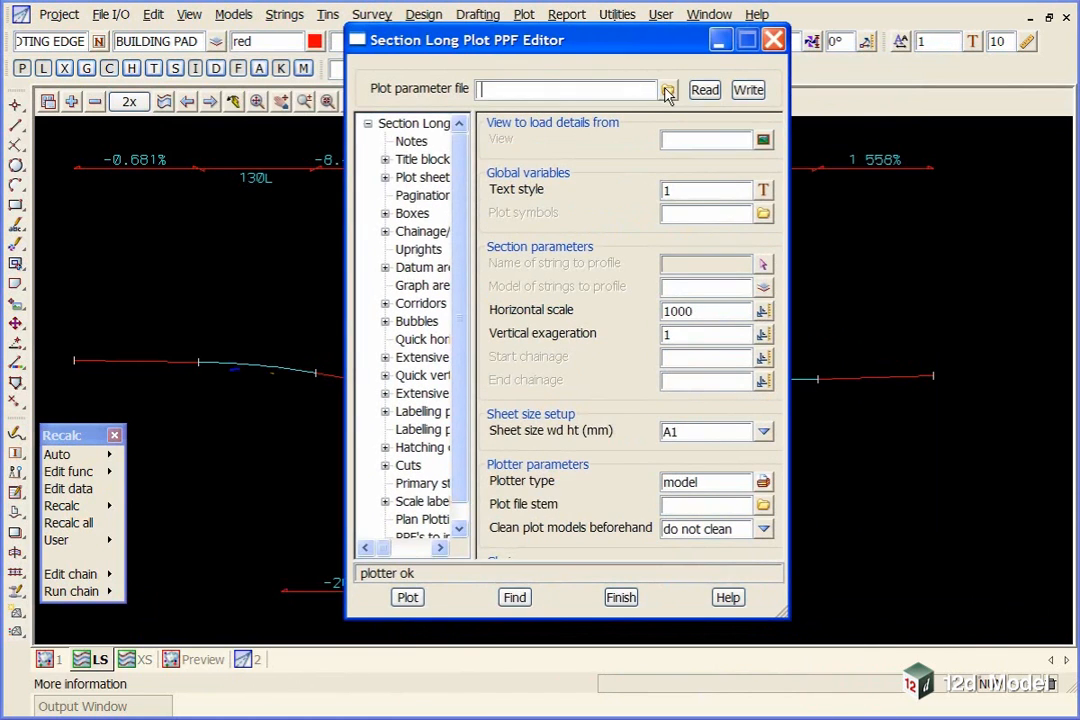
{"action": "left_click", "coordinate": [668, 90]}
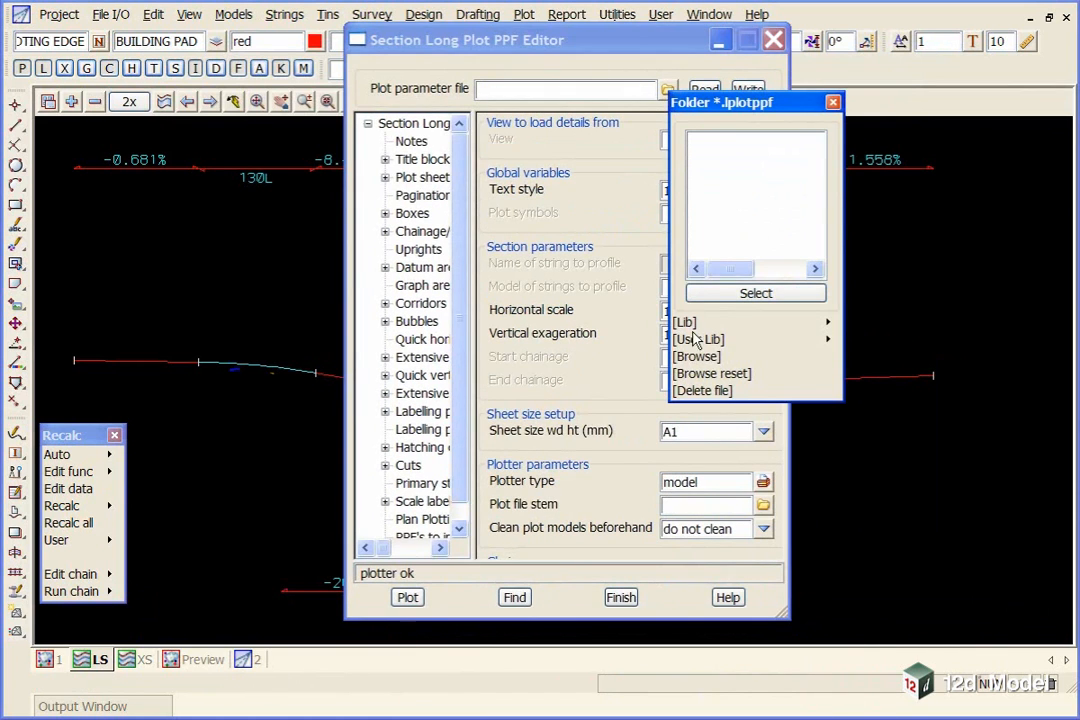
{"action": "left_click", "coordinate": [703, 363]}
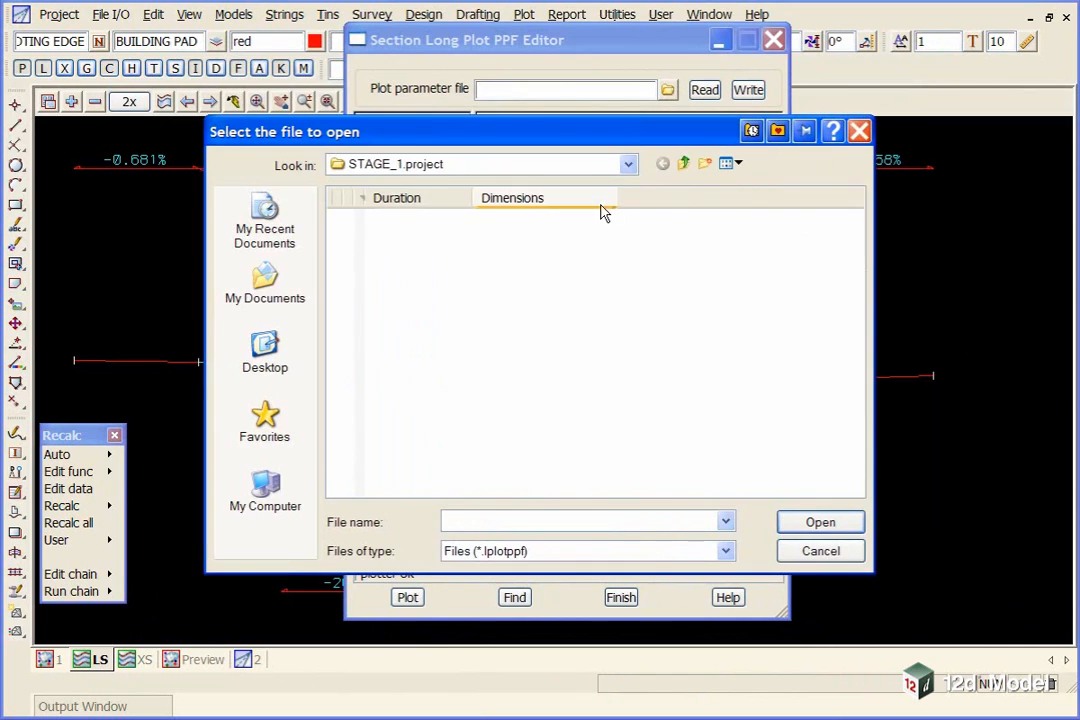
{"action": "left_click", "coordinate": [683, 163]}
{"action": "left_click", "coordinate": [683, 164]}
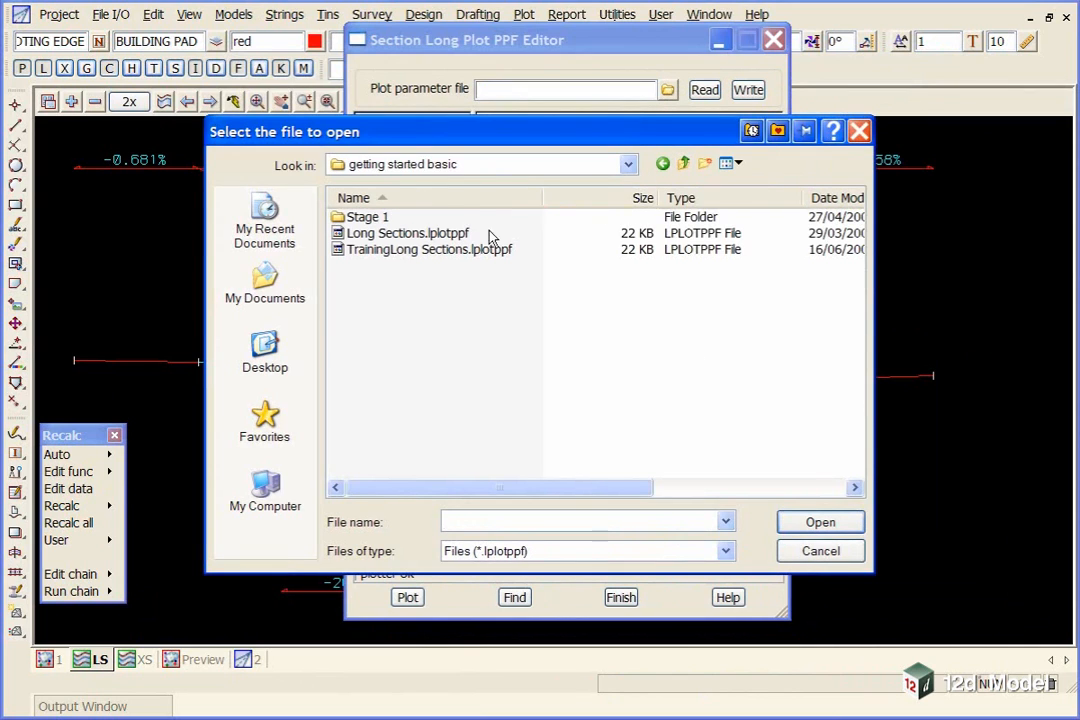
{"action": "left_click", "coordinate": [368, 252]}
{"action": "double_click", "coordinate": [368, 255]}
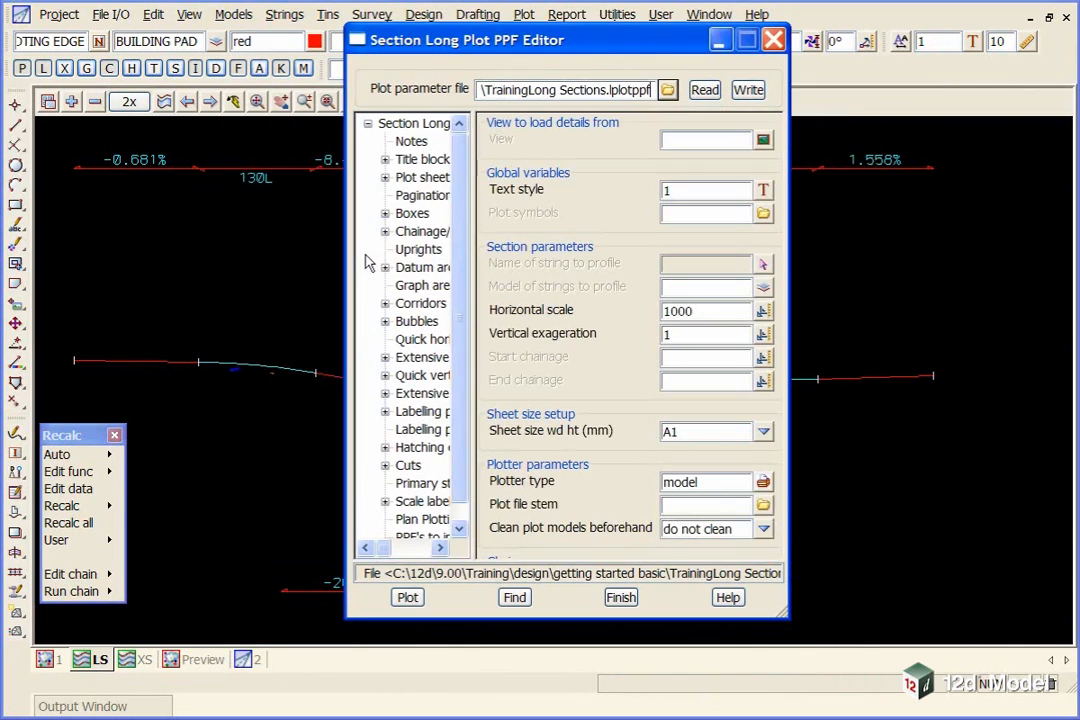
{"action": "left_click", "coordinate": [704, 90]}
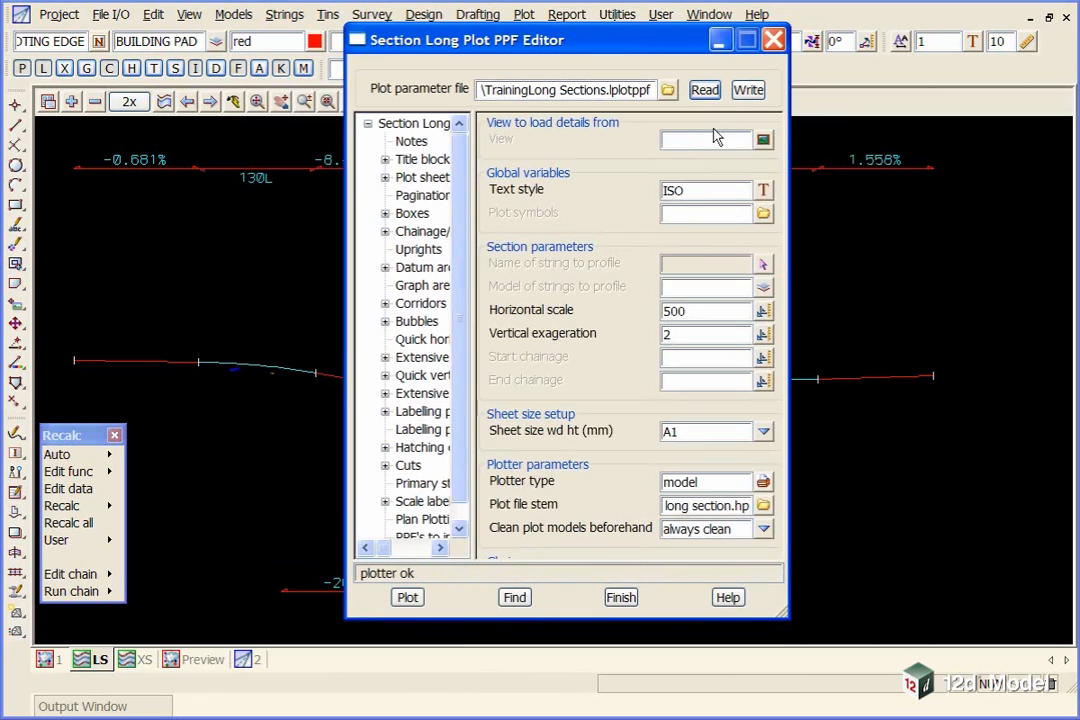
{"action": "left_click", "coordinate": [763, 140]}
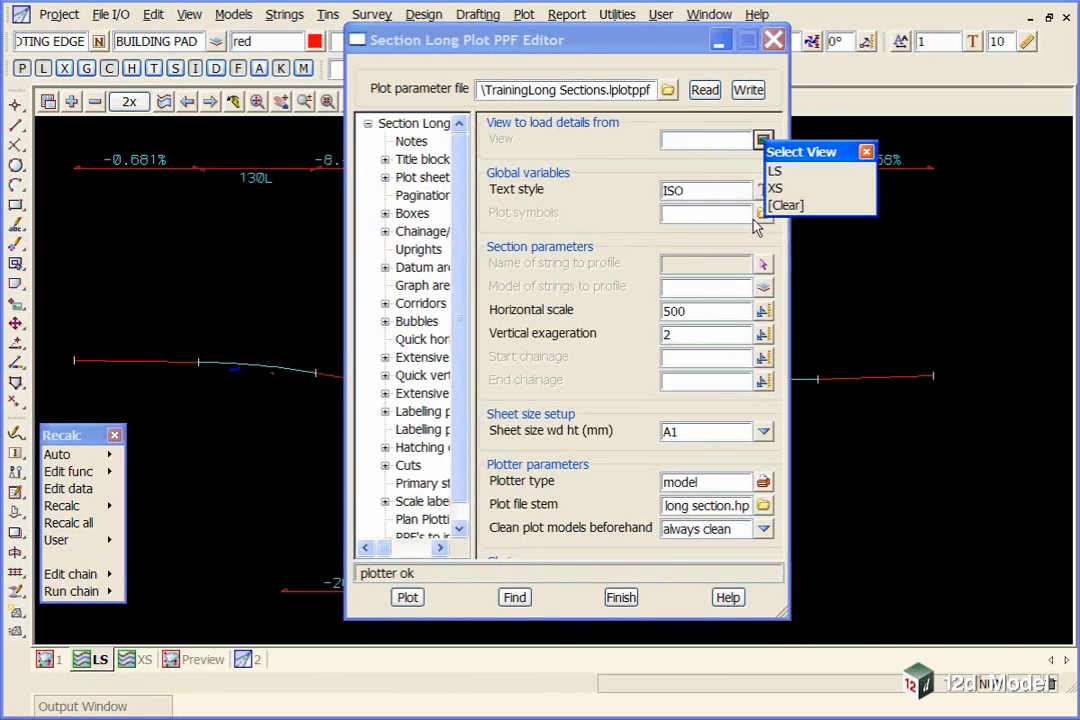
{"action": "left_click", "coordinate": [785, 173]}
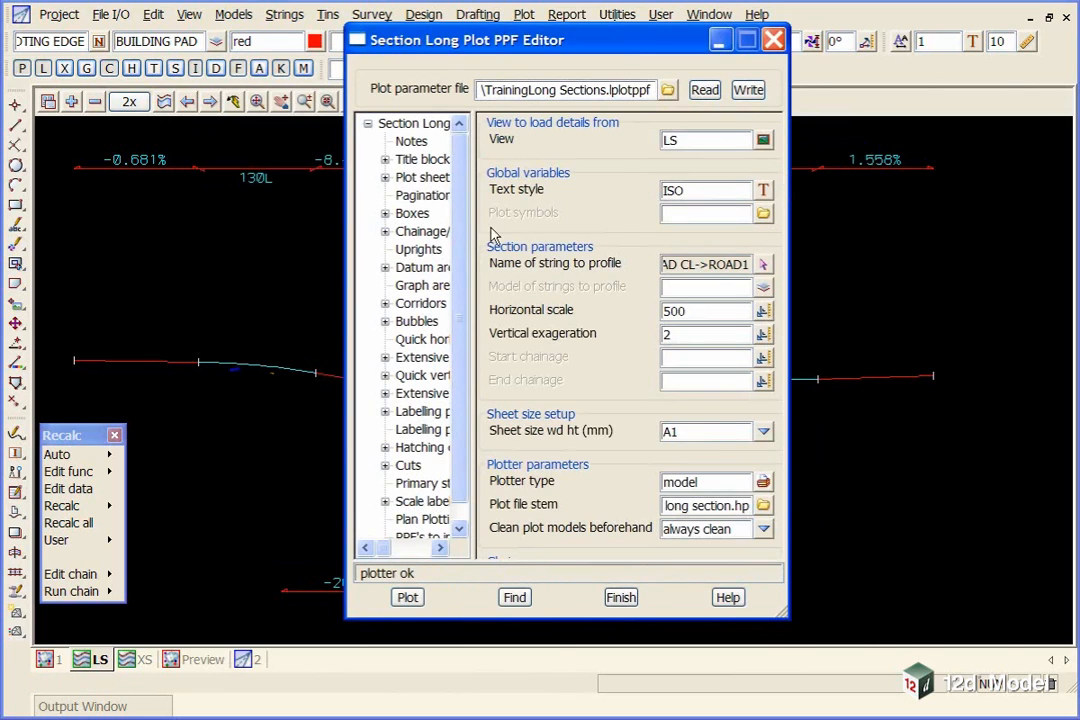
- Widen the plot editor and check the names and values in the title block's user title info
{"action": "left_click_drag", "start_coordinate": [476, 210], "coordinate": [614, 210]}
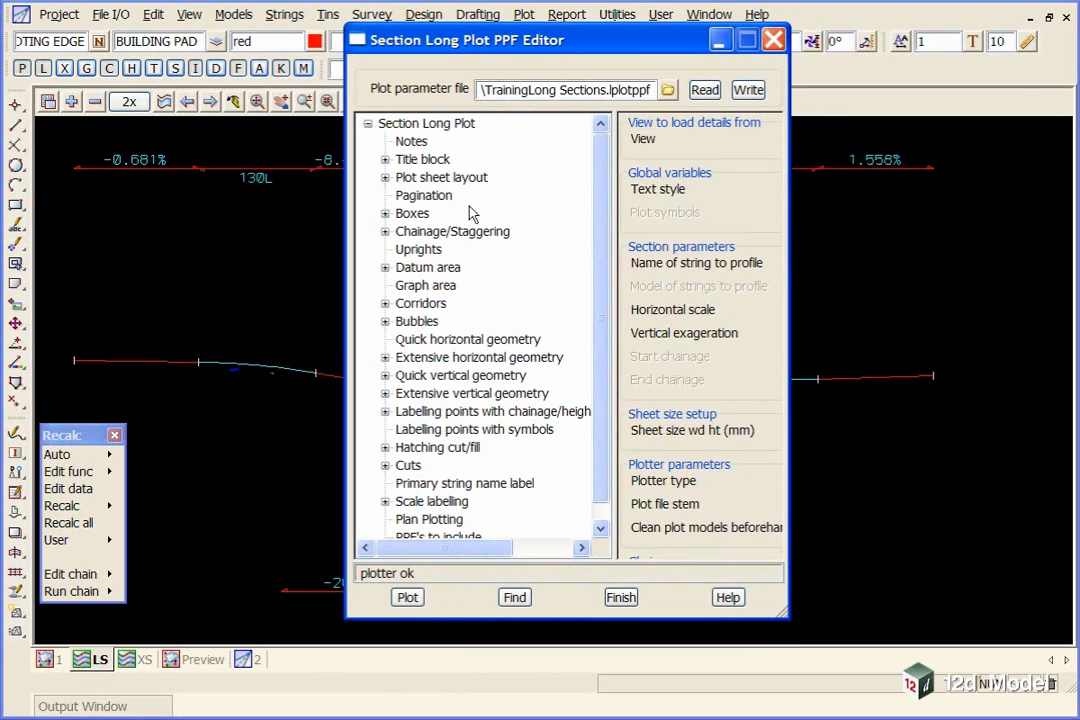
{"action": "left_click", "coordinate": [385, 160]}
{"action": "left_click", "coordinate": [430, 177]}
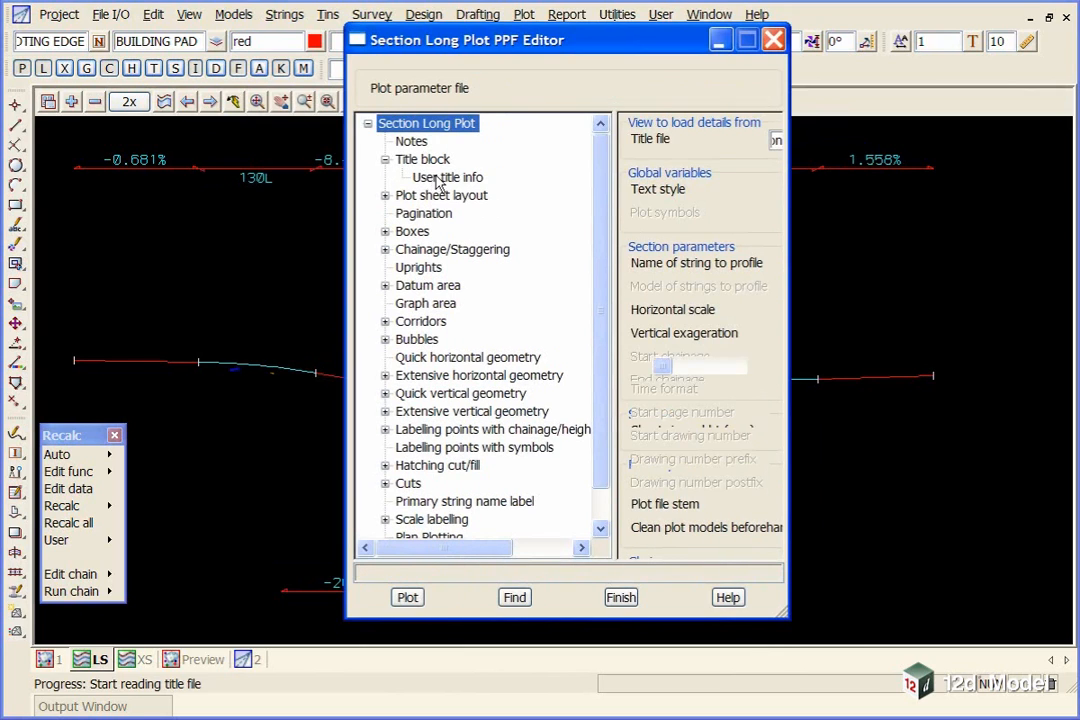
{"action": "left_click_drag", "start_coordinate": [790, 184], "coordinate": [1076, 186]}
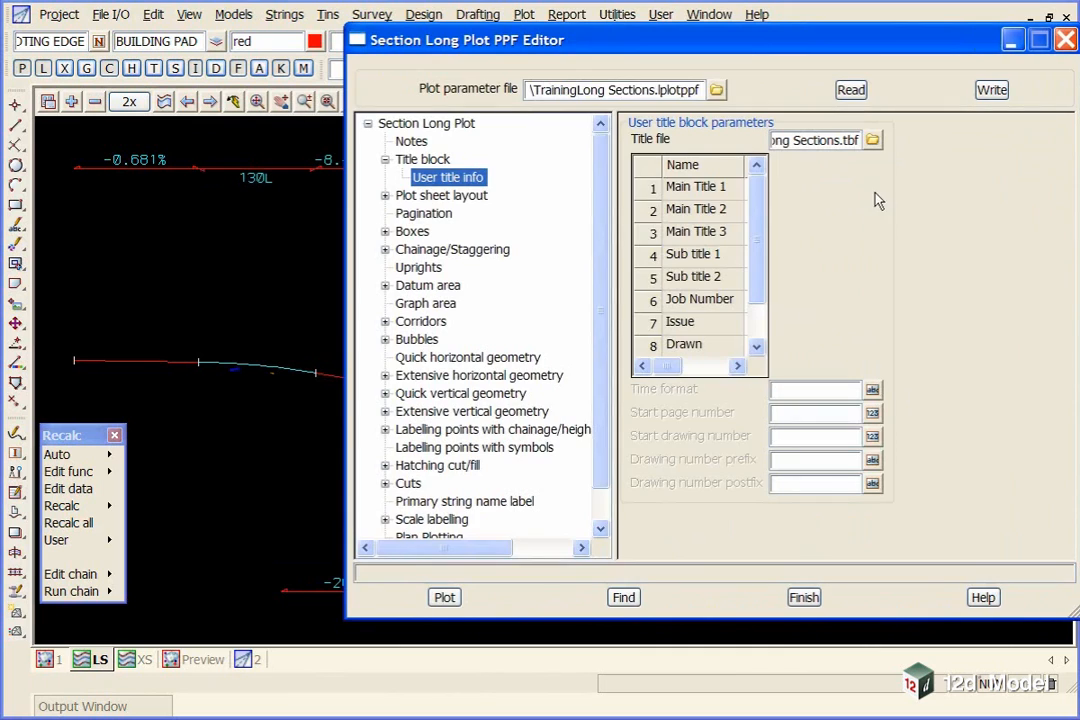
{"action": "left_click", "coordinate": [423, 160]}
{"action": "left_click", "coordinate": [440, 177]}
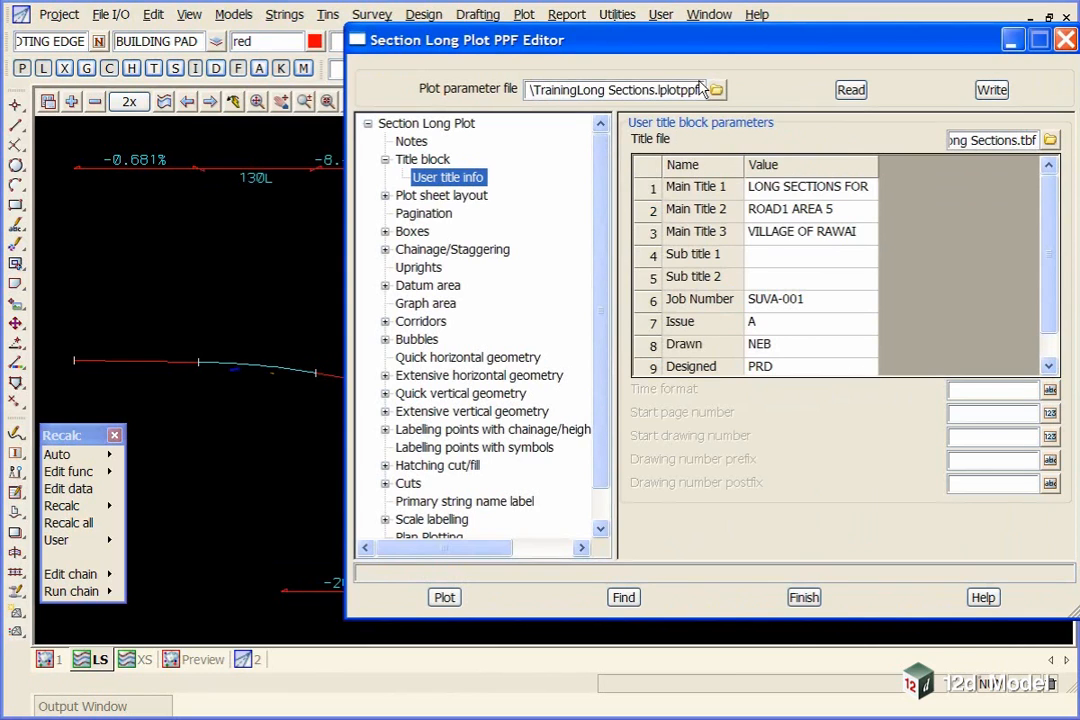
{"action": "left_click_drag", "start_coordinate": [708, 46], "coordinate": [686, 27]}
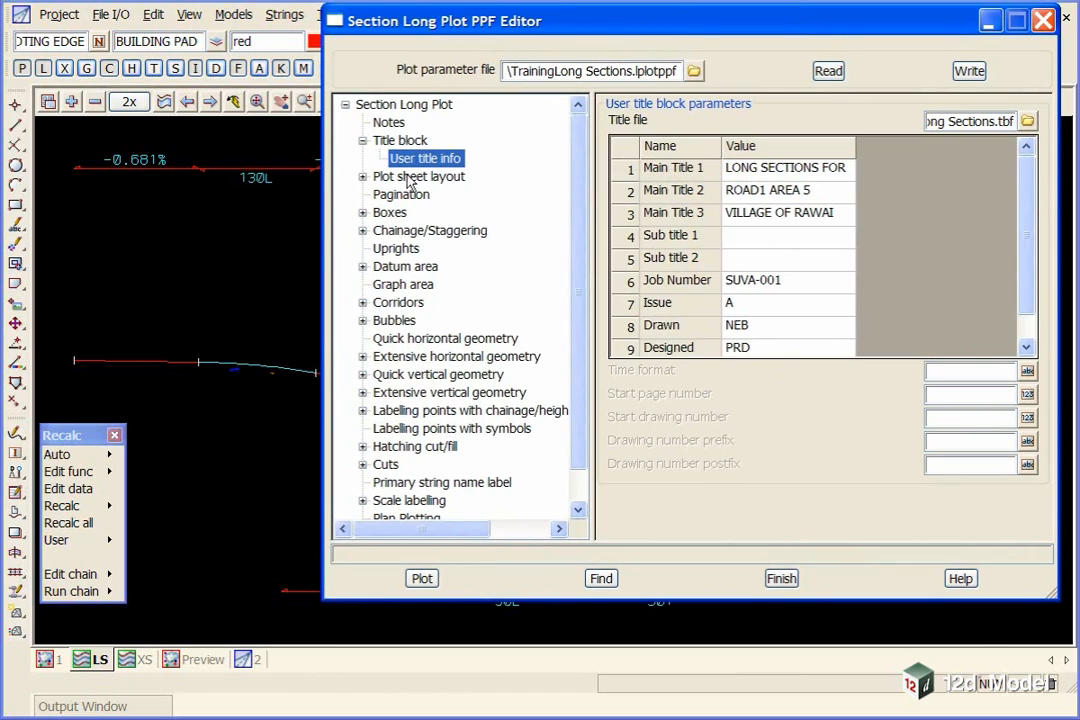
- Load the main section details from the LS view and try to plot the long section with plotter type model
{"action": "left_click", "coordinate": [409, 110]}
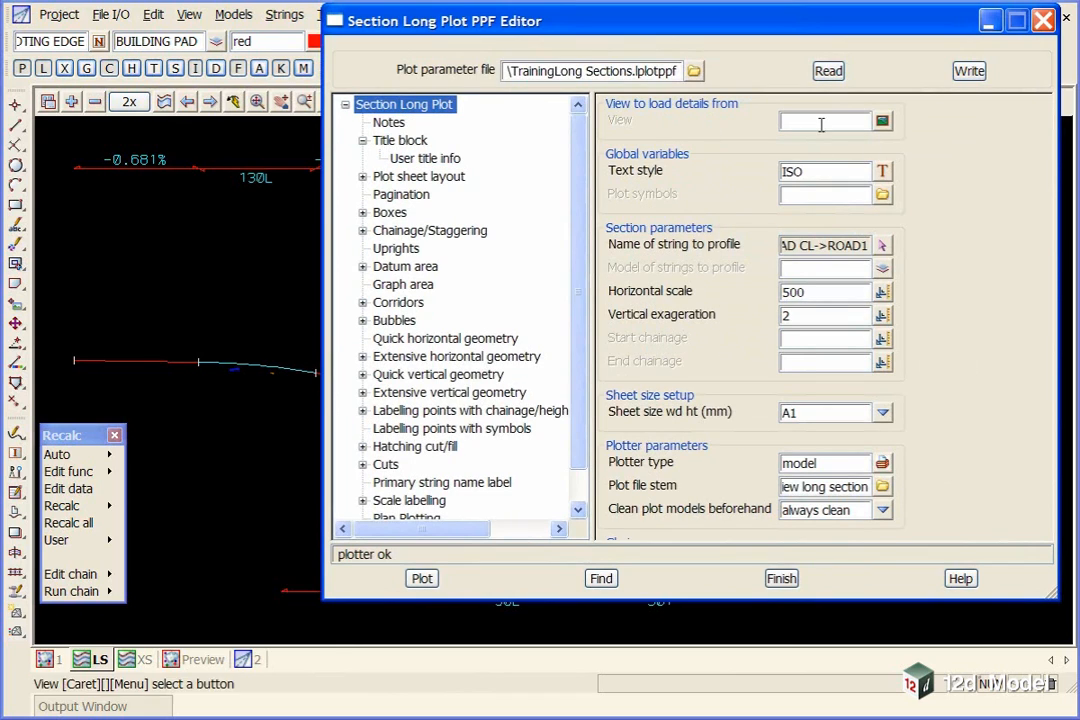
{"action": "left_click", "coordinate": [882, 121]}
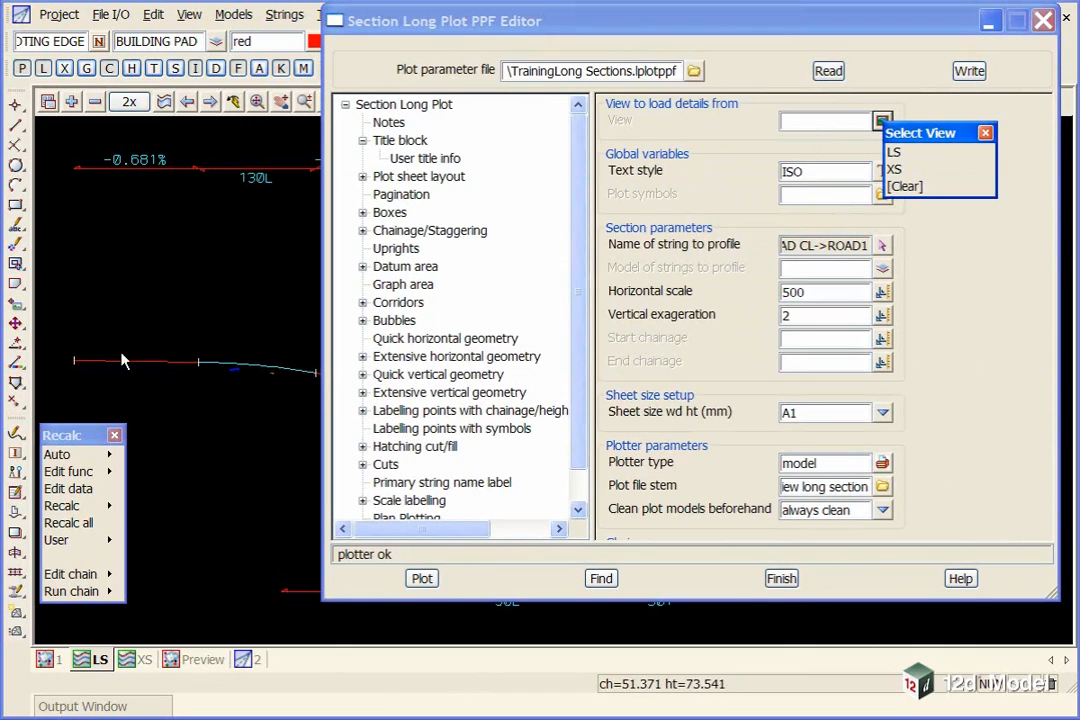
{"action": "left_click", "coordinate": [894, 152]}
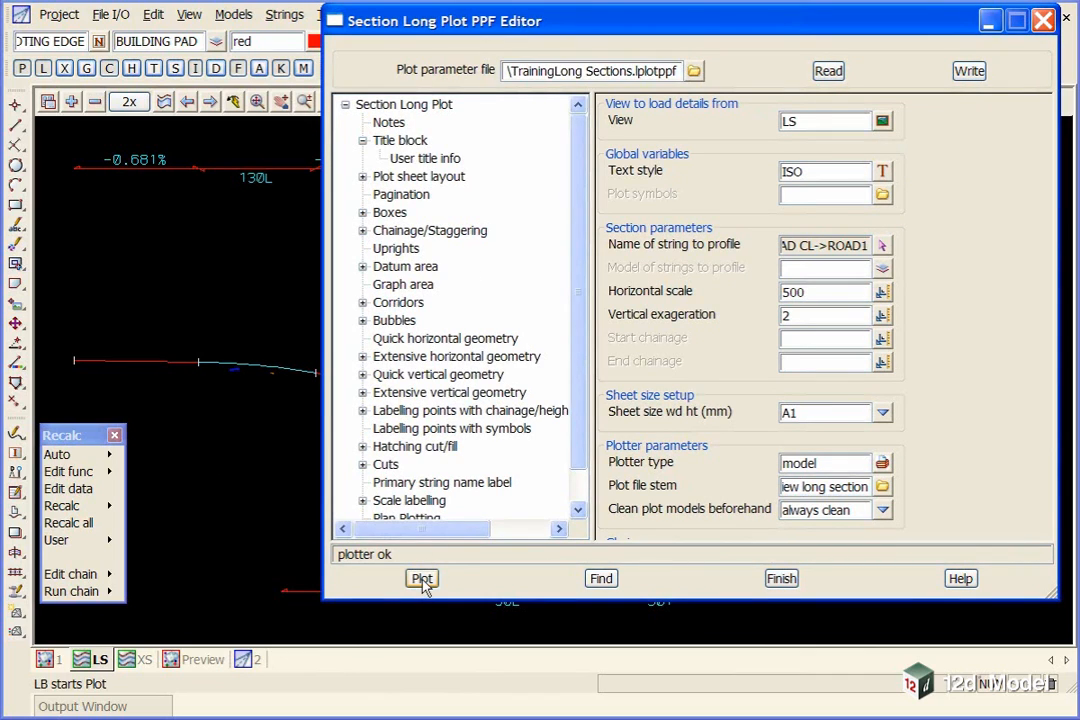
{"action": "double_click", "coordinate": [826, 463]}
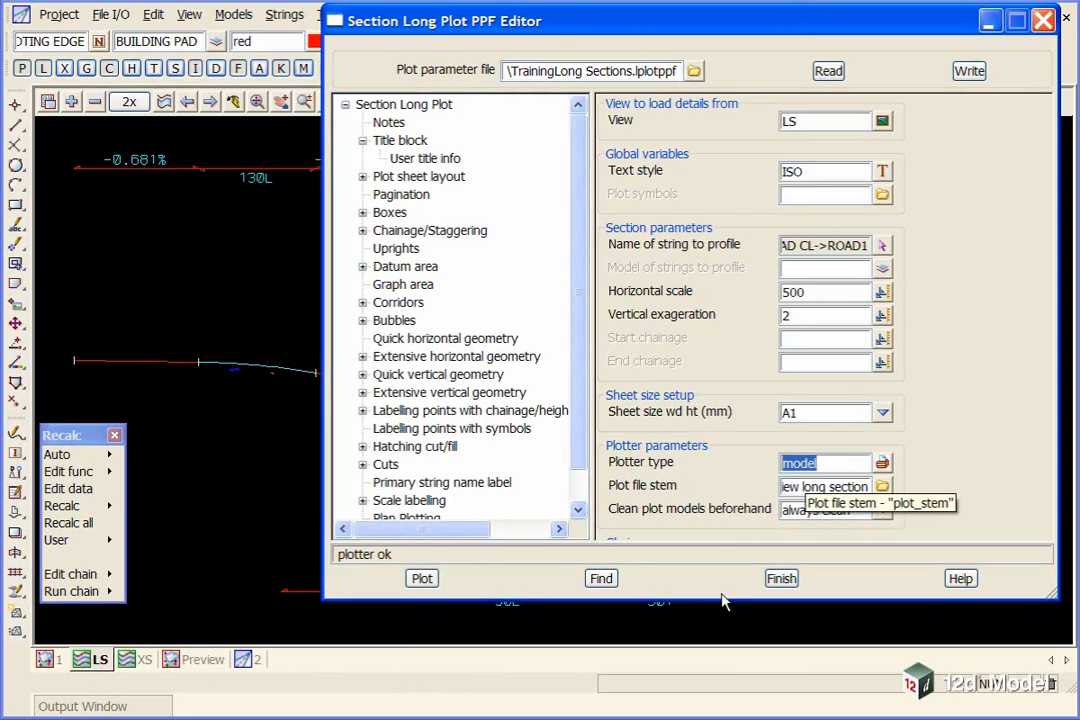
{"action": "left_click", "coordinate": [421, 580]}
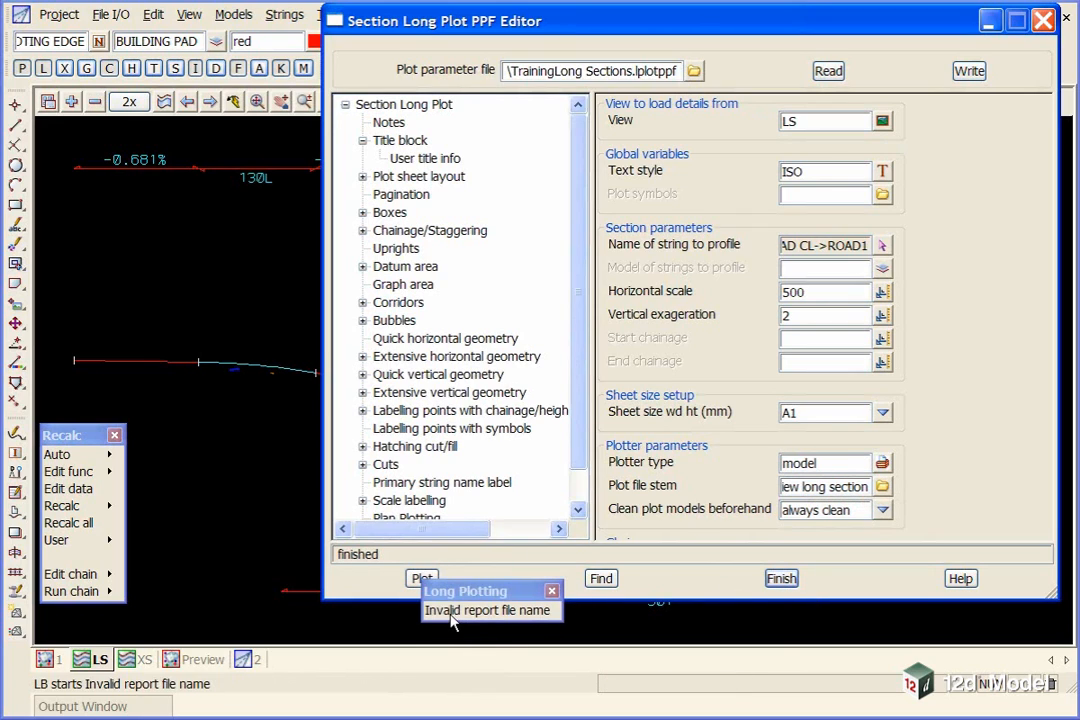
{"action": "left_click", "coordinate": [551, 594]}
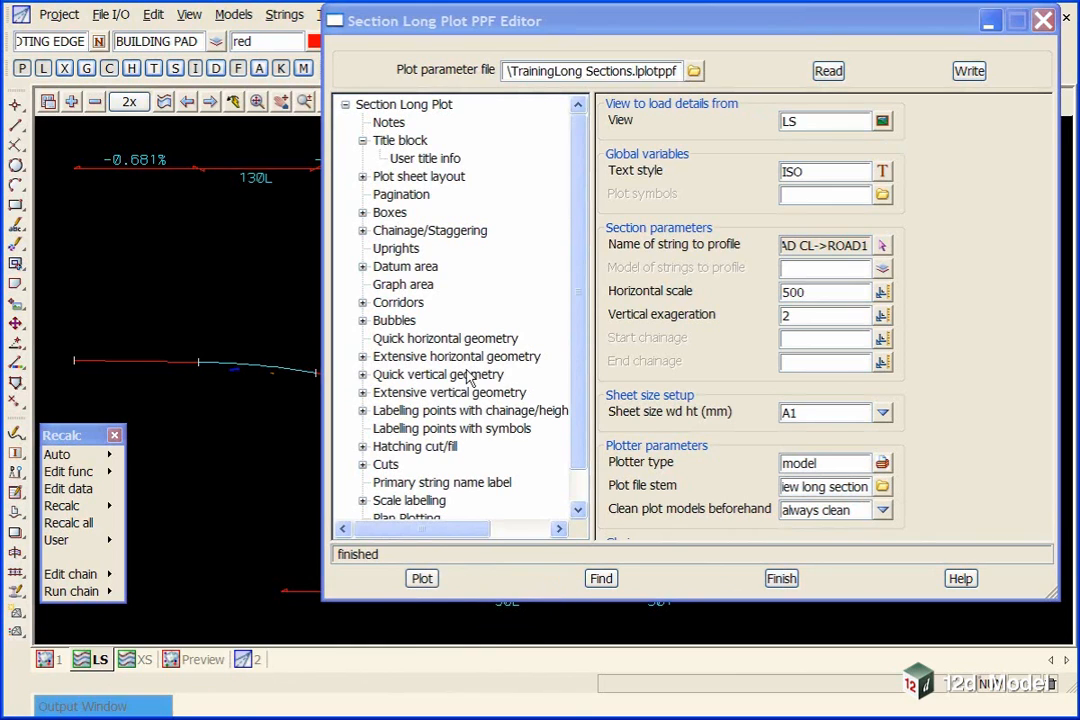
- Set the report file of the Volume cut/fill box to ROAD1 APPLY Vol.rpt and plot the long section again
{"action": "left_click", "coordinate": [363, 213]}
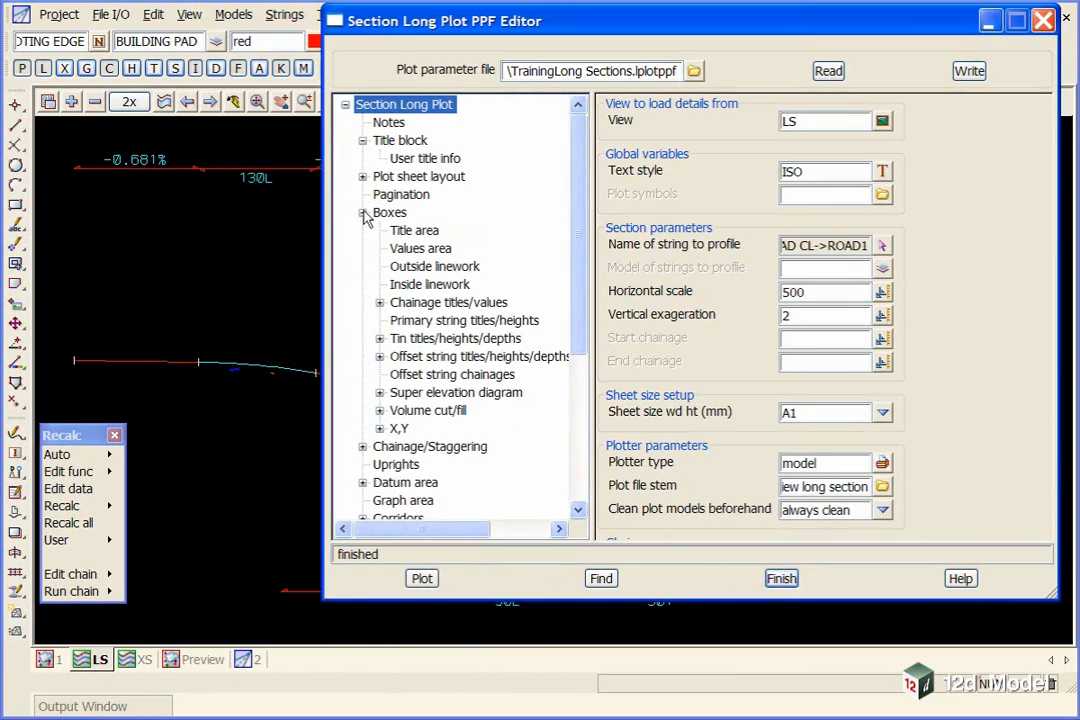
{"action": "left_click", "coordinate": [379, 338]}
{"action": "left_click", "coordinate": [405, 465]}
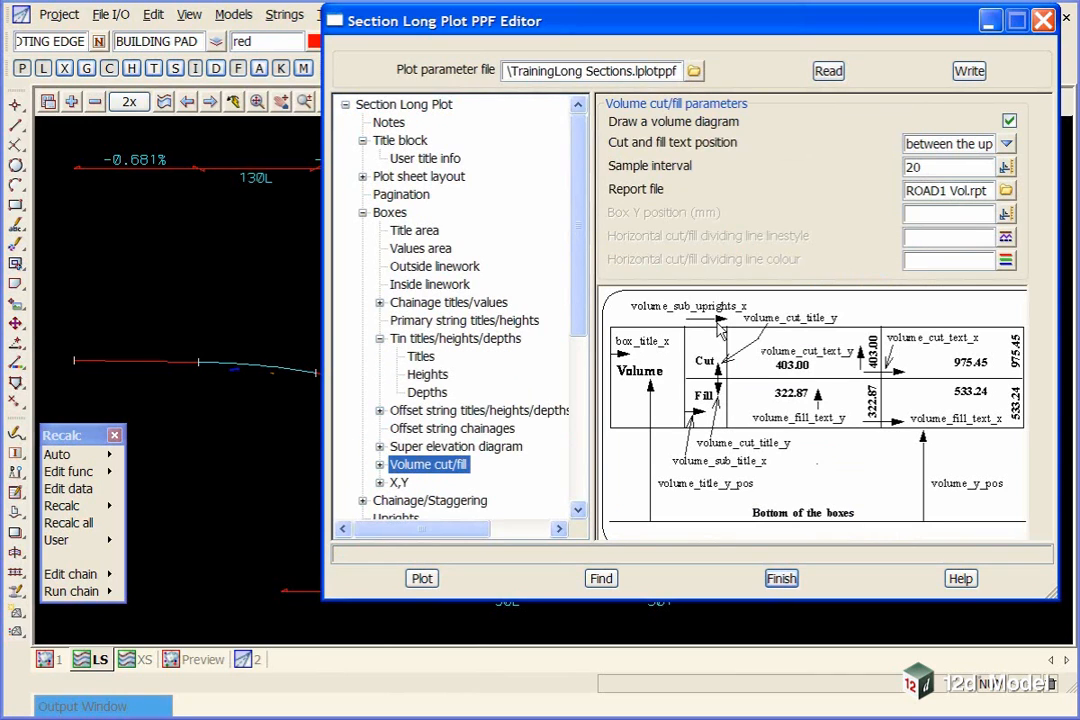
{"action": "left_click", "coordinate": [1005, 190]}
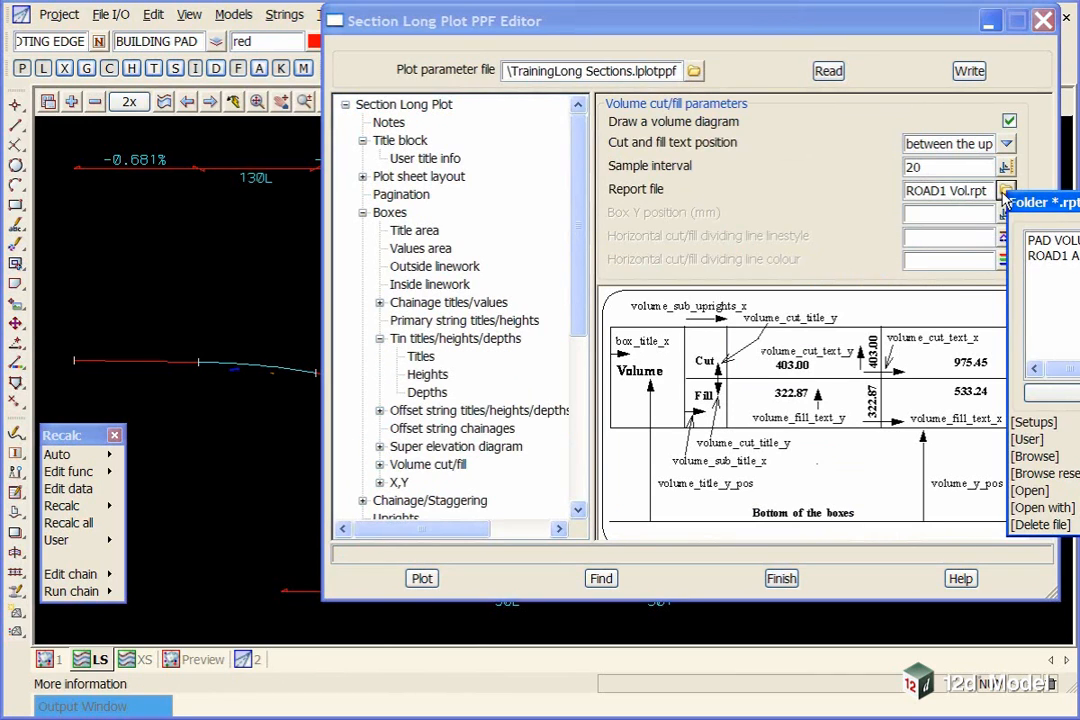
{"action": "double_click", "coordinate": [1048, 256]}
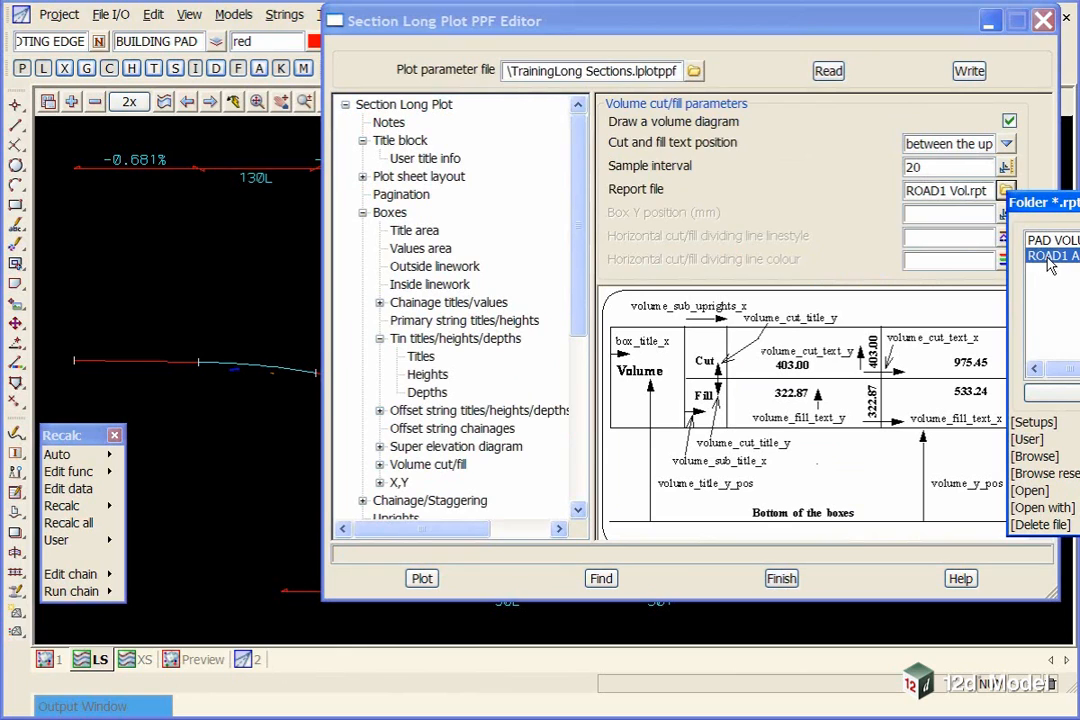
{"action": "left_click", "coordinate": [422, 579]}
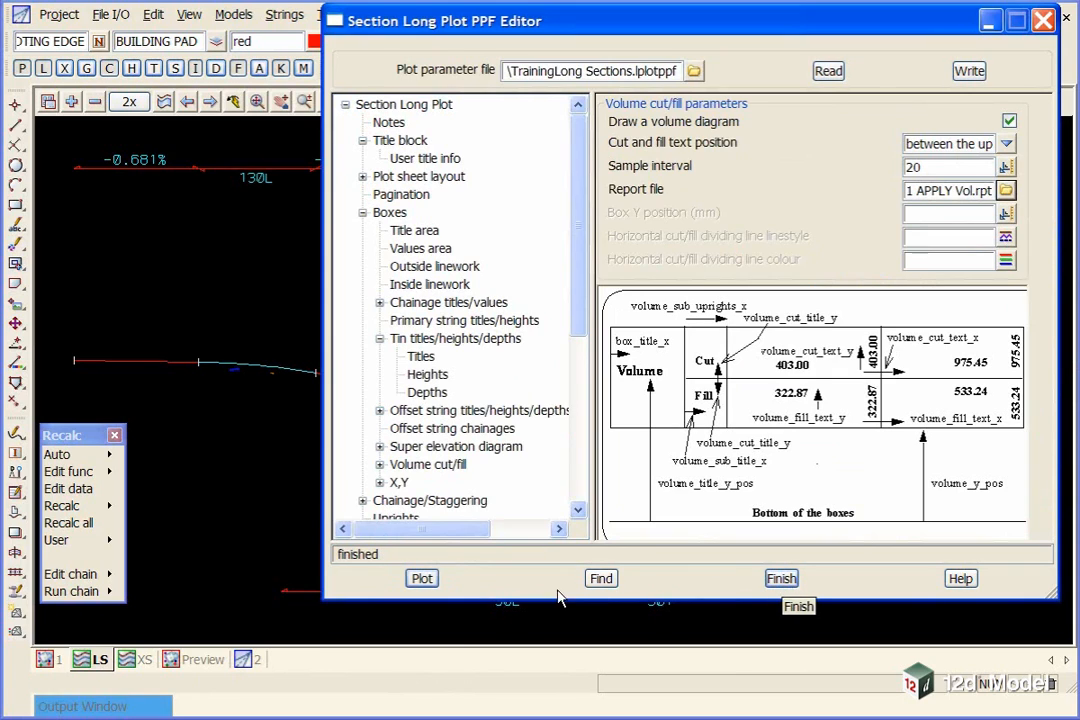
- Replace the preview quick perspective model with preview long section1 in the Preview view and inspect the plotted sheet
{"action": "left_click", "coordinate": [989, 23]}
{"action": "left_click", "coordinate": [203, 659]}
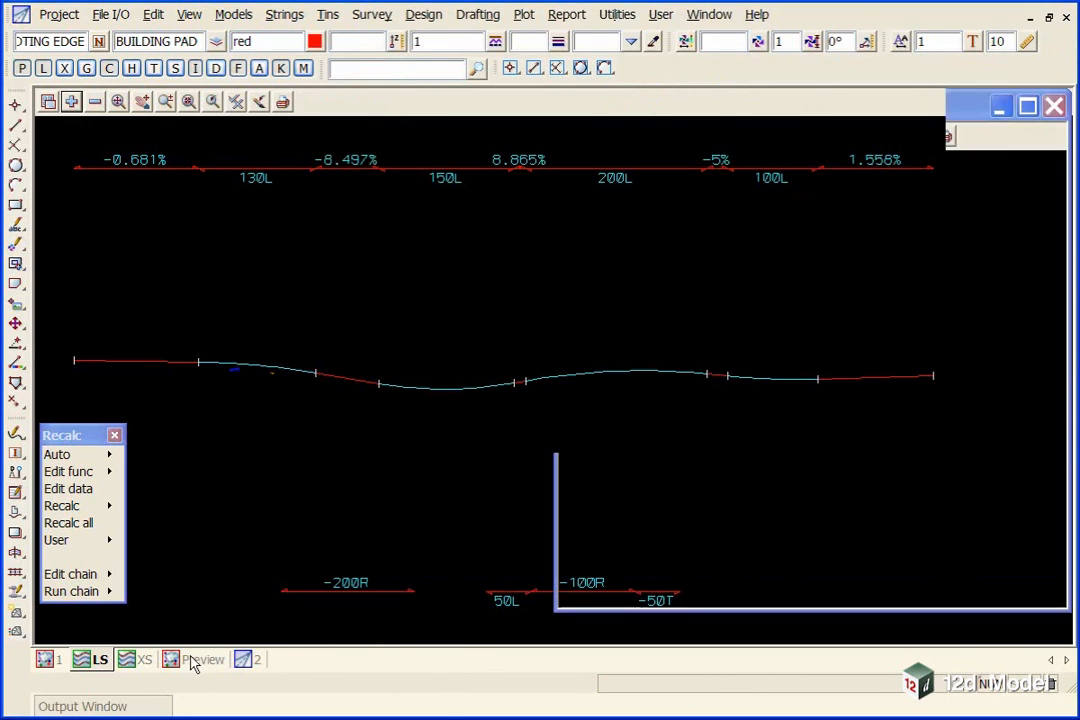
{"action": "left_click", "coordinate": [95, 101]}
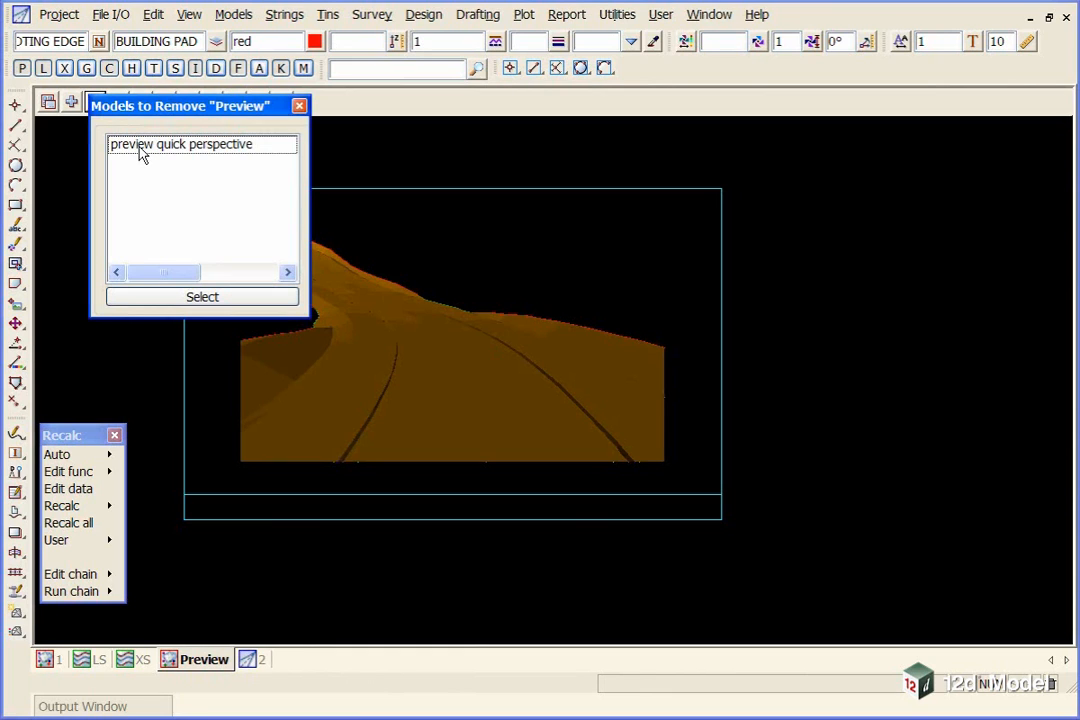
{"action": "left_click", "coordinate": [125, 146]}
{"action": "double_click", "coordinate": [157, 155]}
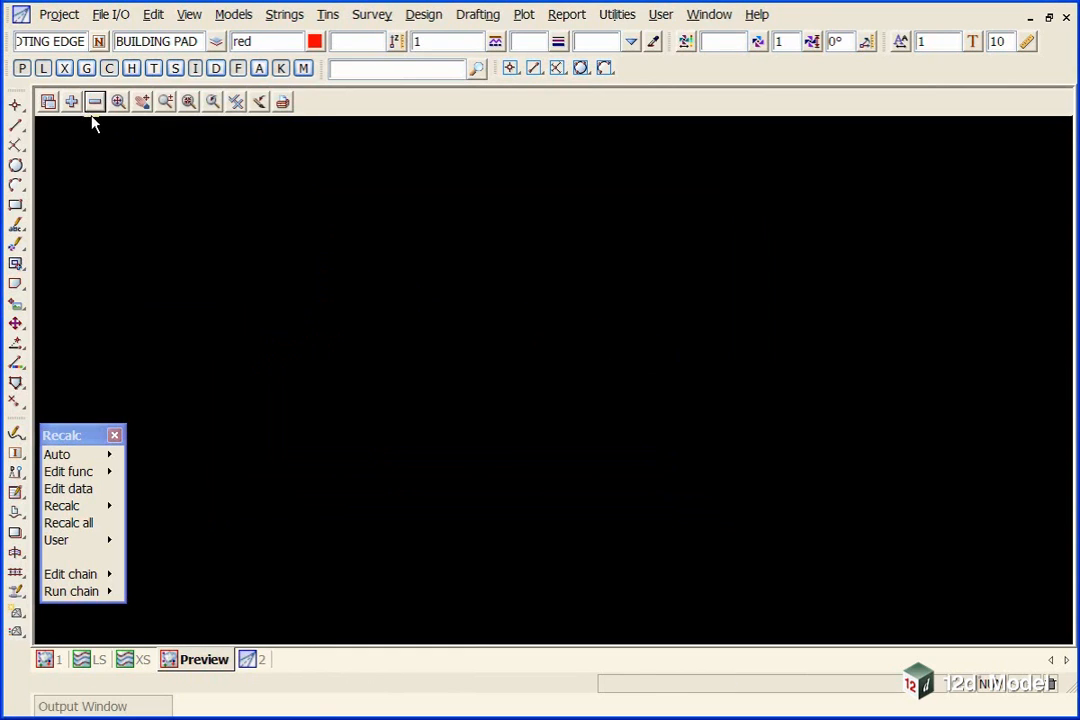
{"action": "left_click", "coordinate": [72, 101]}
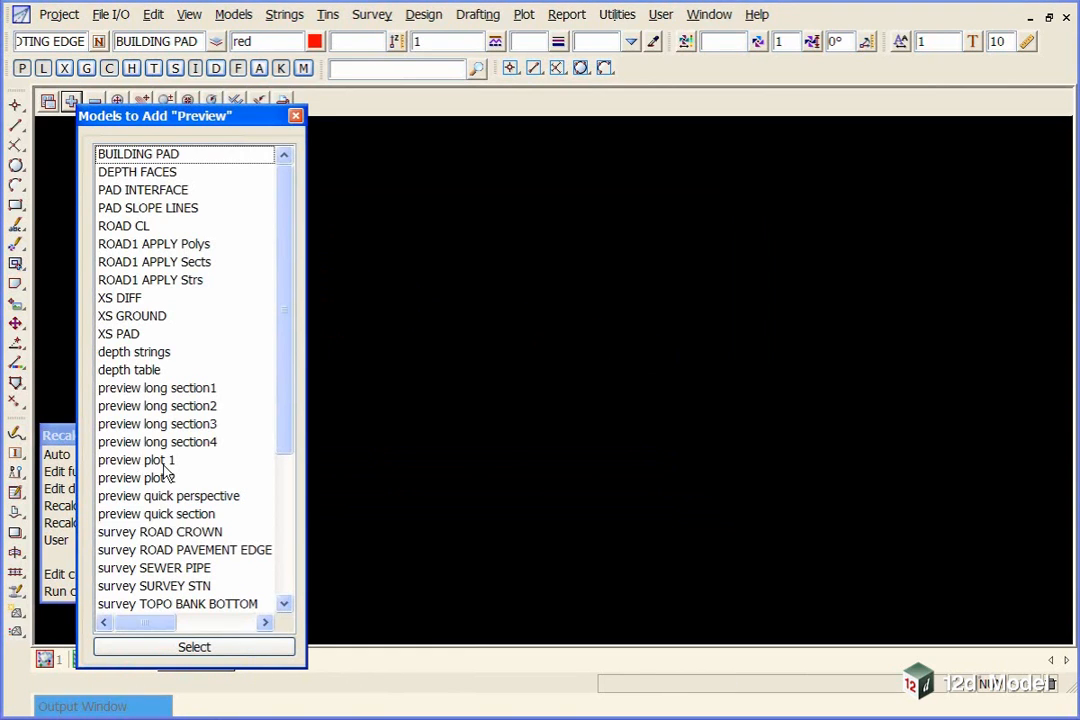
{"action": "double_click", "coordinate": [172, 392]}
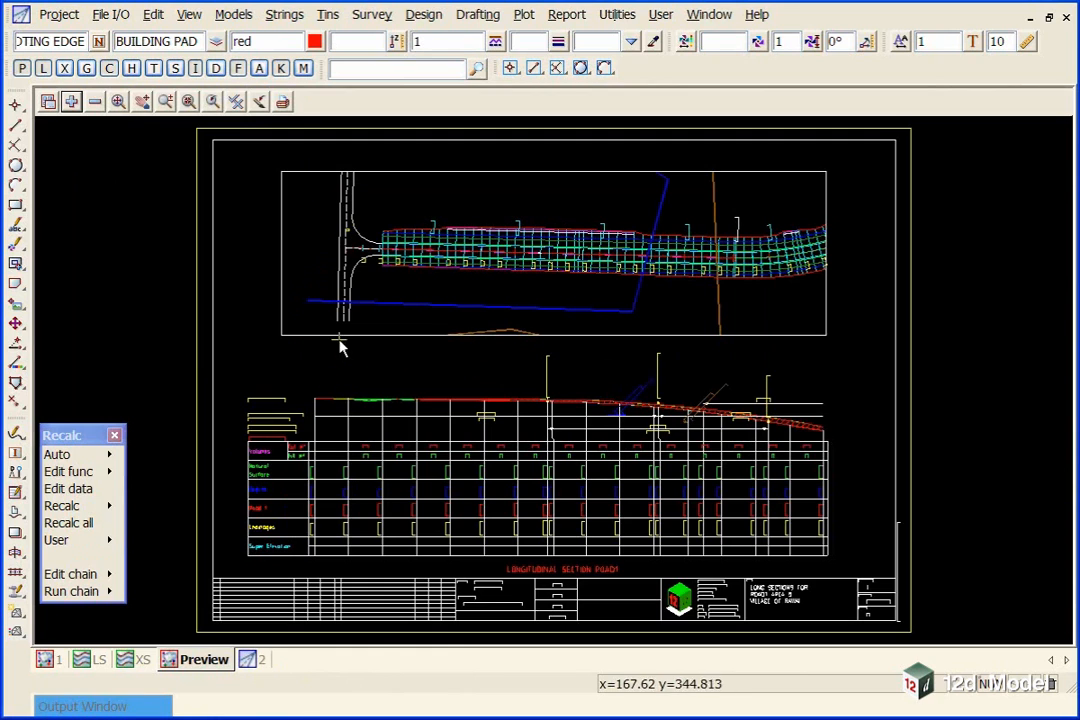
{"action": "scroll", "coordinate": [374, 313], "scroll_direction": "up", "scroll_amount": 2}
{"action": "scroll", "coordinate": [540, 243], "scroll_direction": "down", "scroll_amount": 2}
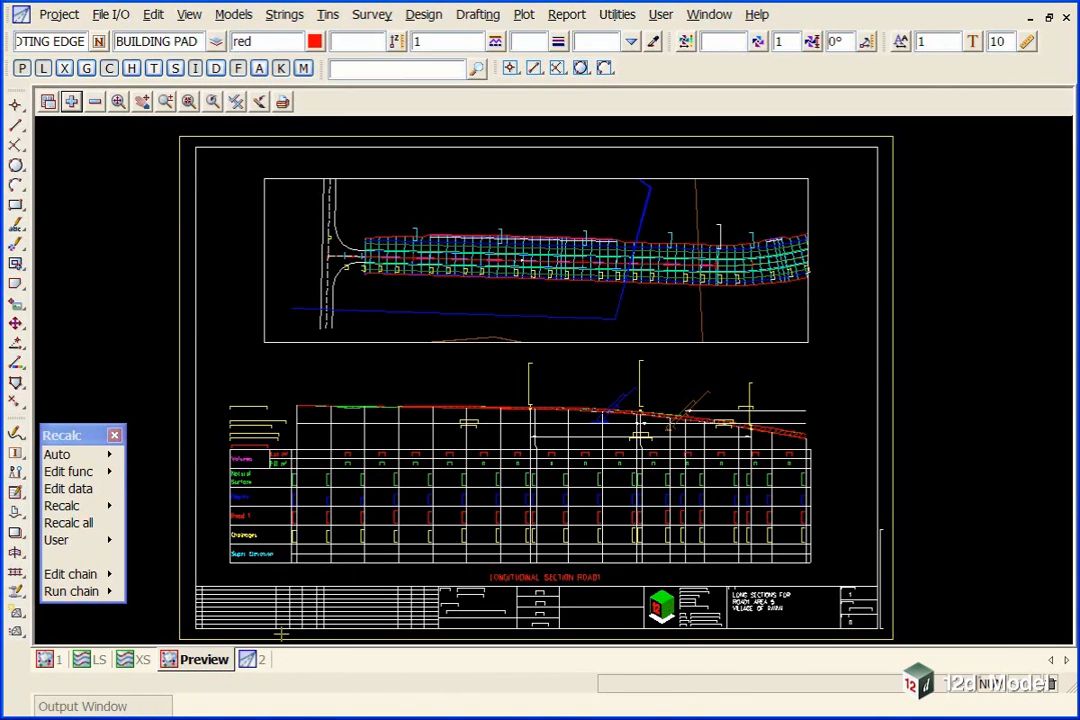
- Bring back the plot editor and examine the Plan Plotting parameters against the plotted sheet
{"action": "left_click", "coordinate": [290, 718]}
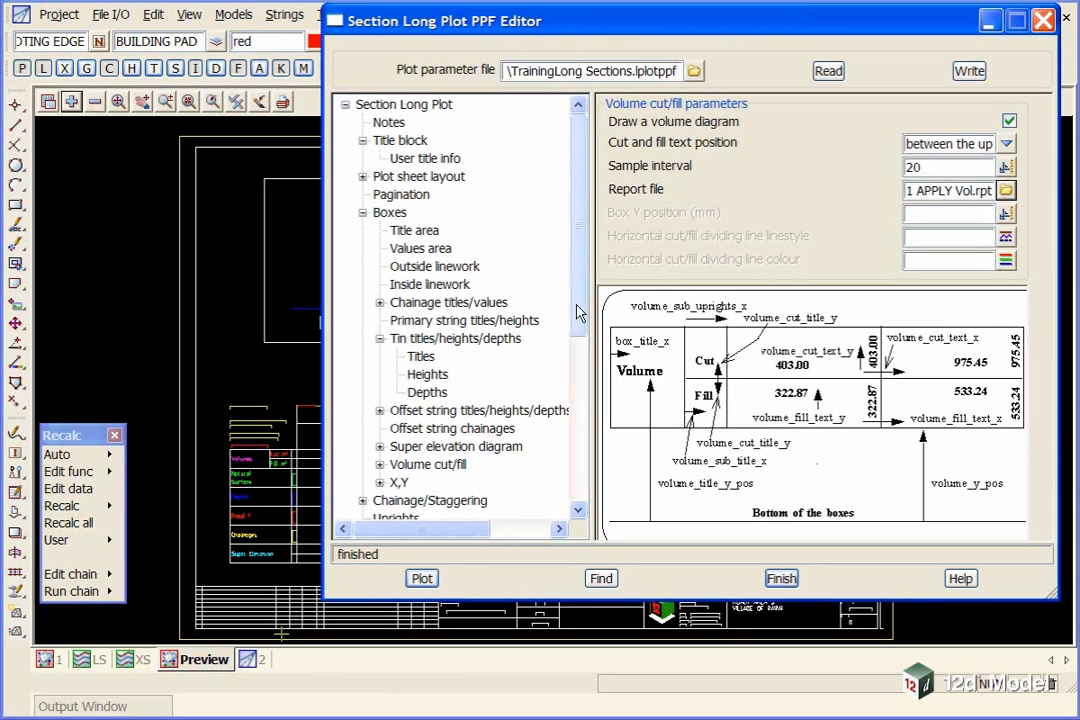
{"action": "left_click_drag", "start_coordinate": [578, 287], "coordinate": [578, 455]}
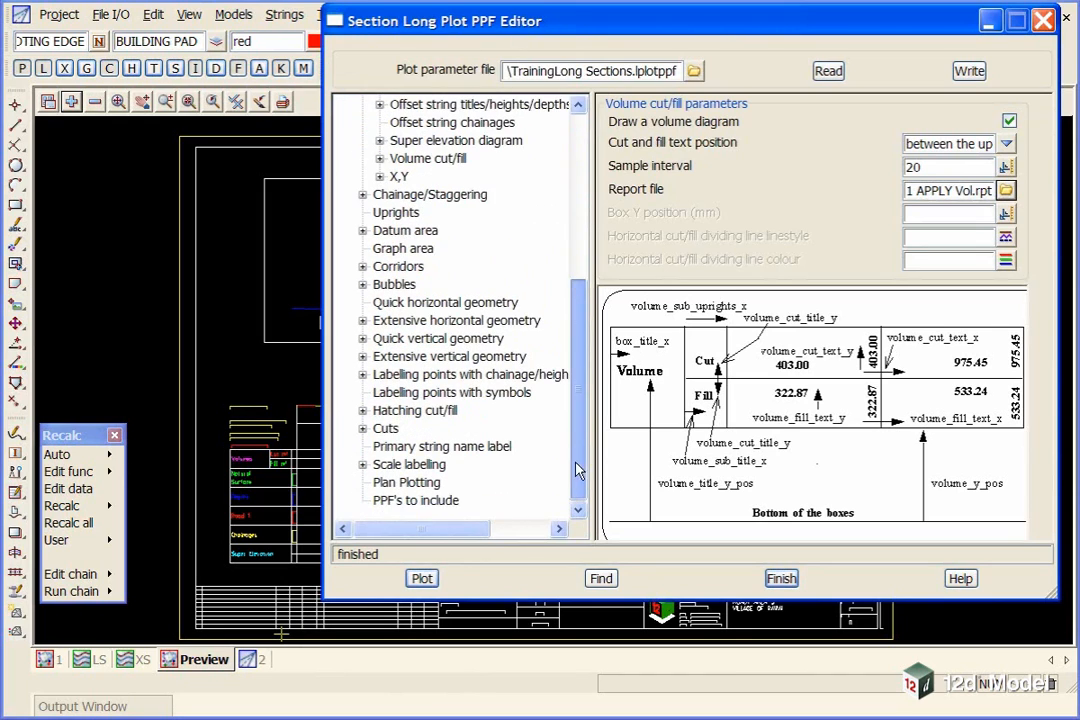
{"action": "left_click", "coordinate": [385, 484]}
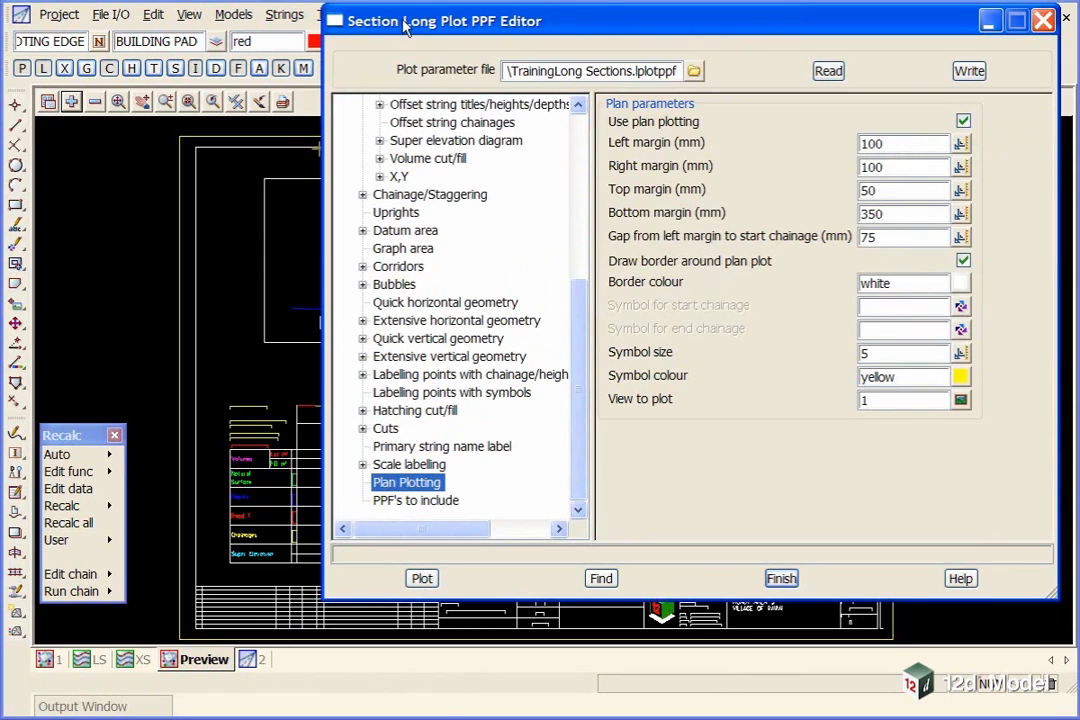
{"action": "left_click_drag", "start_coordinate": [405, 27], "coordinate": [809, 28]}
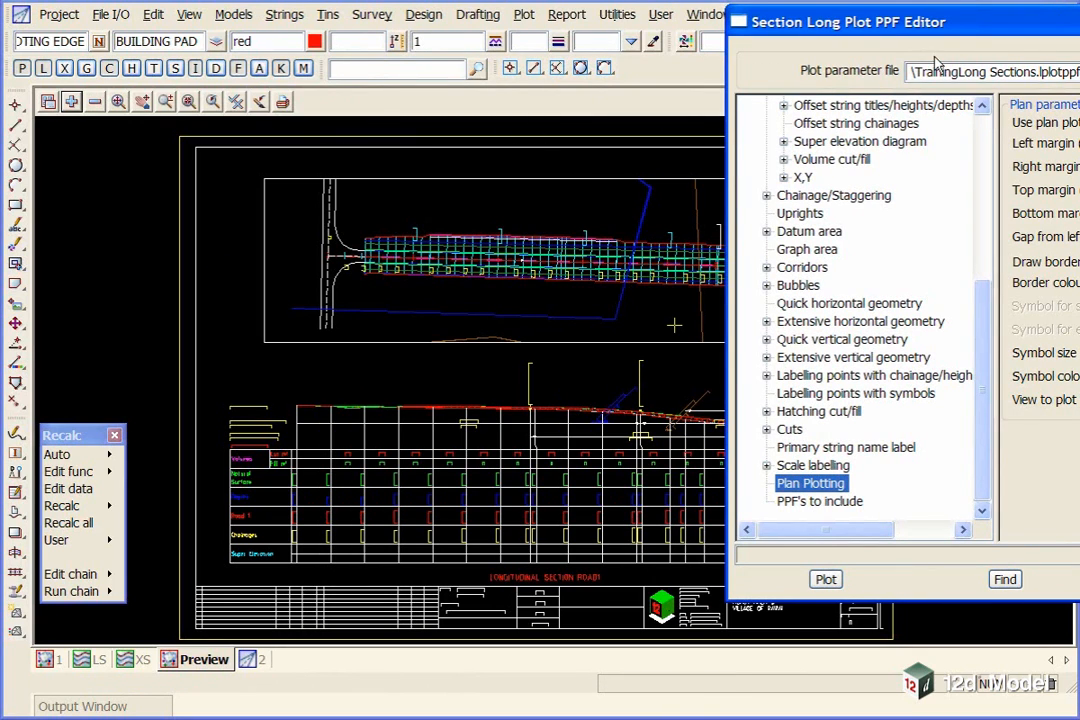
{"action": "left_click_drag", "start_coordinate": [955, 33], "coordinate": [515, 31]}
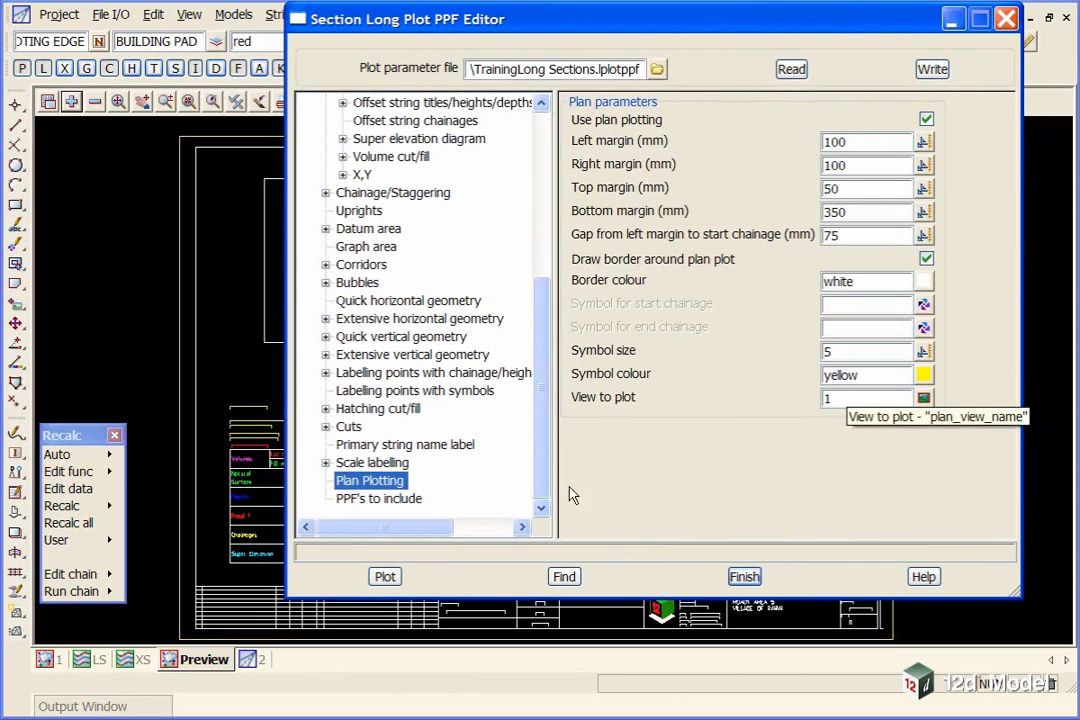
- Compare the road design shown in plan view 1 with the plan strip on the Preview sheet
{"action": "left_click", "coordinate": [47, 661]}
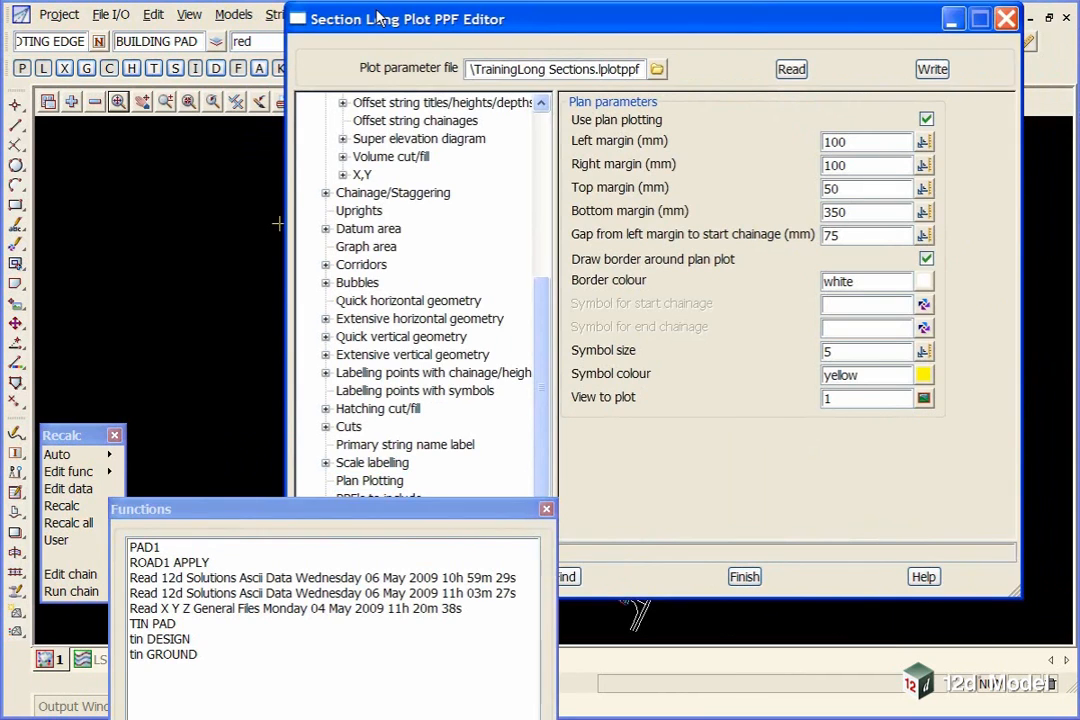
{"action": "left_click_drag", "start_coordinate": [420, 19], "coordinate": [919, 193]}
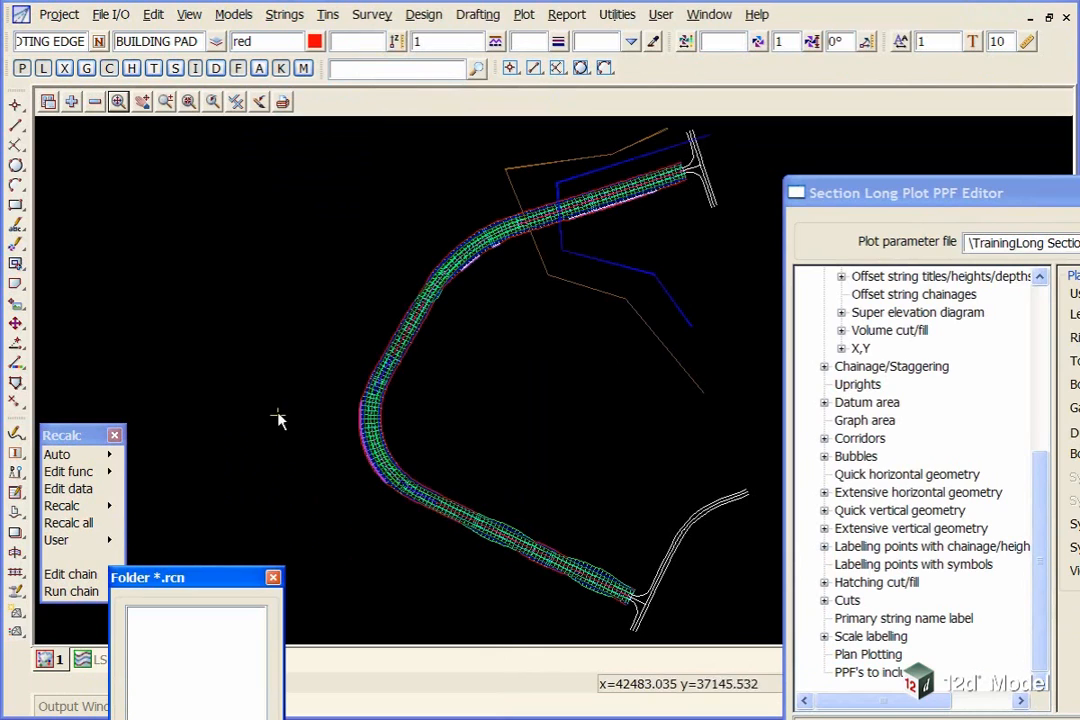
{"action": "left_click", "coordinate": [273, 577]}
{"action": "left_click", "coordinate": [203, 660]}
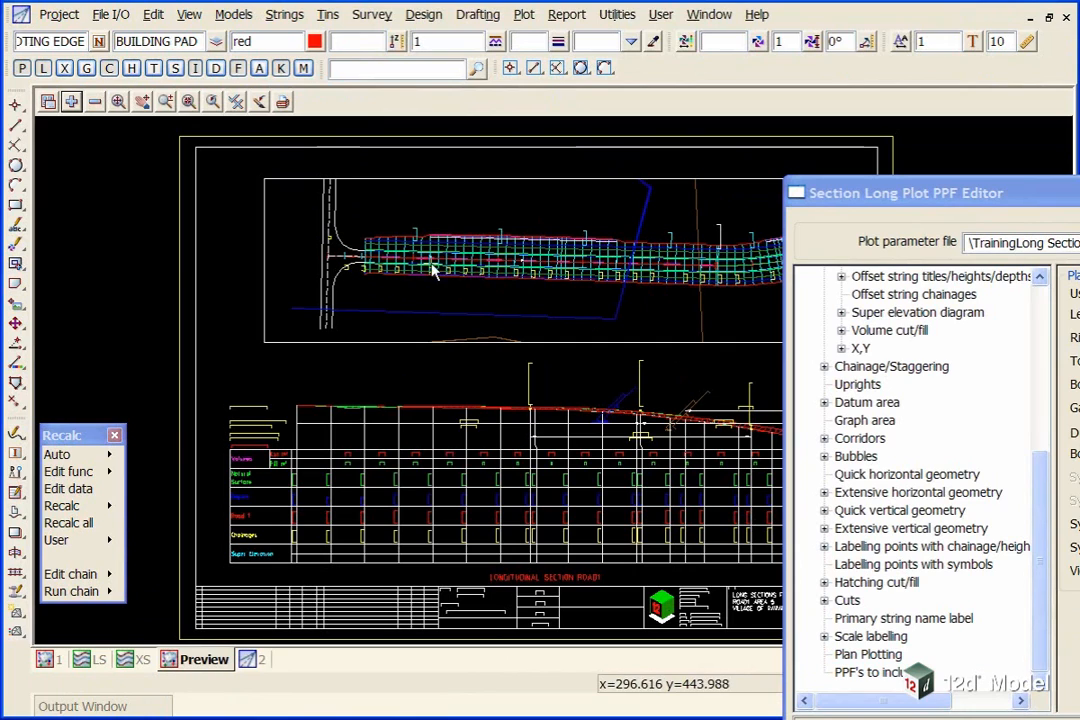
- Remove the ROAD1 APPLY Sects and ROAD1 APPLY Strs models from plan view 1
{"action": "left_click", "coordinate": [47, 660]}
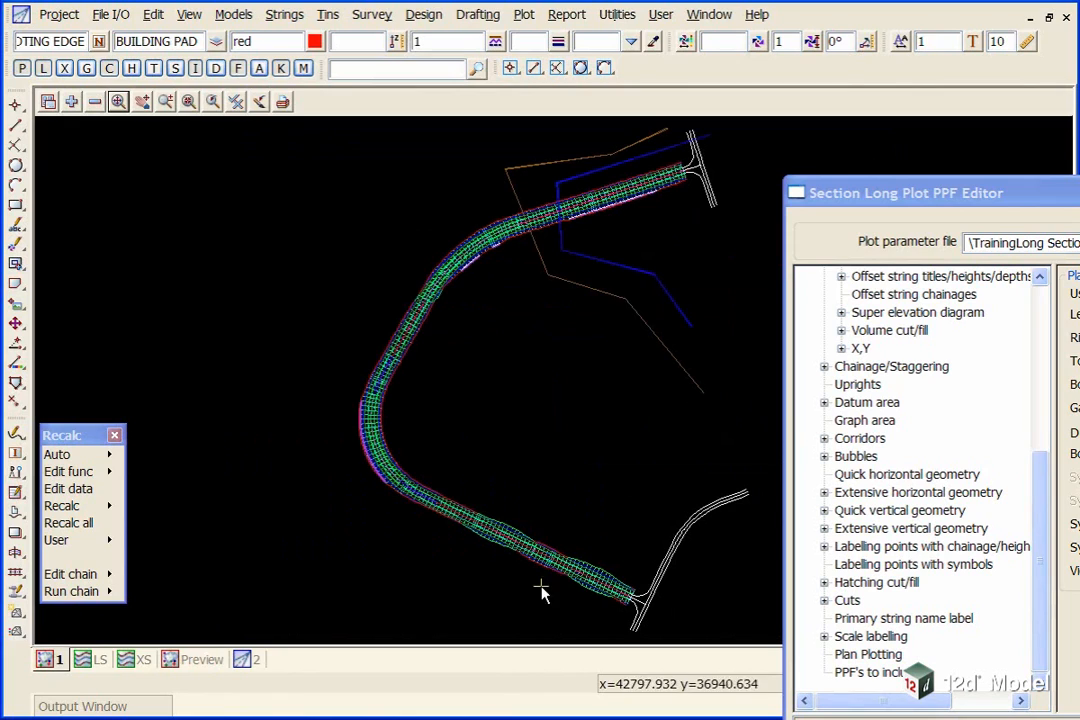
{"action": "left_click", "coordinate": [95, 101]}
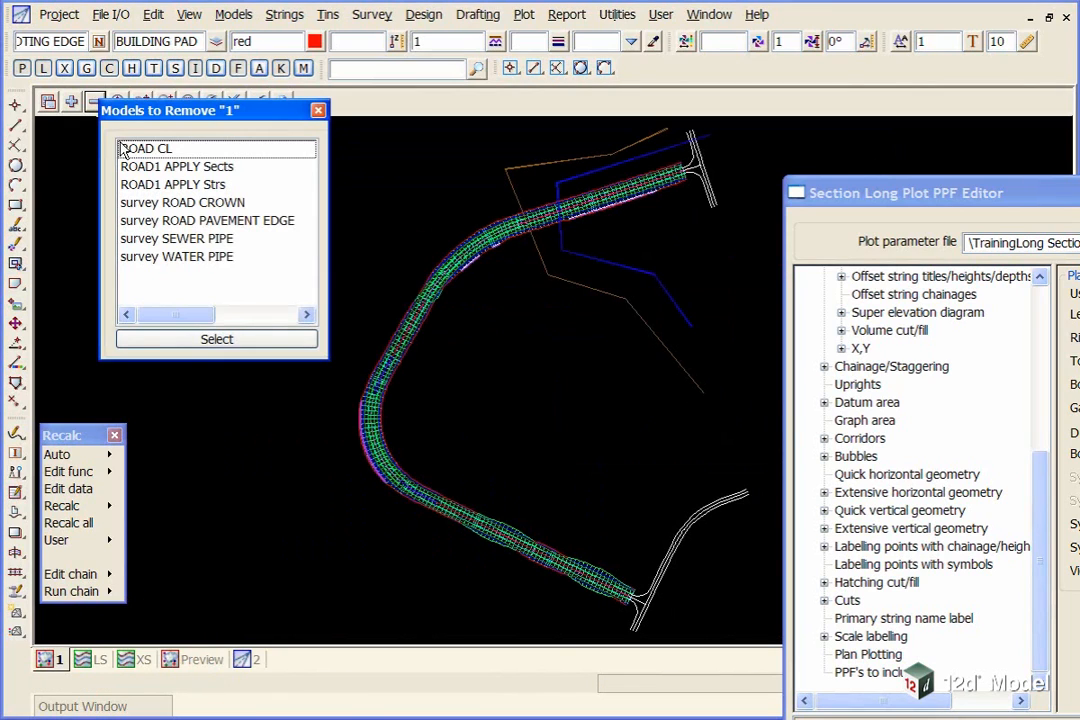
{"action": "left_click", "coordinate": [177, 168]}
{"action": "left_click", "coordinate": [182, 186], "text": "ctrl"}
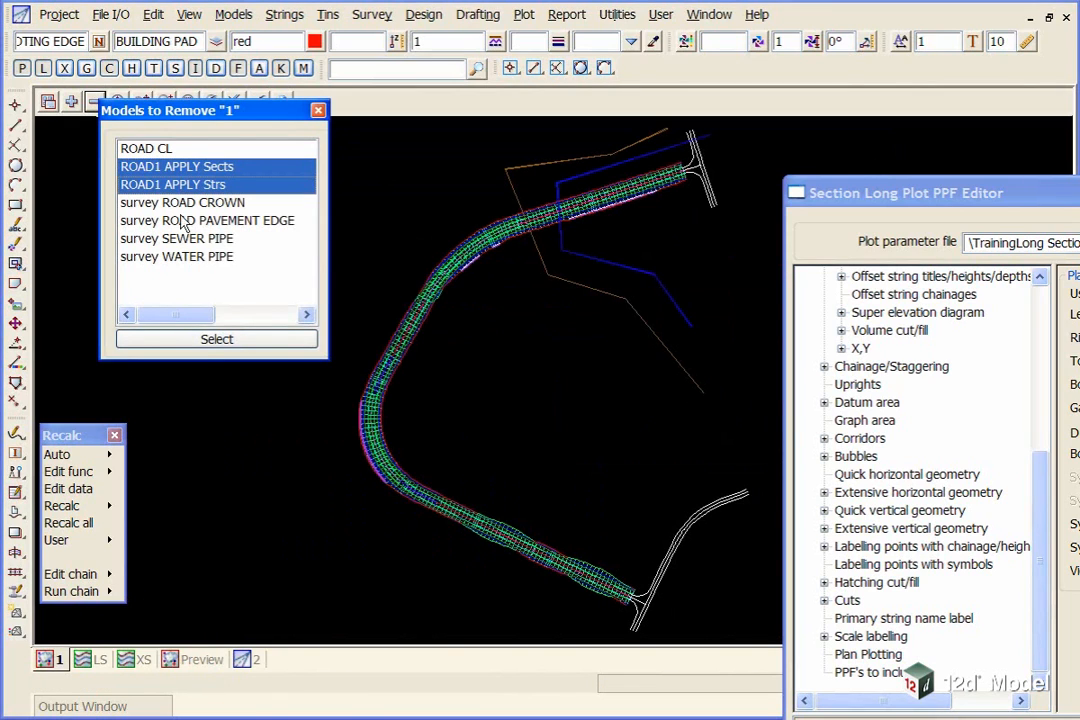
{"action": "left_click", "coordinate": [216, 339]}
- Replot the long section with the Preview view showing and the plot editor moved clear of the sheet
{"action": "left_click_drag", "start_coordinate": [900, 193], "coordinate": [395, 18]}
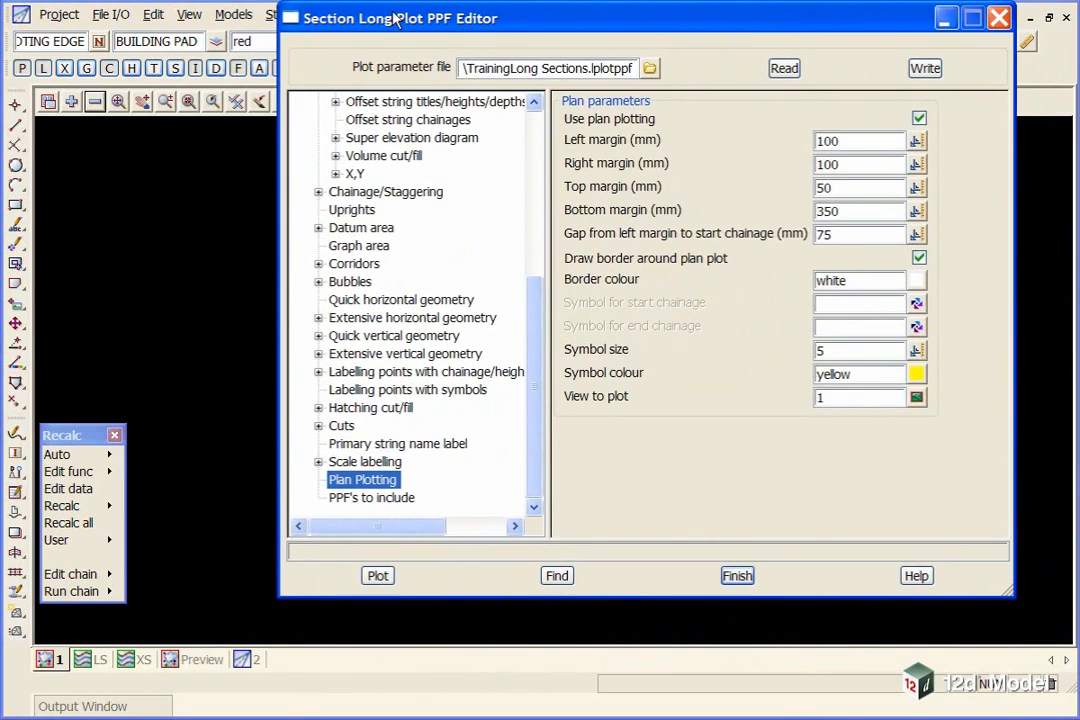
{"action": "left_click", "coordinate": [192, 667]}
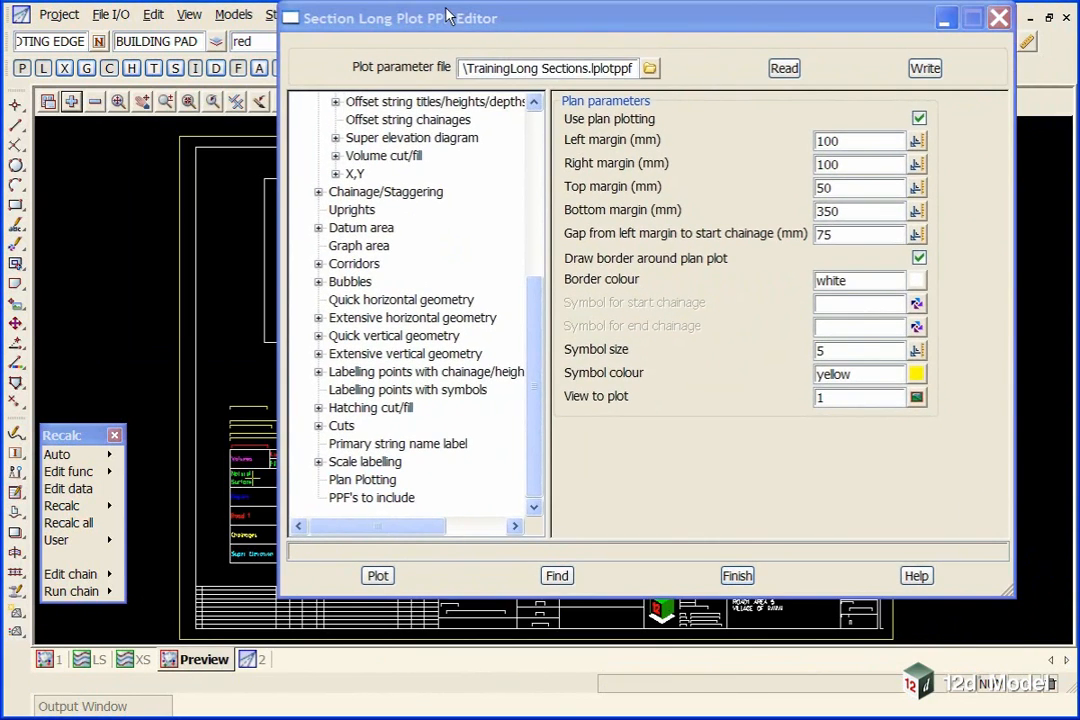
{"action": "mouse_move", "coordinate": [383, 15]}
{"action": "left_mouse_down"}
{"action": "mouse_move", "coordinate": [485, 0]}
{"action": "mouse_move", "coordinate": [845, 0]}
{"action": "left_mouse_up"}
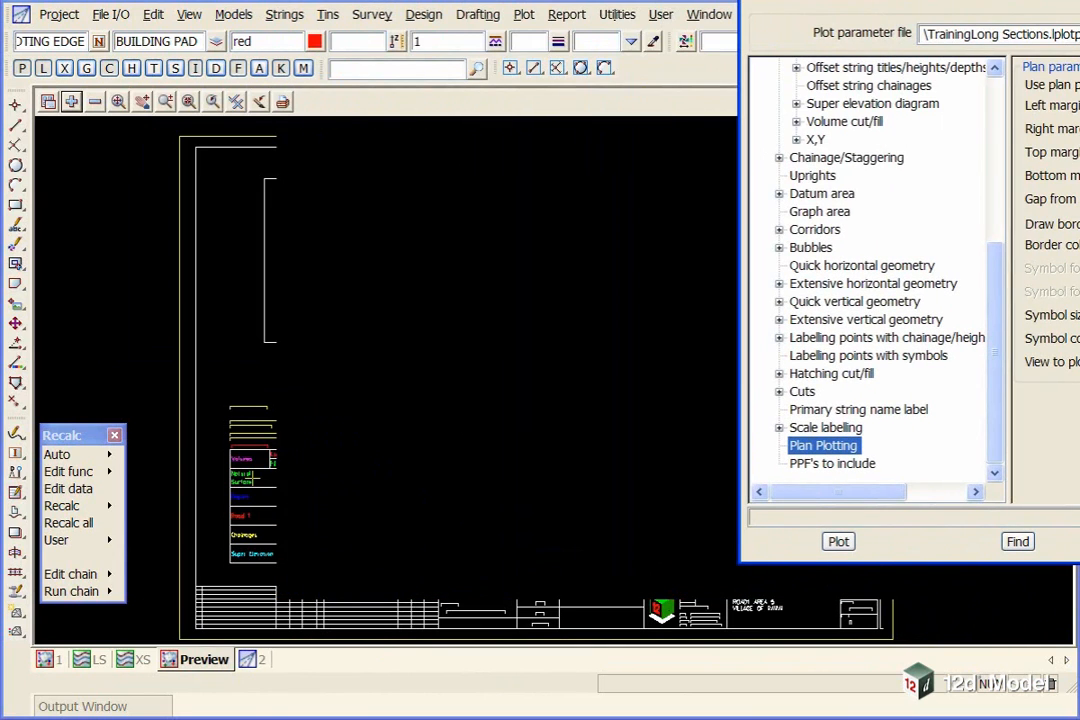
{"action": "left_click", "coordinate": [832, 541]}
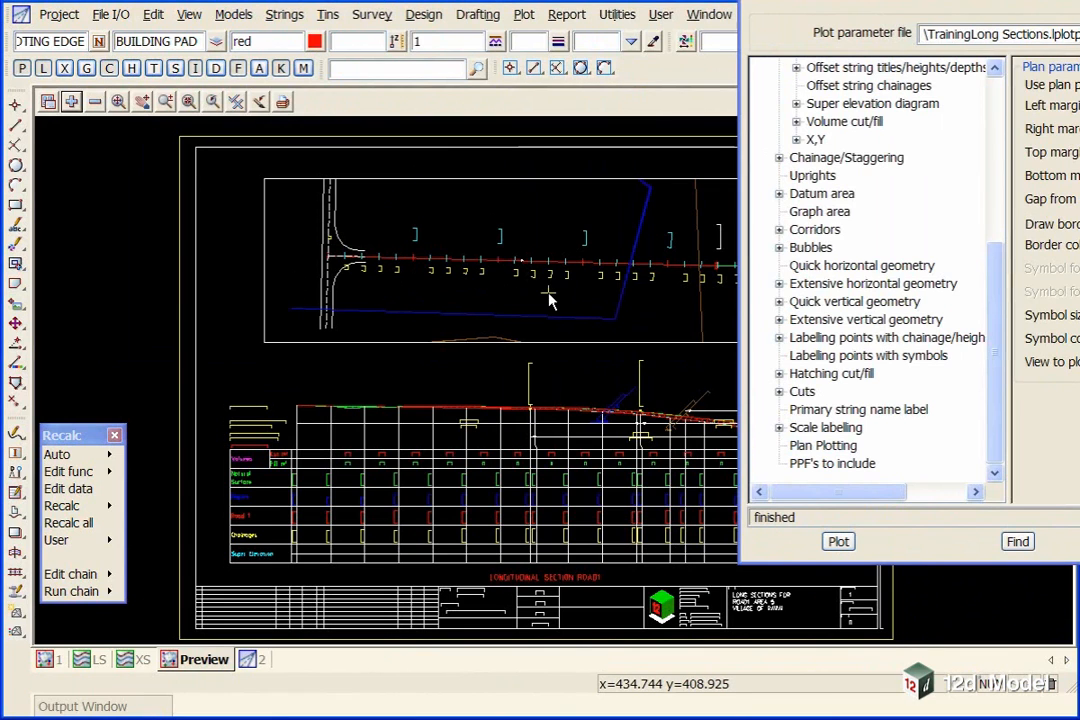
- Inspect the plan strip's chainage labels and the water and sewer pipe crossing labels on the replotted sheet
{"action": "scroll", "coordinate": [550, 299], "scroll_direction": "up", "scroll_amount": 2}
{"action": "scroll", "coordinate": [549, 298], "scroll_direction": "up", "scroll_amount": 1}
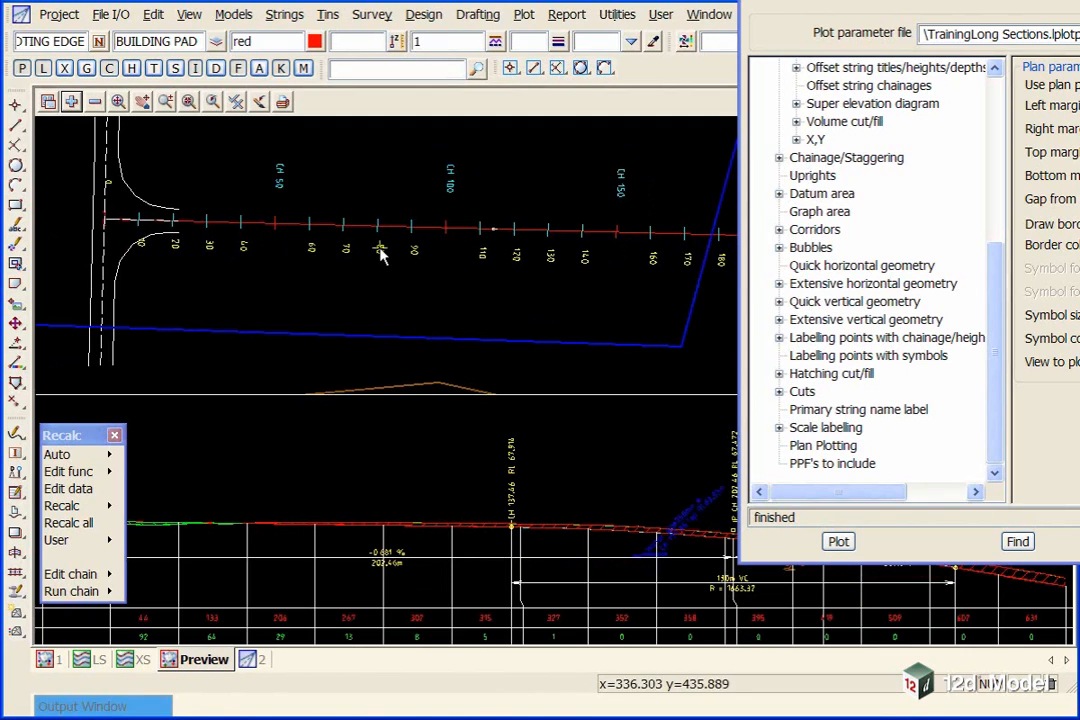
{"action": "scroll", "coordinate": [453, 294], "scroll_direction": "down", "scroll_amount": 1}
{"action": "scroll", "coordinate": [362, 284], "scroll_direction": "down", "scroll_amount": 1}
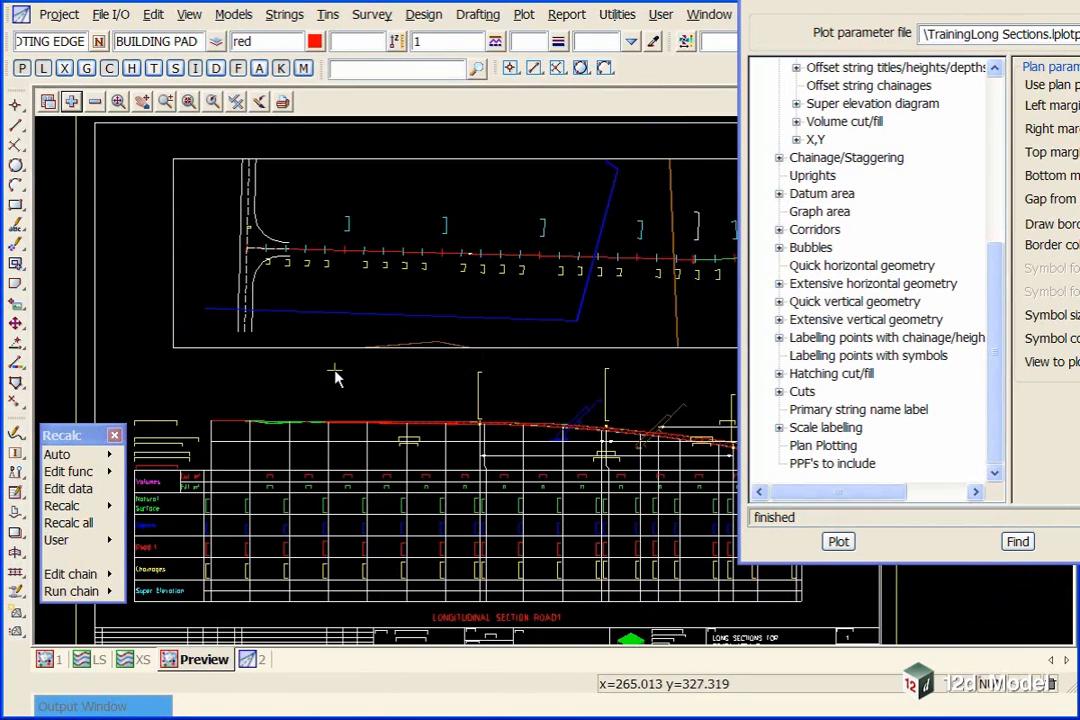
{"action": "scroll", "coordinate": [580, 440], "scroll_direction": "up", "scroll_amount": 5}
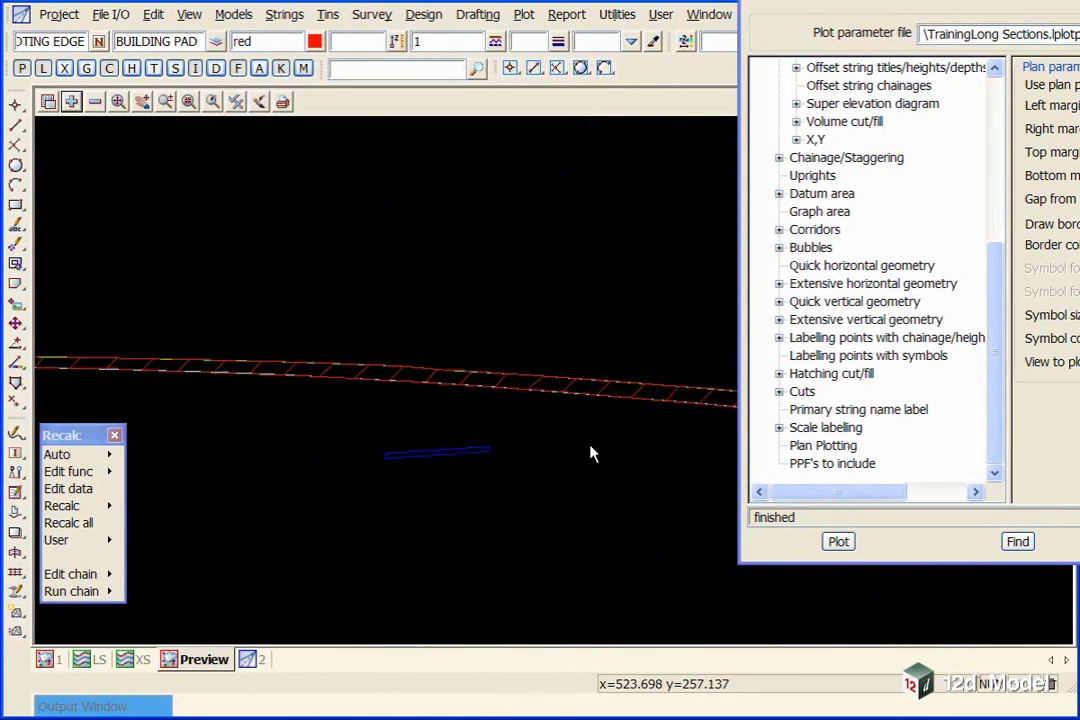
{"action": "scroll", "coordinate": [307, 248], "scroll_direction": "down", "scroll_amount": 1}
{"action": "scroll", "coordinate": [424, 374], "scroll_direction": "up", "scroll_amount": 6}
{"action": "scroll", "coordinate": [273, 299], "scroll_direction": "down", "scroll_amount": 4}
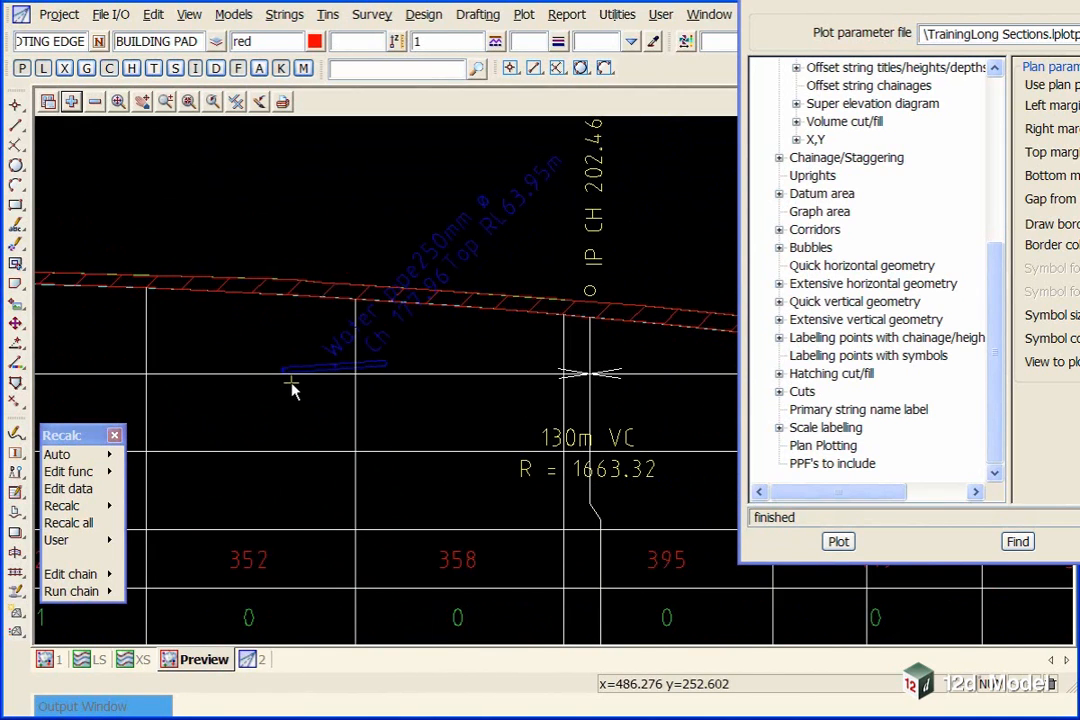
{"action": "scroll", "coordinate": [230, 392], "scroll_direction": "down", "scroll_amount": 2}
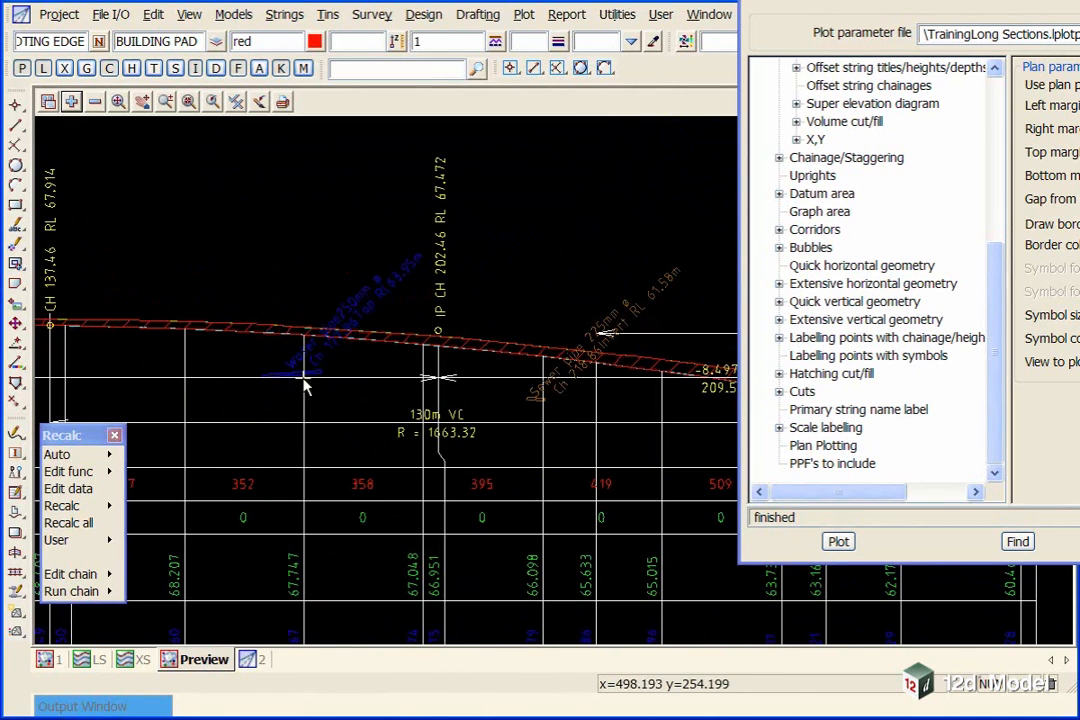
{"action": "scroll", "coordinate": [535, 410], "scroll_direction": "up", "scroll_amount": 2}
{"action": "scroll", "coordinate": [535, 410], "scroll_direction": "down", "scroll_amount": 2}
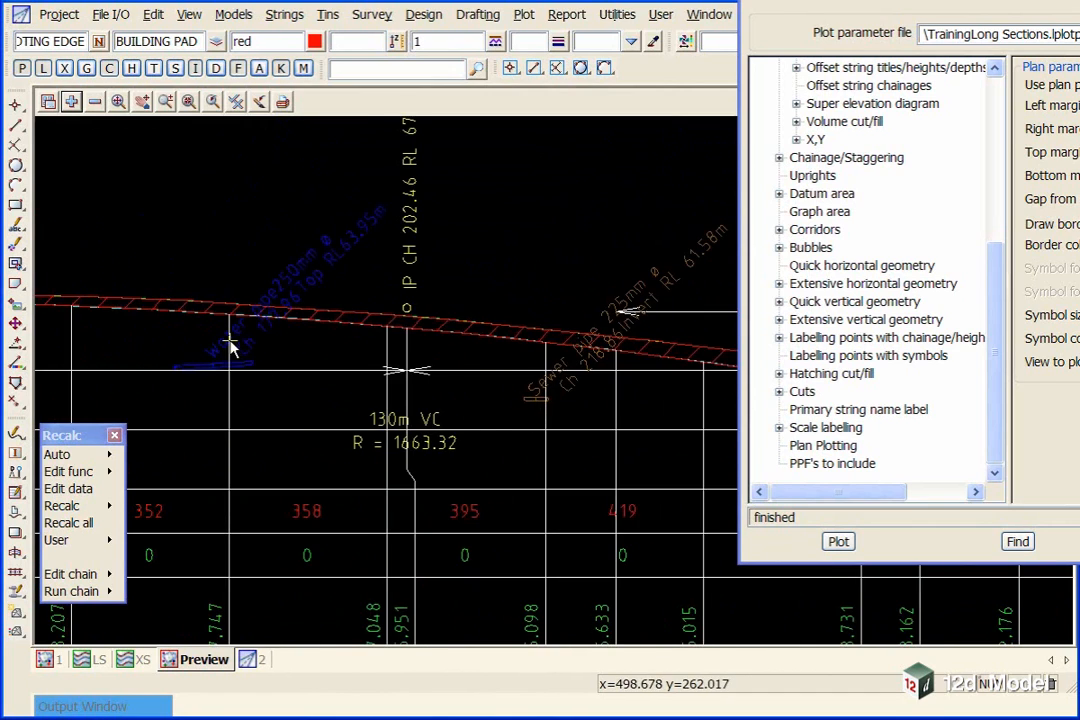
{"action": "scroll", "coordinate": [224, 338], "scroll_direction": "up", "scroll_amount": 2}
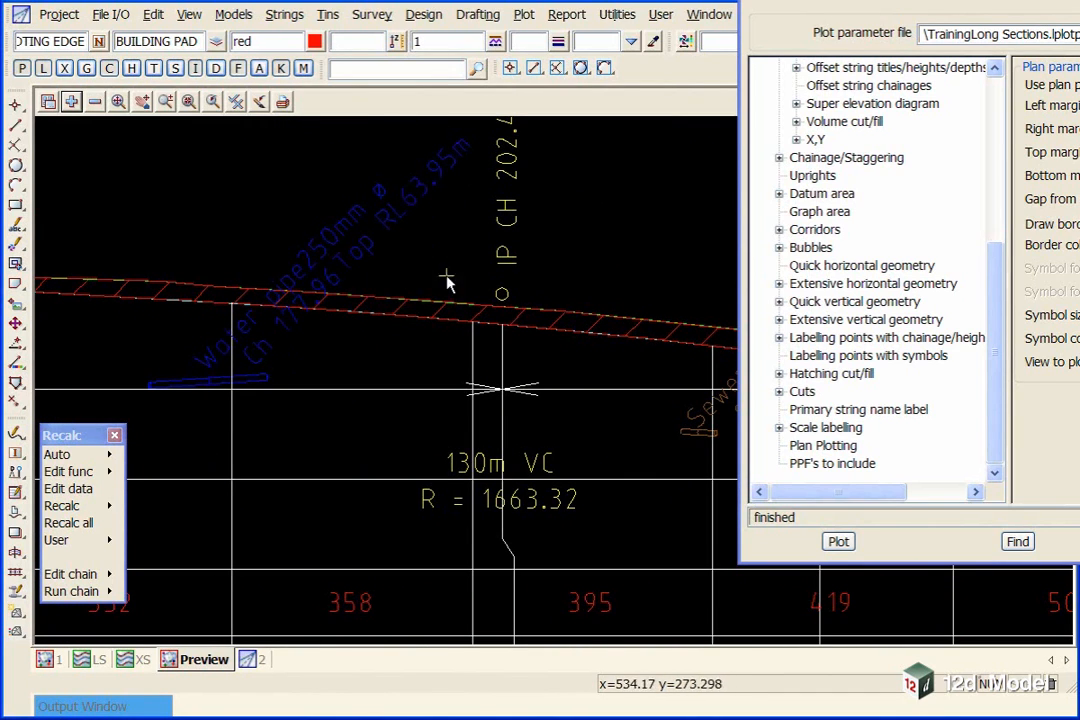
- Examine the Cuts parameters in the plot editor, covering the models, chainage, heights, diameters, labels and symbols
{"action": "left_click_drag", "start_coordinate": [910, 2], "coordinate": [483, 40]}
{"action": "left_click", "coordinate": [353, 439]}
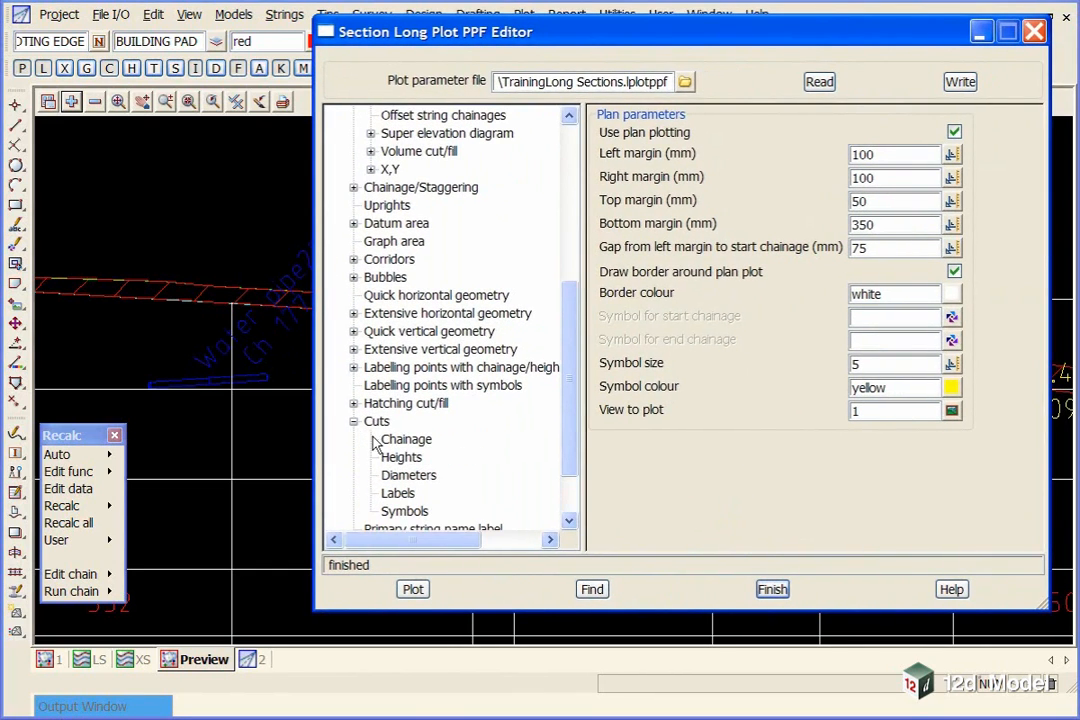
{"action": "left_click", "coordinate": [376, 421]}
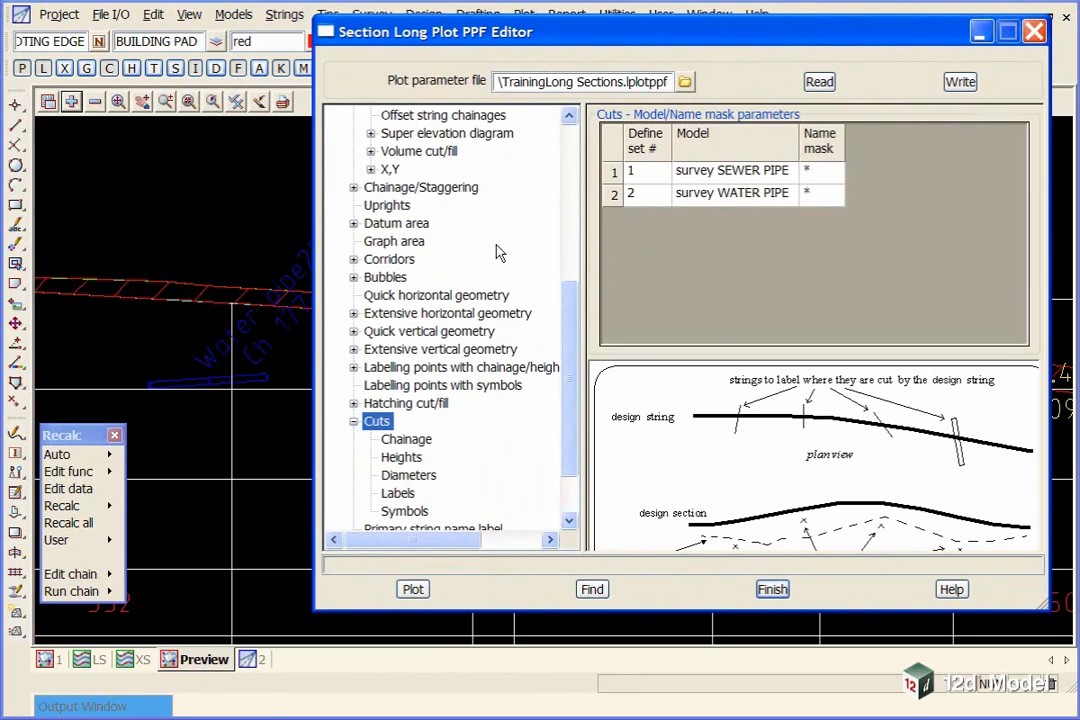
{"action": "left_click", "coordinate": [405, 441]}
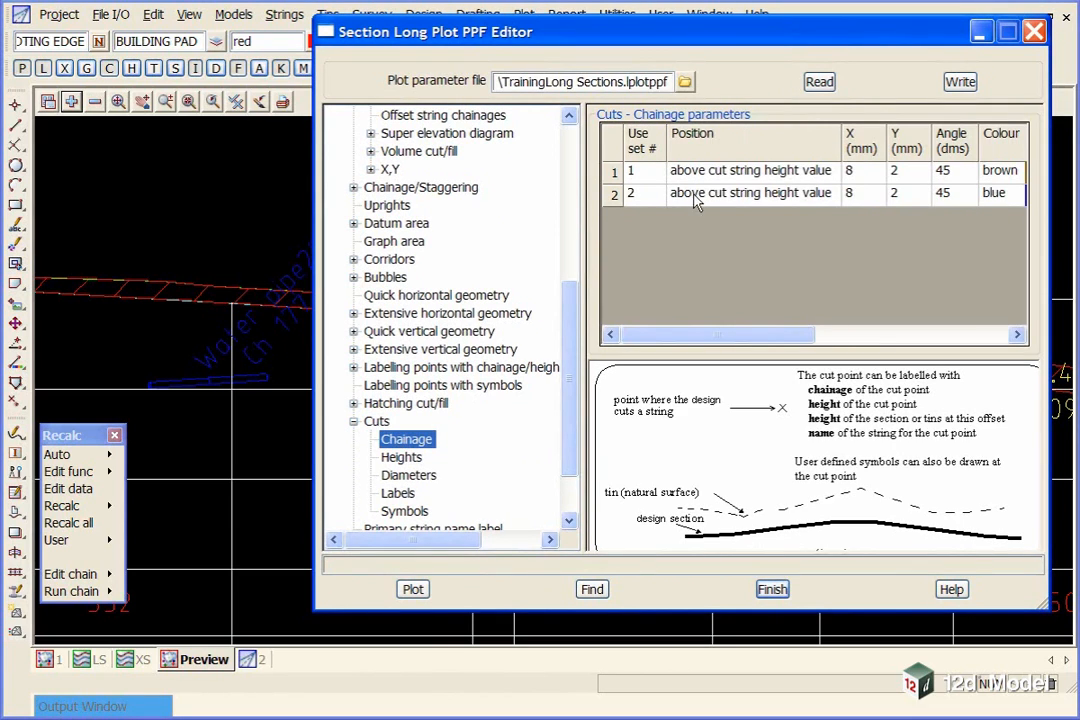
{"action": "left_click", "coordinate": [405, 458]}
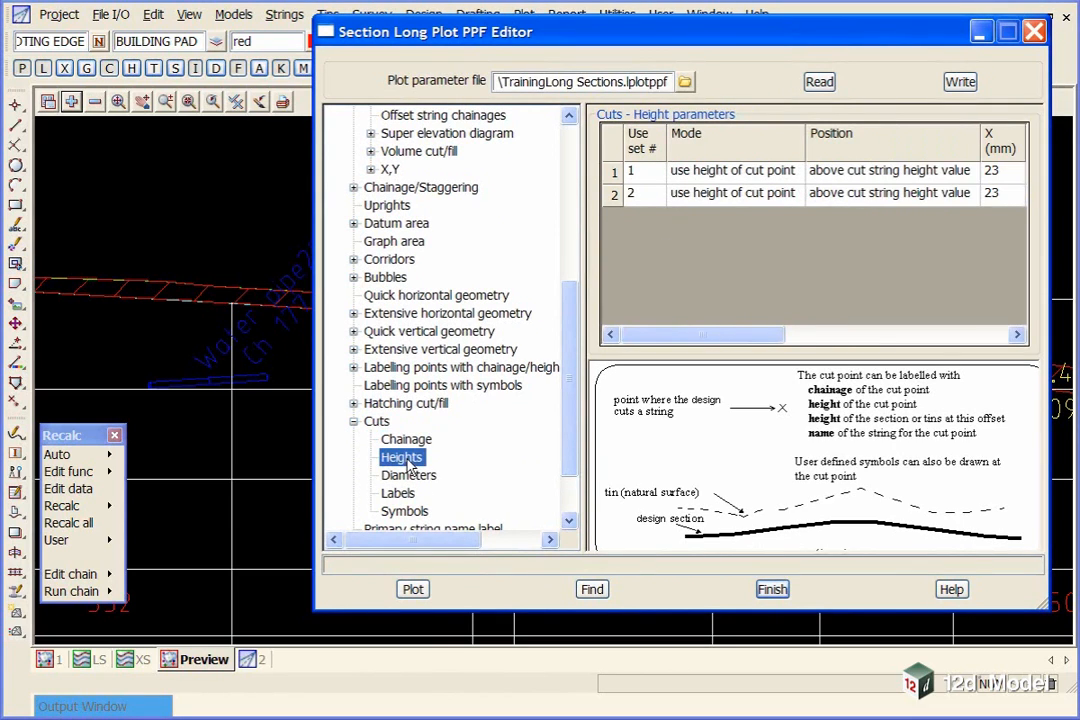
{"action": "left_click", "coordinate": [407, 477]}
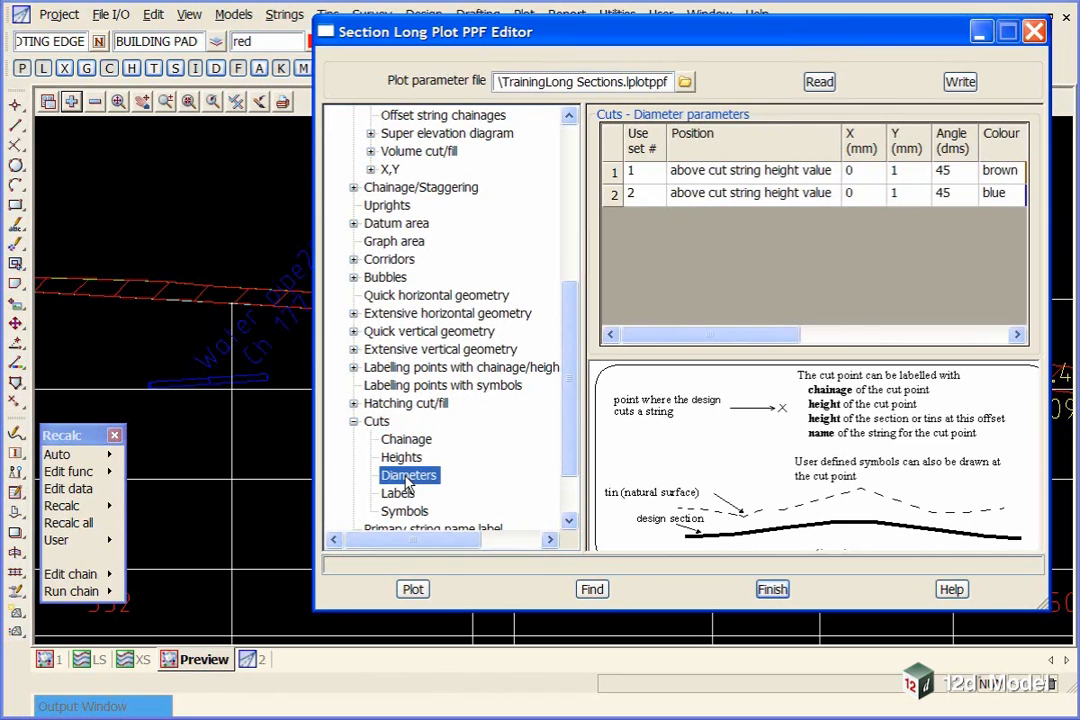
{"action": "left_click", "coordinate": [404, 512]}
{"action": "left_click", "coordinate": [400, 496]}
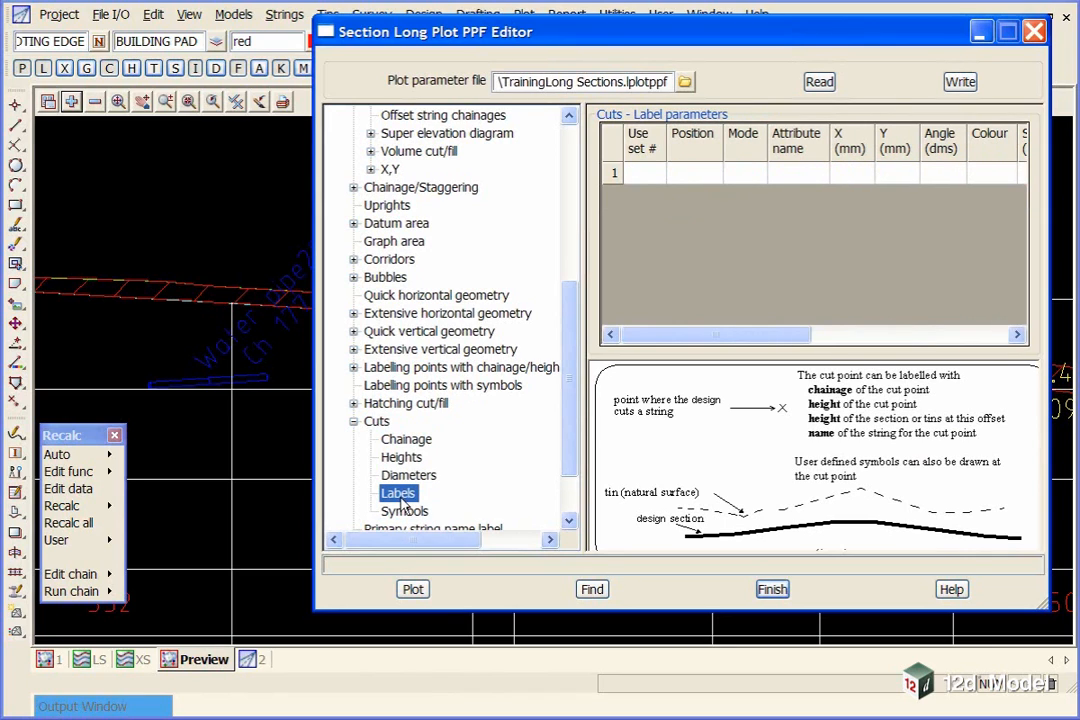
{"action": "left_click", "coordinate": [404, 512]}
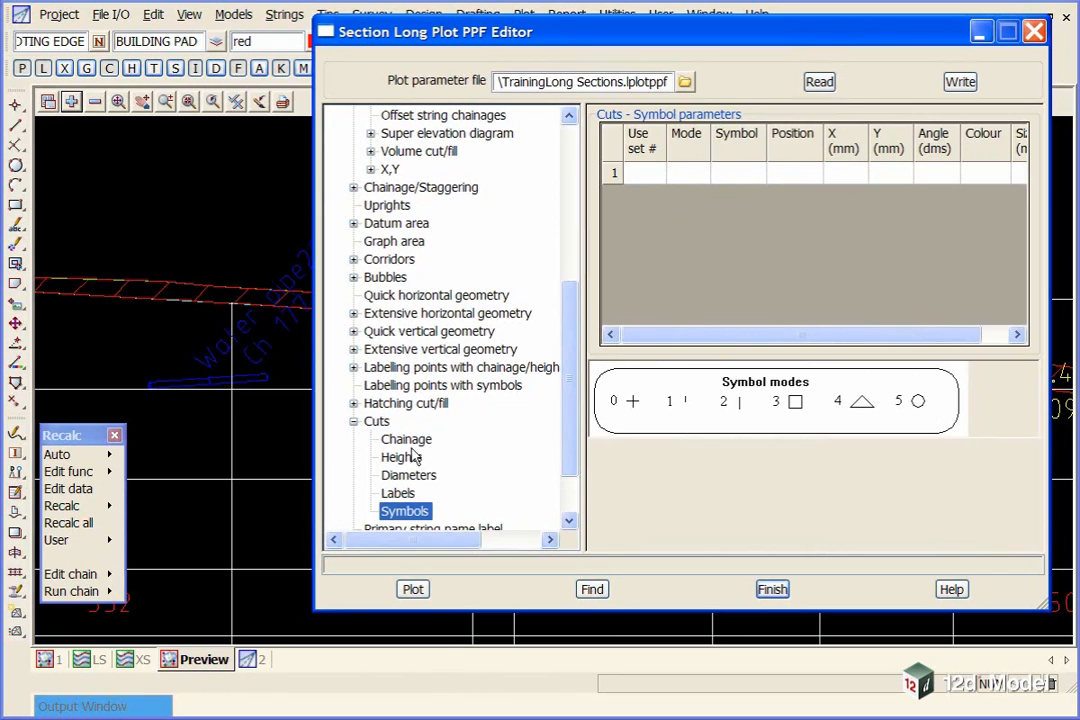
- Check the pipe labels on the sheet against the pre-text, post-text and factor of the Cuts diameter parameters
{"action": "left_click_drag", "start_coordinate": [490, 31], "coordinate": [968, 13]}
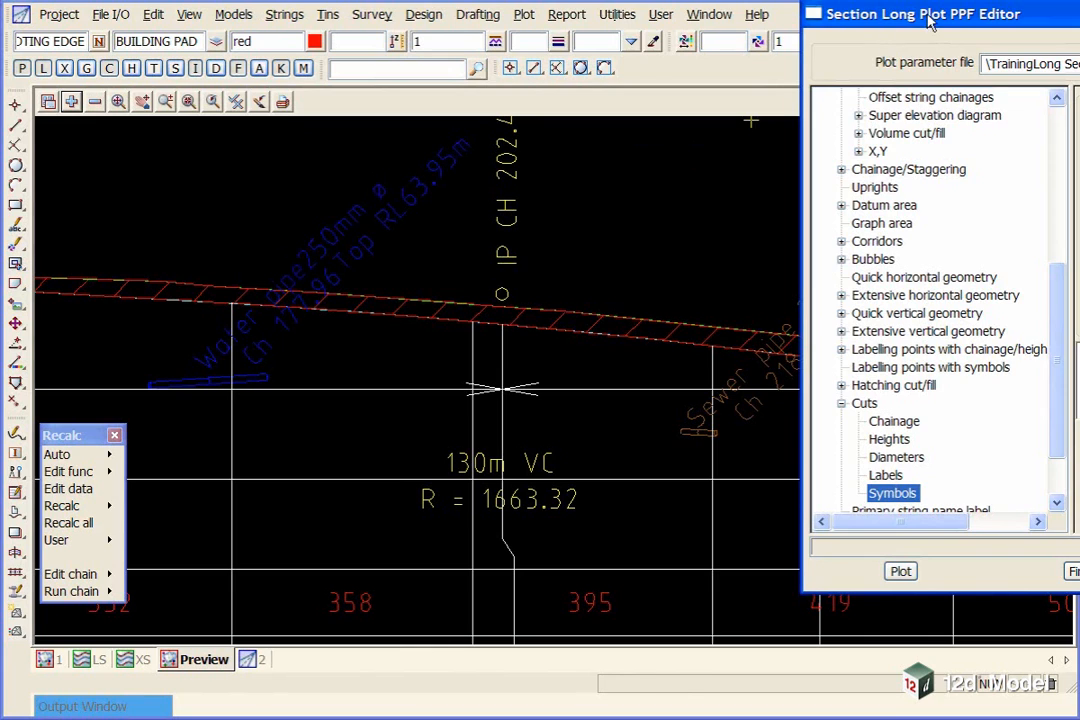
{"action": "left_click_drag", "start_coordinate": [930, 22], "coordinate": [378, 55]}
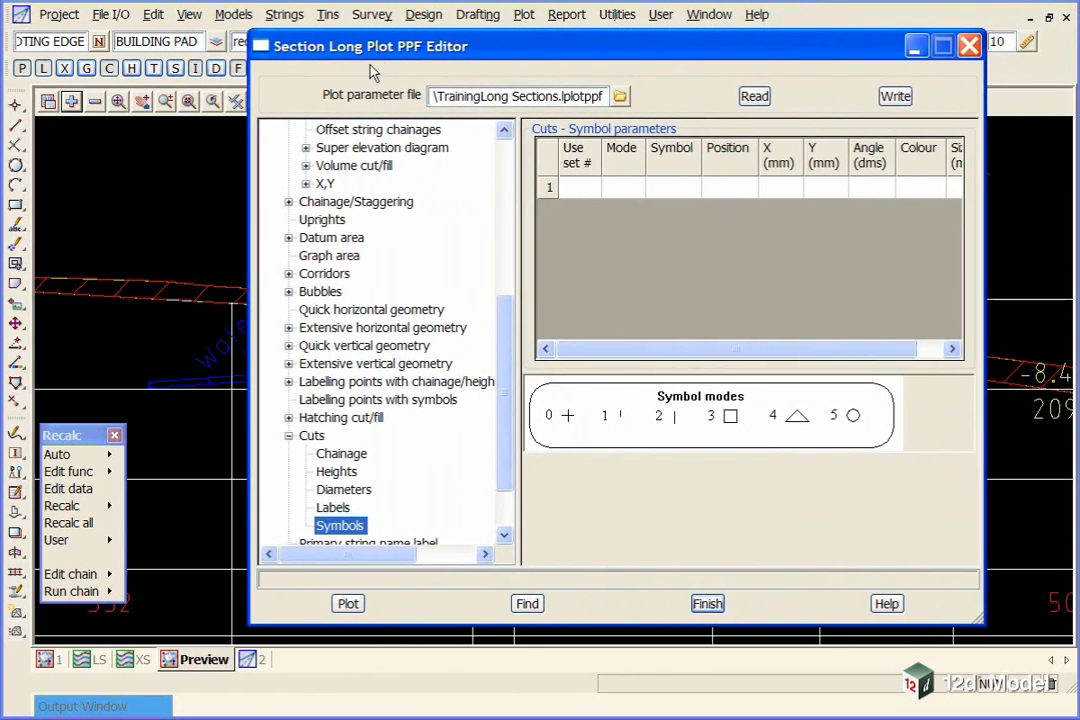
{"action": "left_click", "coordinate": [340, 490]}
{"action": "left_click_drag", "start_coordinate": [632, 350], "coordinate": [815, 350]}
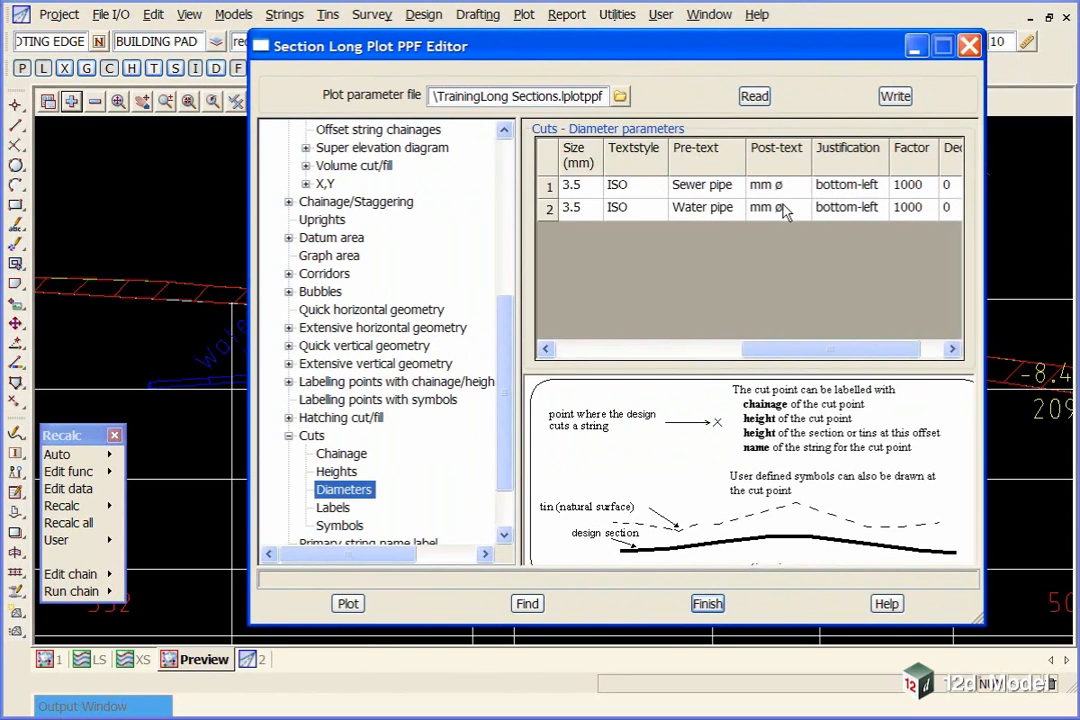
- Replace the preview long section1 model with preview long section2 in the Preview view
{"action": "mouse_move", "coordinate": [565, 46]}
{"action": "left_mouse_down"}
{"action": "mouse_move", "coordinate": [585, 110]}
{"action": "mouse_move", "coordinate": [627, 402]}
{"action": "left_mouse_up"}
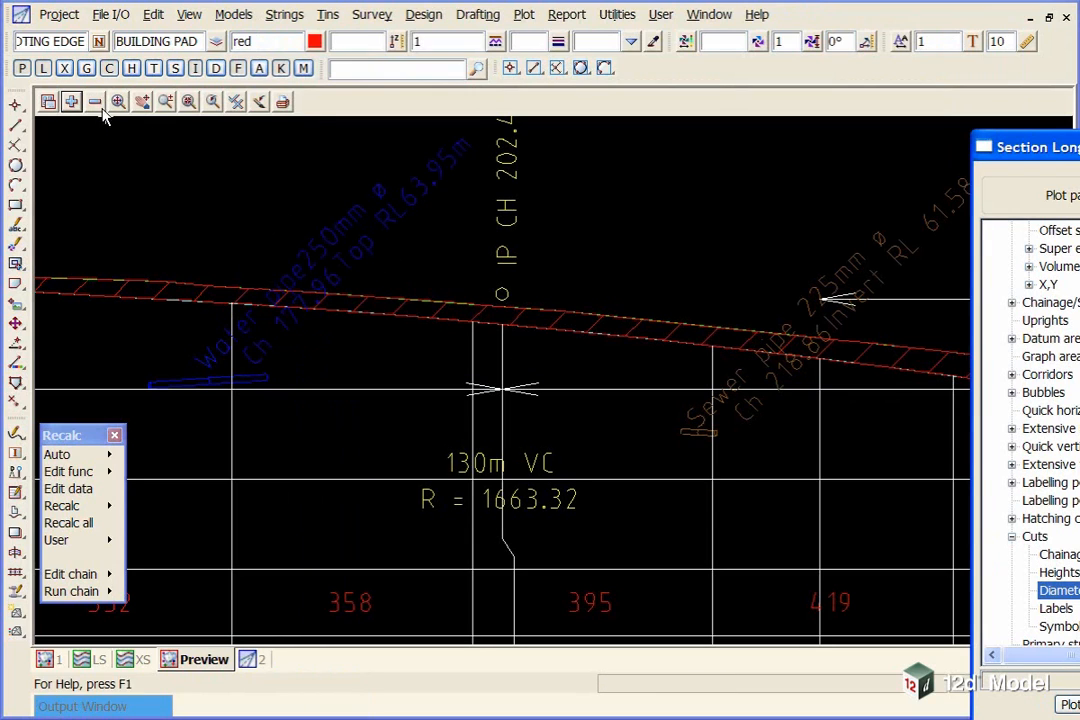
{"action": "left_click", "coordinate": [95, 102]}
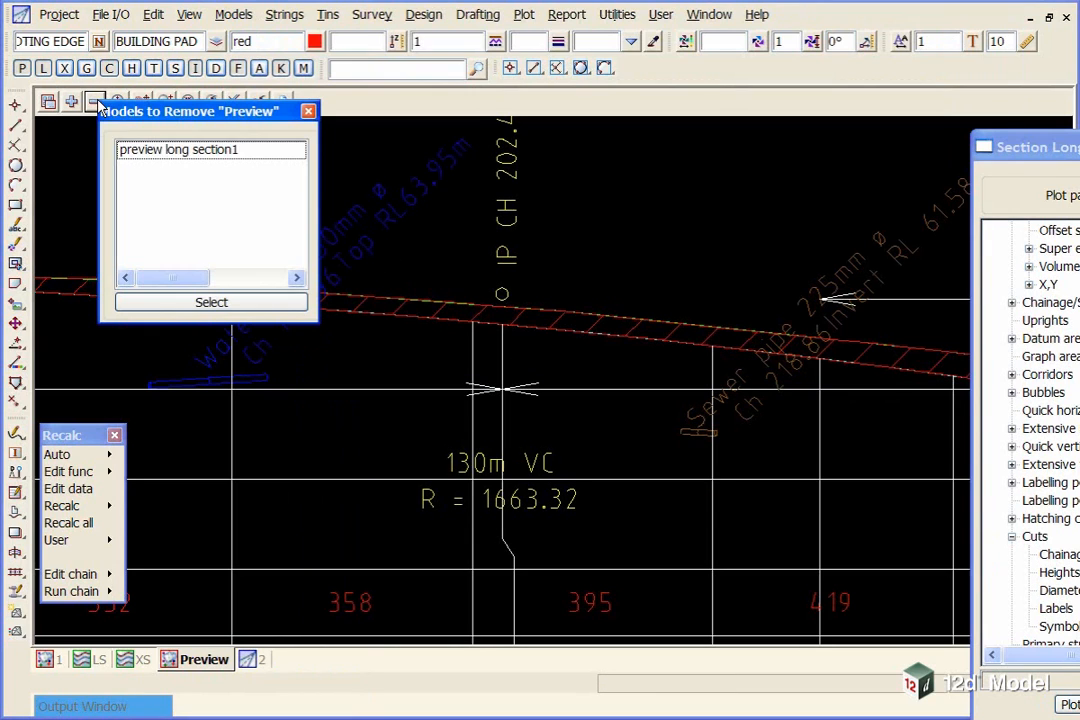
{"action": "left_click", "coordinate": [148, 150]}
{"action": "left_click", "coordinate": [71, 102]}
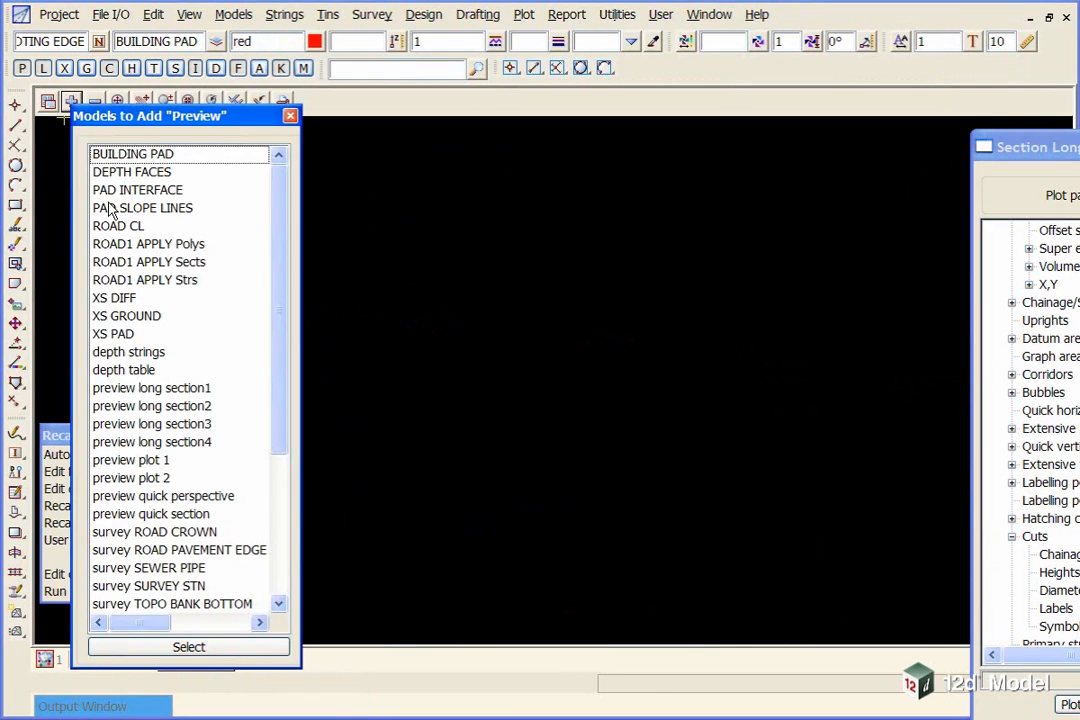
{"action": "left_click", "coordinate": [150, 406]}
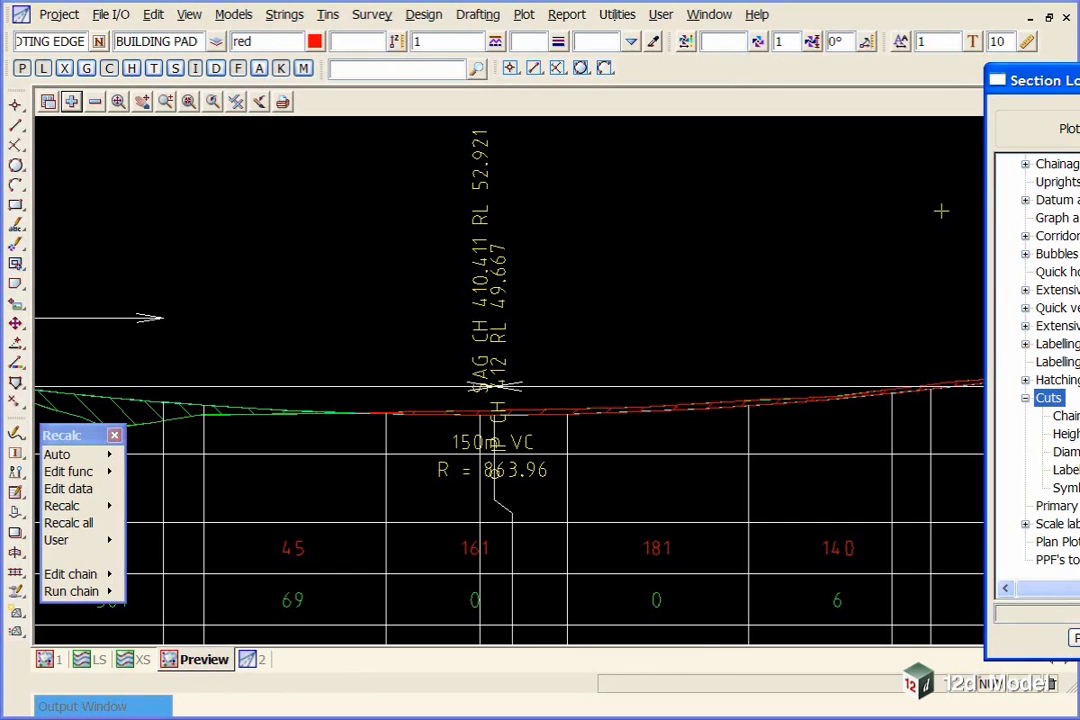
- Examine the label types for labelling points with chainage and height, including the sag entry
{"action": "left_click_drag", "start_coordinate": [1020, 80], "coordinate": [635, 41]}
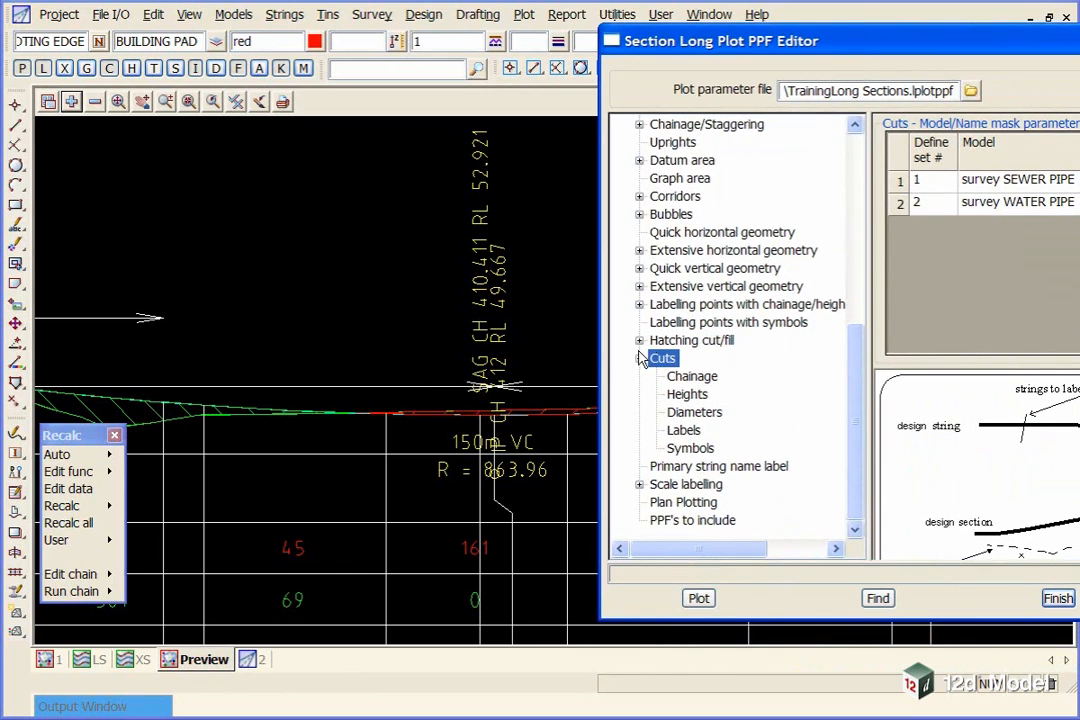
{"action": "left_click", "coordinate": [684, 305]}
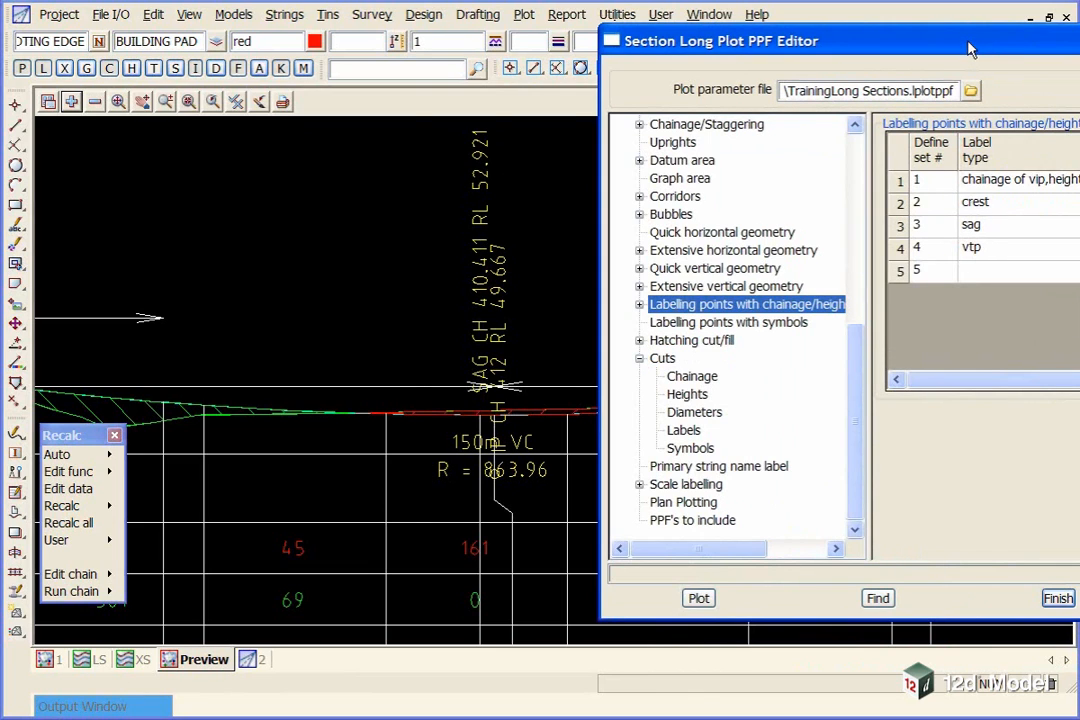
{"action": "left_click_drag", "start_coordinate": [835, 41], "coordinate": [665, 43]}
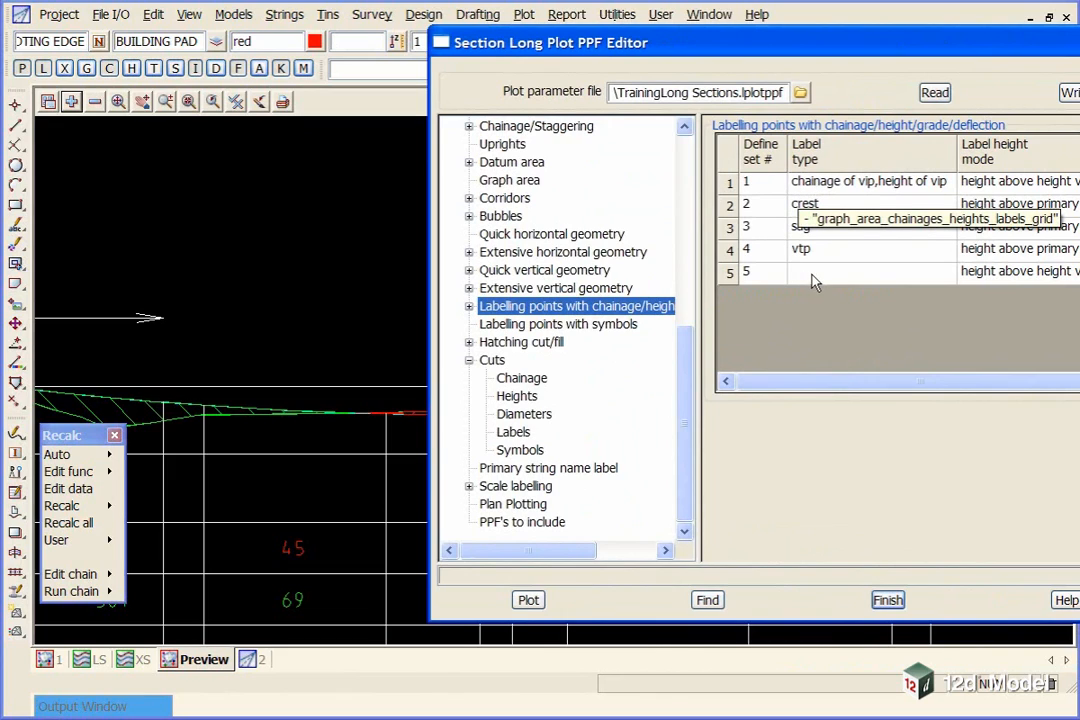
{"action": "left_click", "coordinate": [808, 237]}
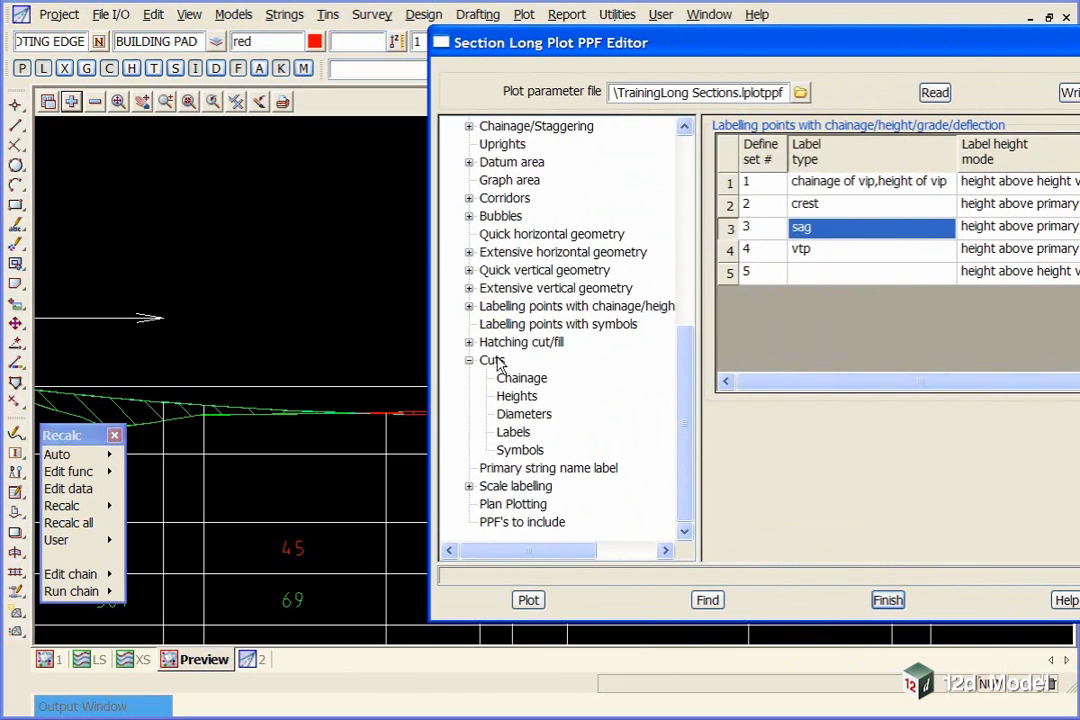
- Examine the label position, label text type and label text parameters for labelling points with chainage and height
{"action": "left_click", "coordinate": [524, 326]}
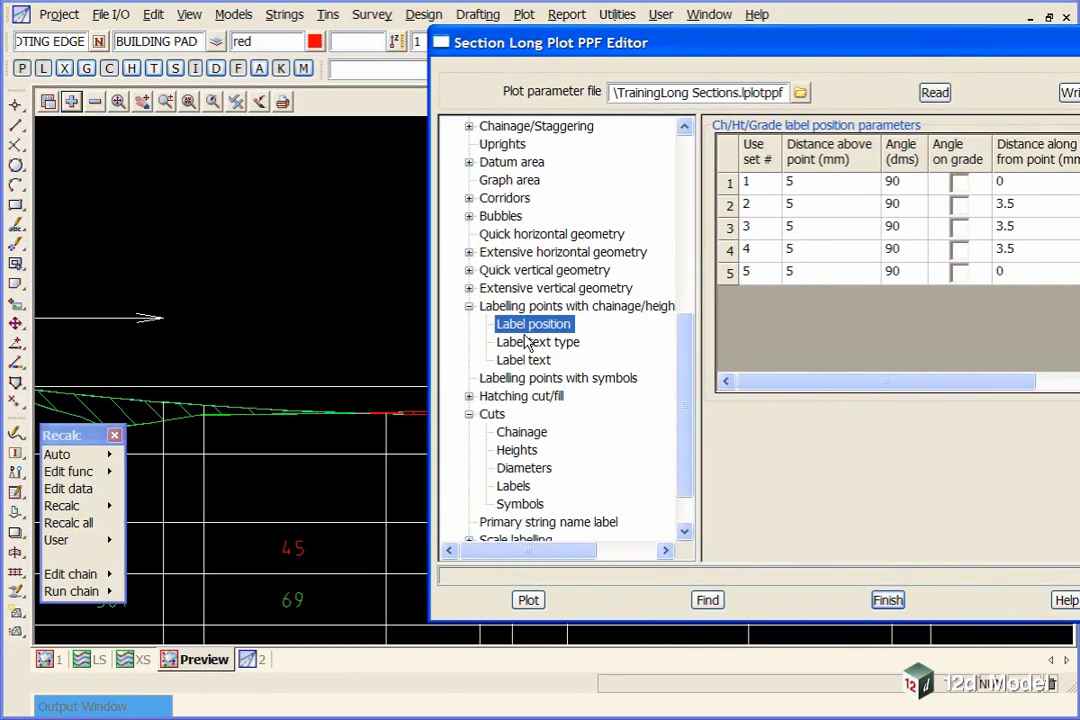
{"action": "left_click", "coordinate": [527, 343]}
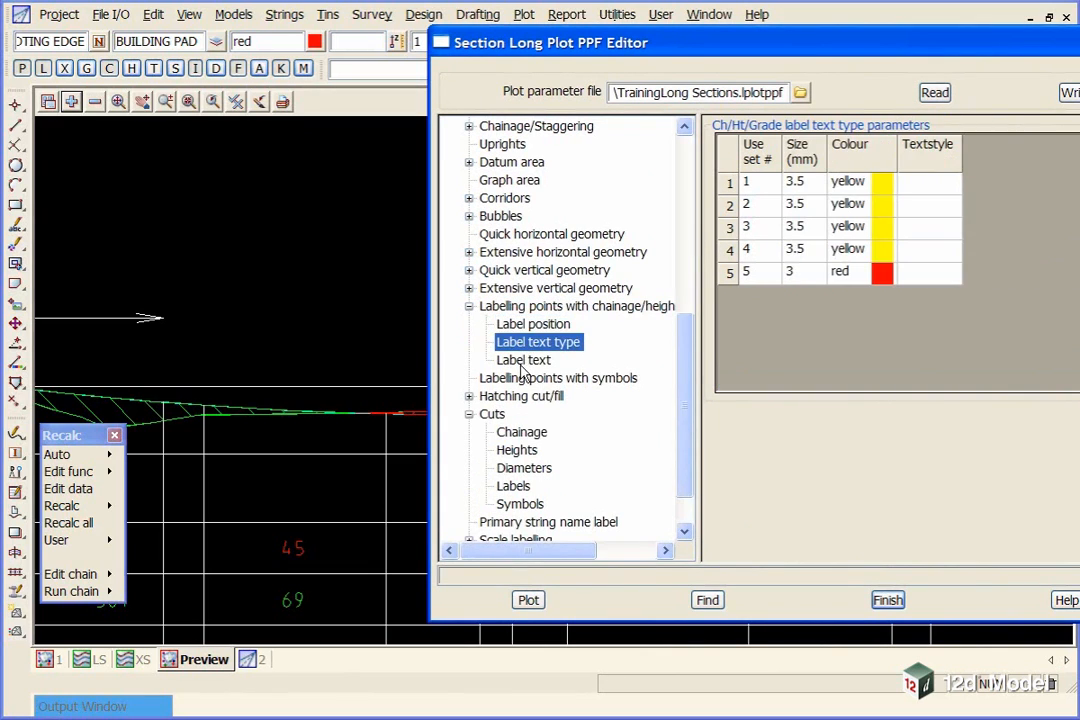
{"action": "left_click", "coordinate": [522, 361]}
{"action": "left_click", "coordinate": [470, 307]}
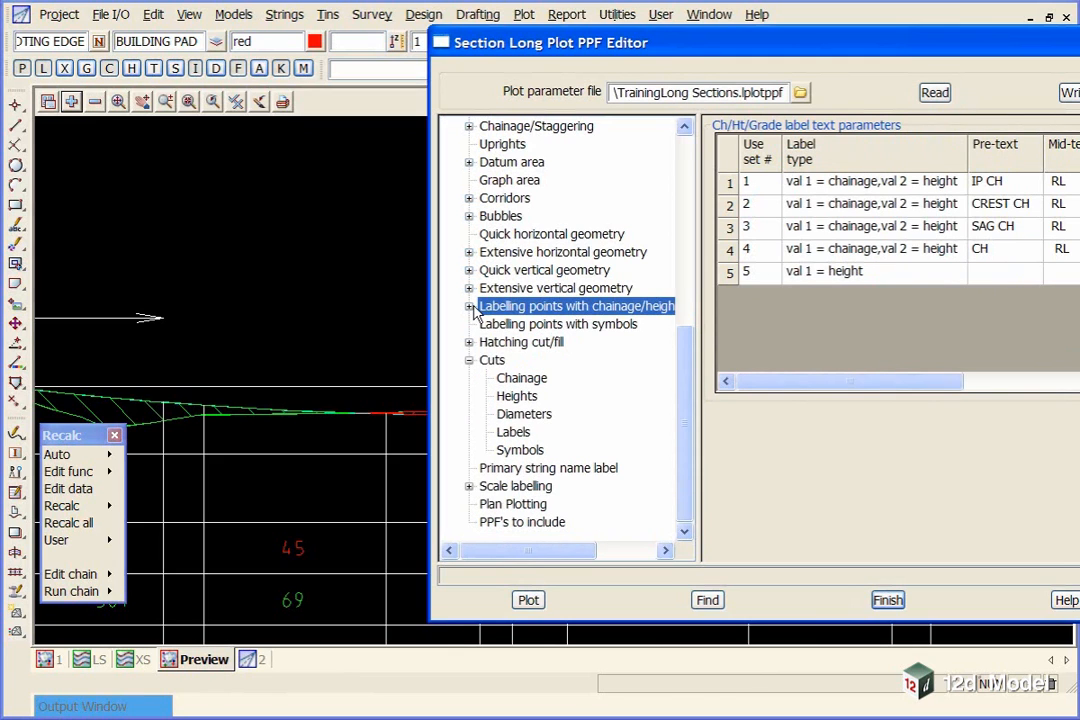
- Check the chainage and RL labels at the vertical geometry points on the plotted long section
{"action": "left_click", "coordinate": [337, 330]}
{"action": "scroll", "coordinate": [337, 332], "scroll_direction": "down", "scroll_amount": 3}
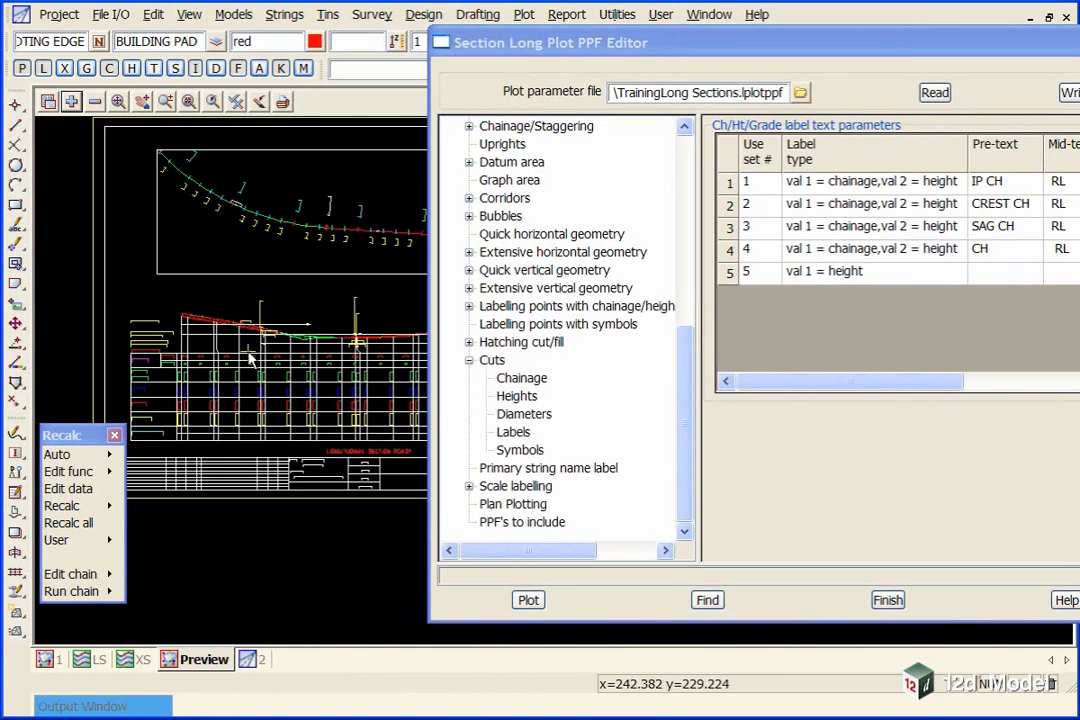
{"action": "scroll", "coordinate": [199, 324], "scroll_direction": "up", "scroll_amount": 7}
{"action": "scroll", "coordinate": [147, 341], "scroll_direction": "down", "scroll_amount": 4}
{"action": "scroll", "coordinate": [152, 343], "scroll_direction": "up", "scroll_amount": 5}
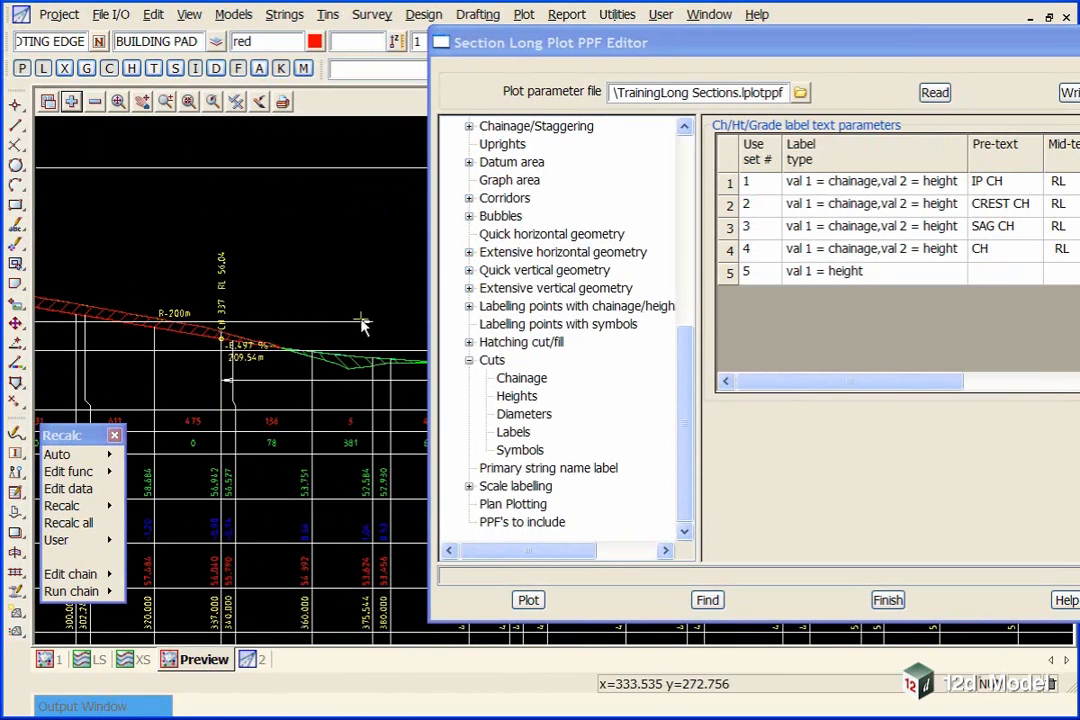
{"action": "scroll", "coordinate": [245, 365], "scroll_direction": "up", "scroll_amount": 4}
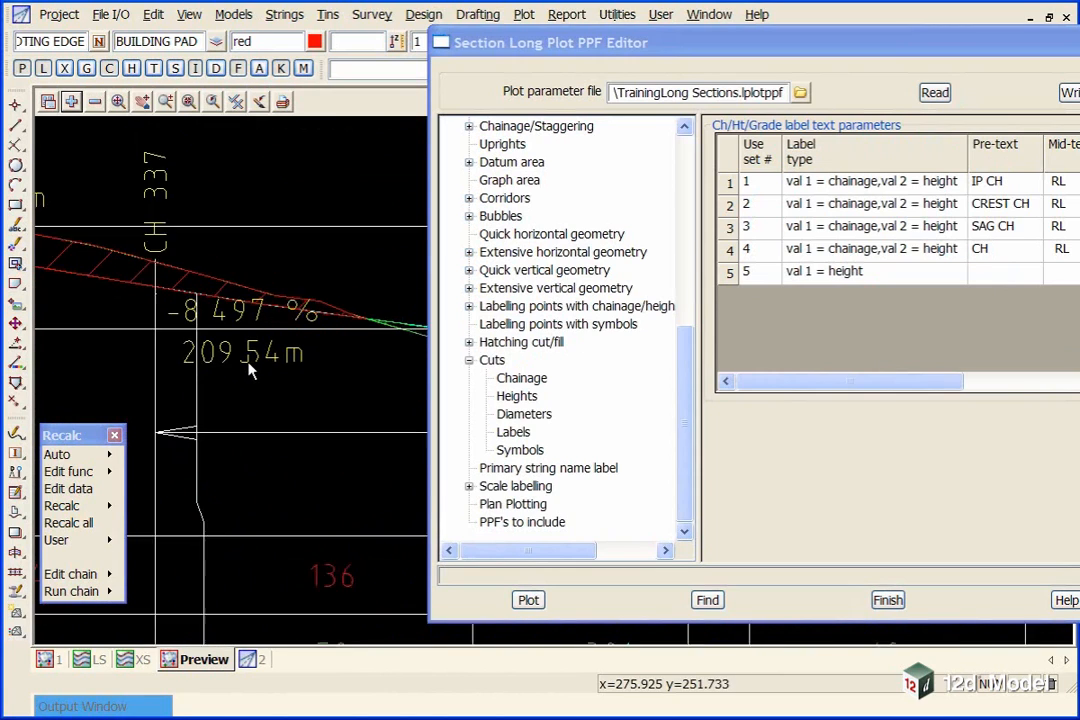
{"action": "scroll", "coordinate": [248, 363], "scroll_direction": "down", "scroll_amount": 1}
{"action": "scroll", "coordinate": [197, 349], "scroll_direction": "down", "scroll_amount": 1}
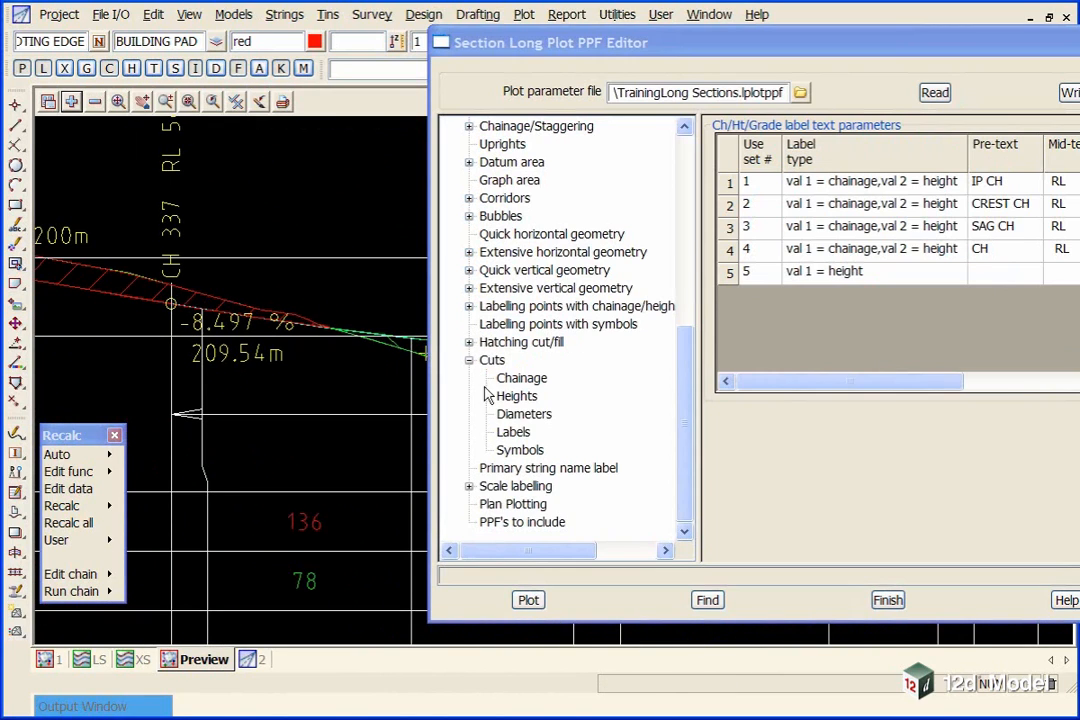
- Examine the extensive vertical and horizontal geometry parameters against the grade and radius labels on the sheet
{"action": "left_click", "coordinate": [495, 290]}
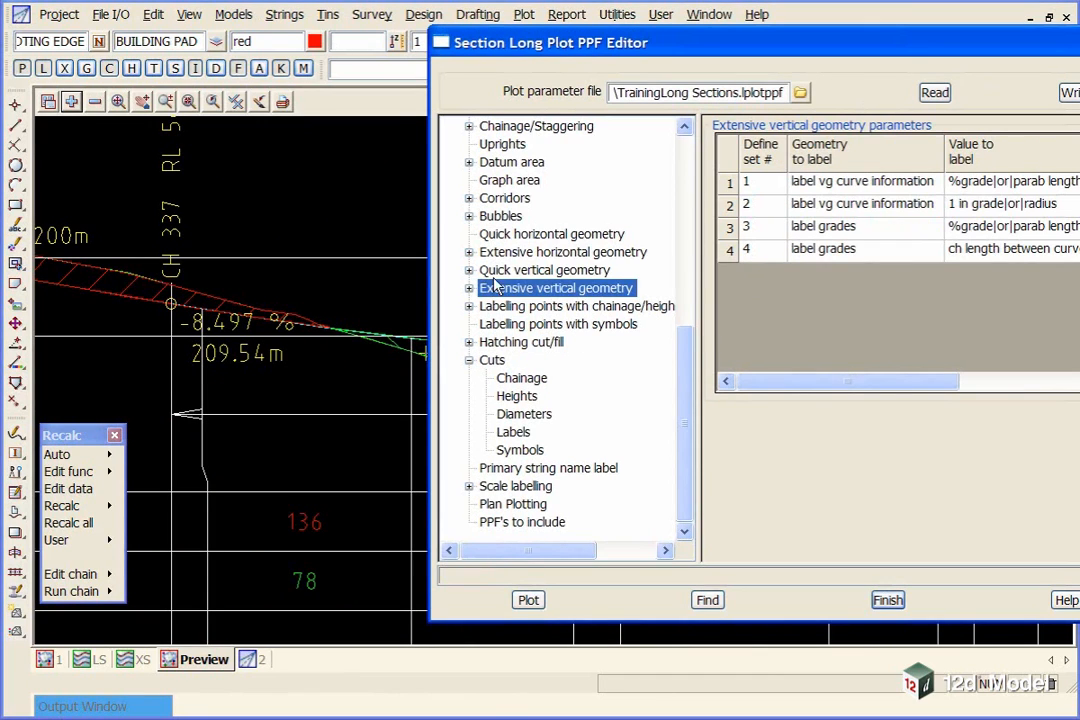
{"action": "left_click", "coordinate": [505, 258]}
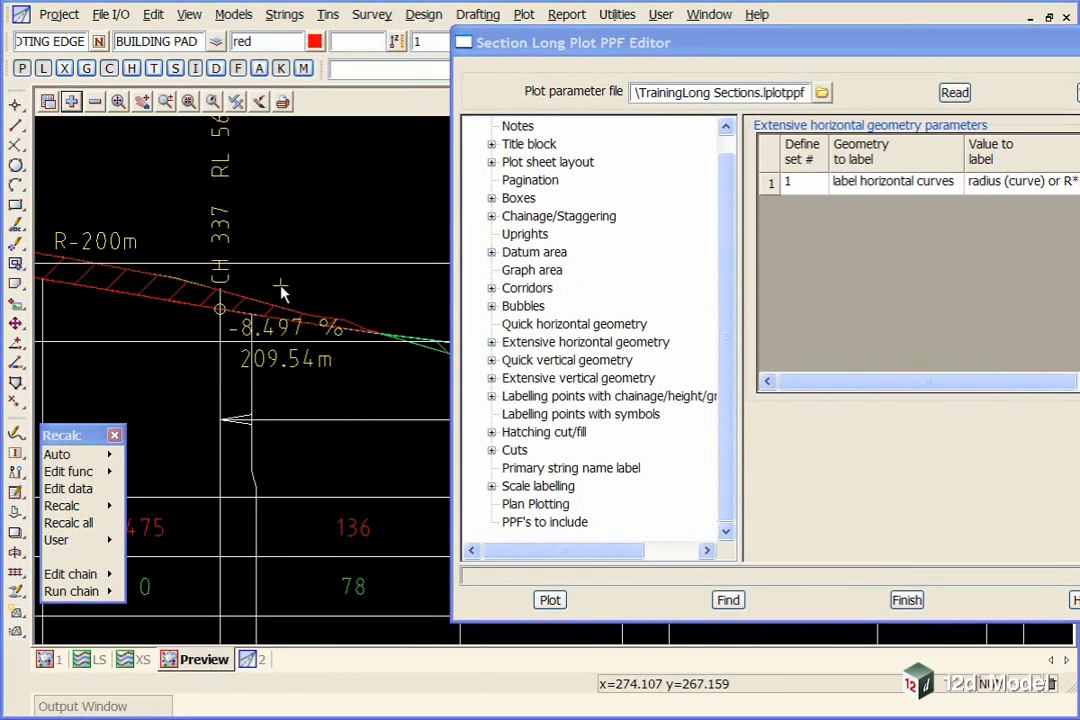
{"action": "scroll", "coordinate": [155, 325], "scroll_direction": "down", "scroll_amount": 2}
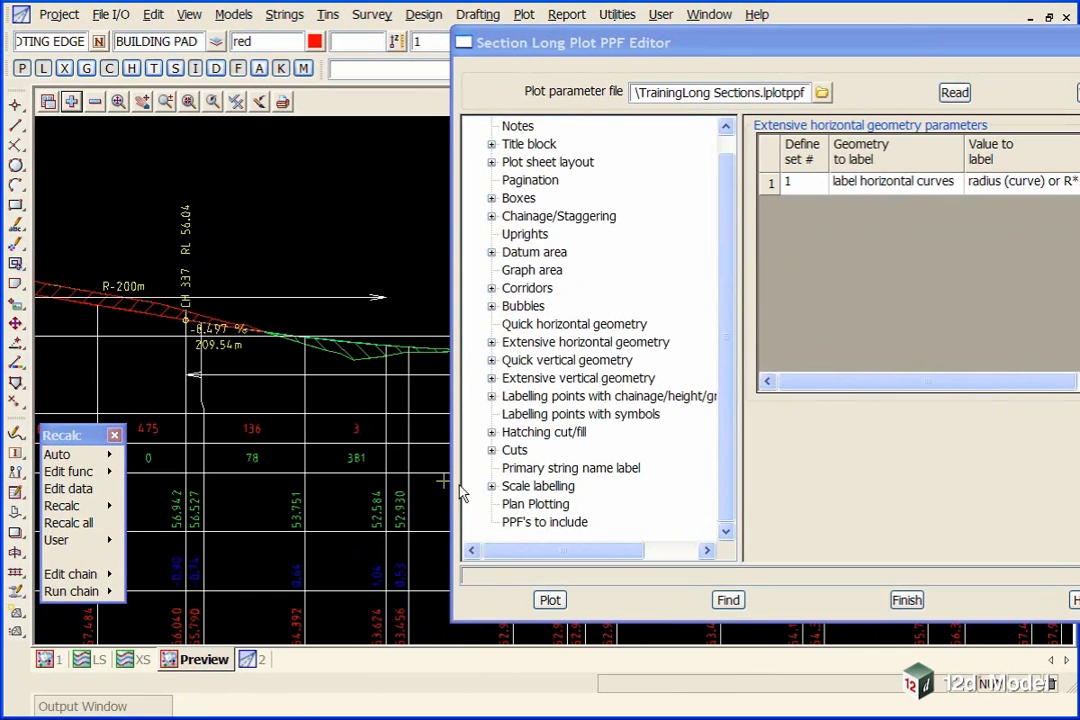
- Examine the Hatching cut/fill tins and the separation, angle and colour parameters for cut and fill
{"action": "left_click", "coordinate": [543, 432]}
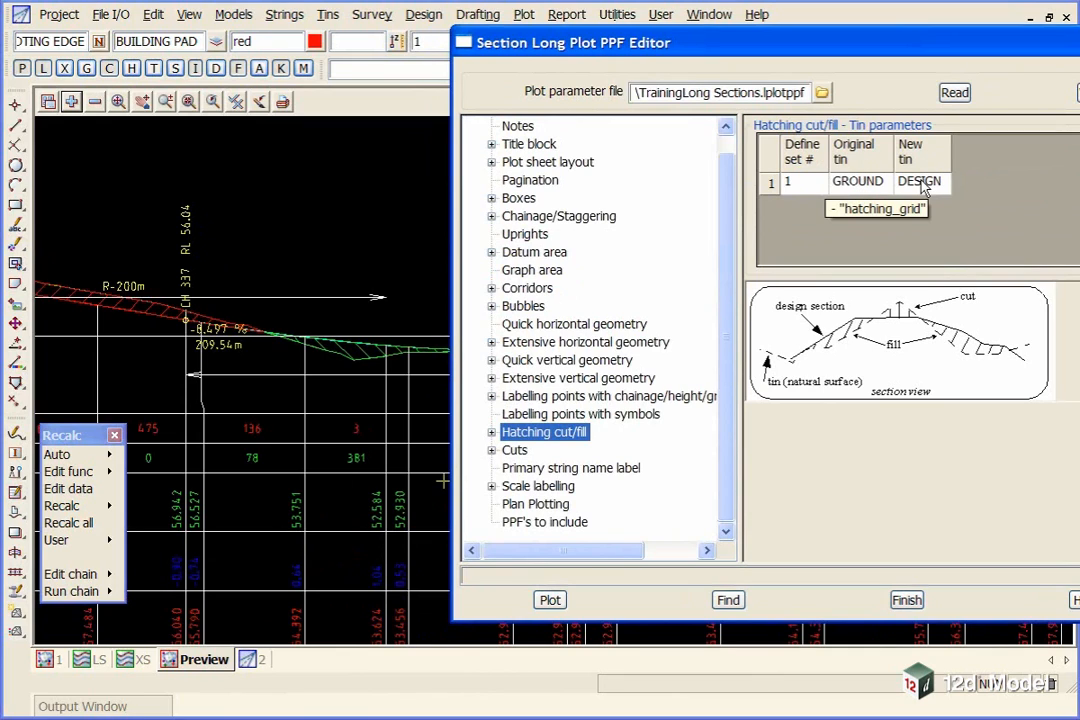
{"action": "left_click", "coordinate": [491, 433]}
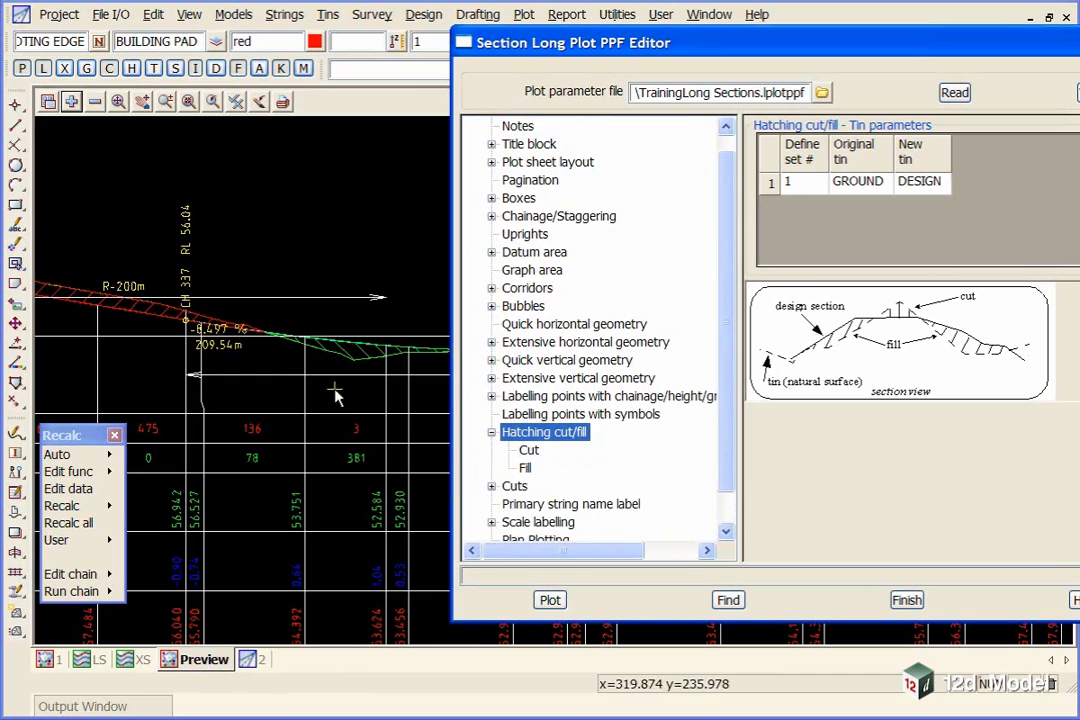
{"action": "left_click", "coordinate": [529, 453]}
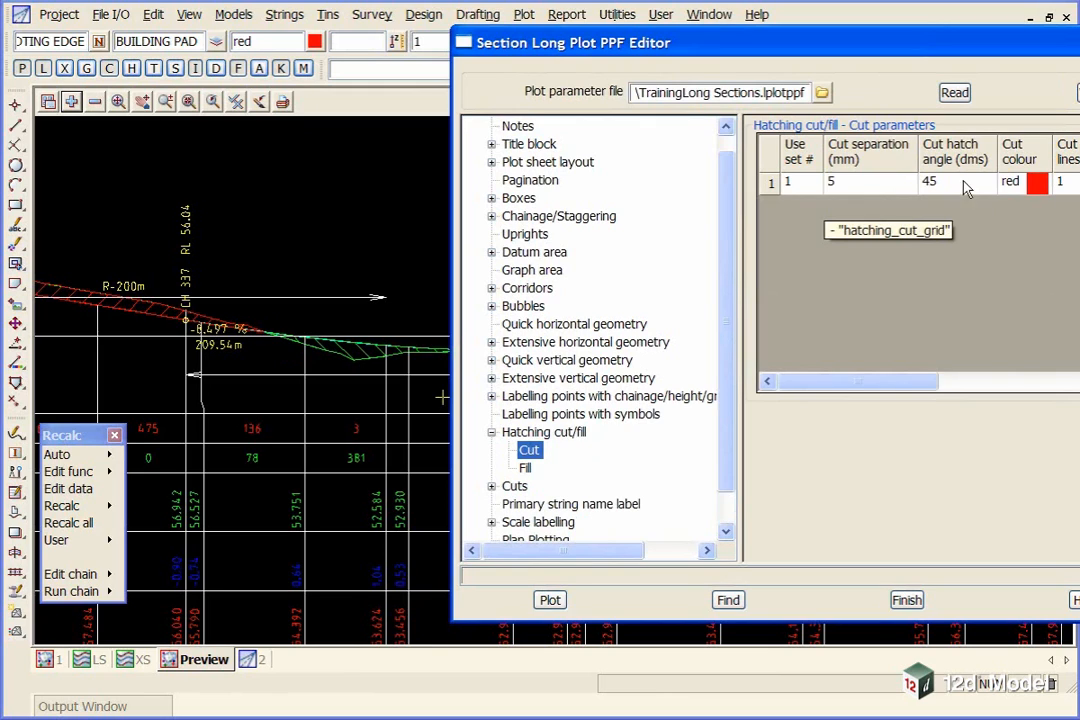
{"action": "mouse_move", "coordinate": [856, 381]}
{"action": "left_mouse_down"}
{"action": "mouse_move", "coordinate": [899, 381]}
{"action": "mouse_move", "coordinate": [850, 388]}
{"action": "left_mouse_up"}
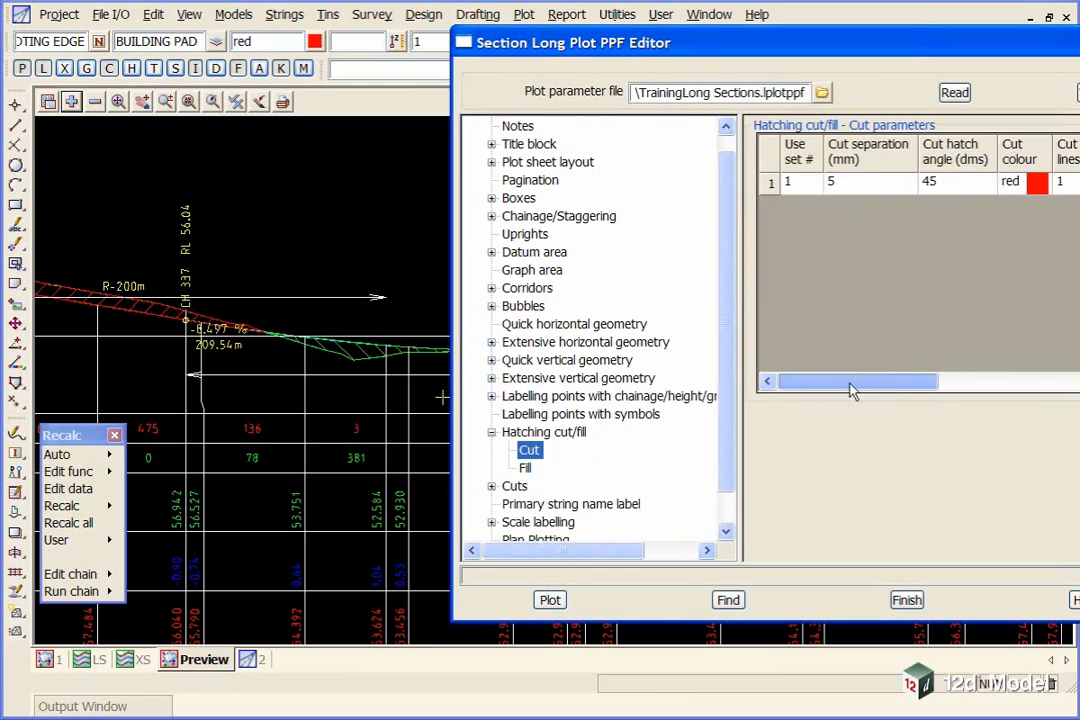
{"action": "left_click", "coordinate": [527, 468]}
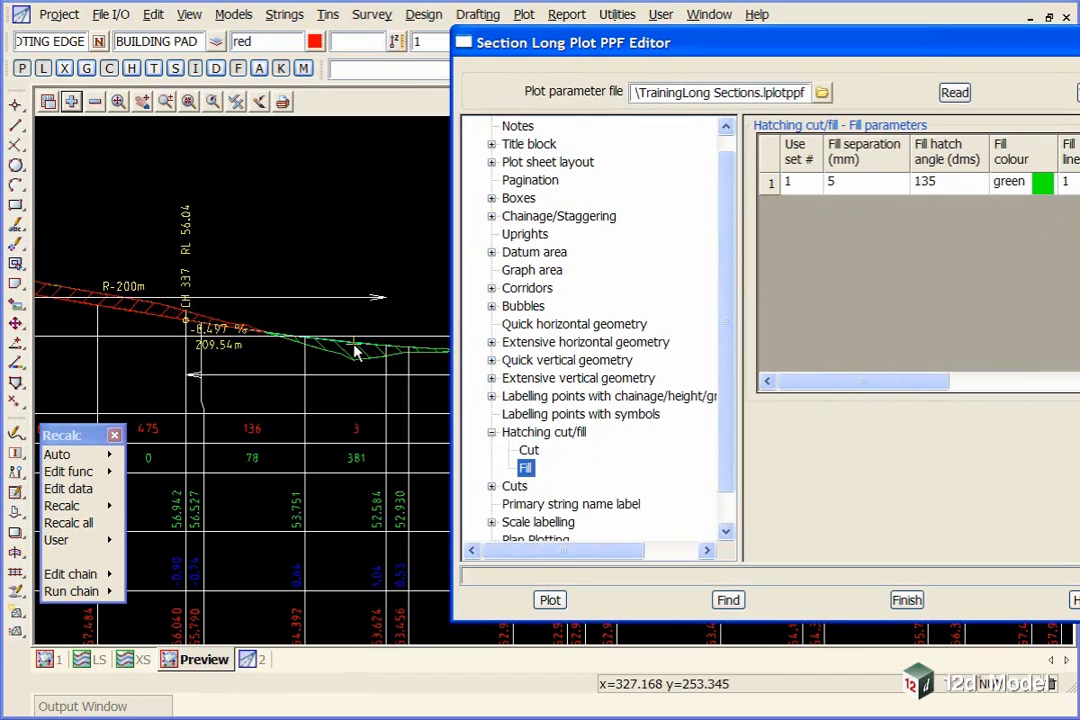
- Examine the Volume cut/fill box parameters, including the report file, against the Volumes row on the sheet
{"action": "scroll", "coordinate": [400, 345], "scroll_direction": "down", "scroll_amount": 4}
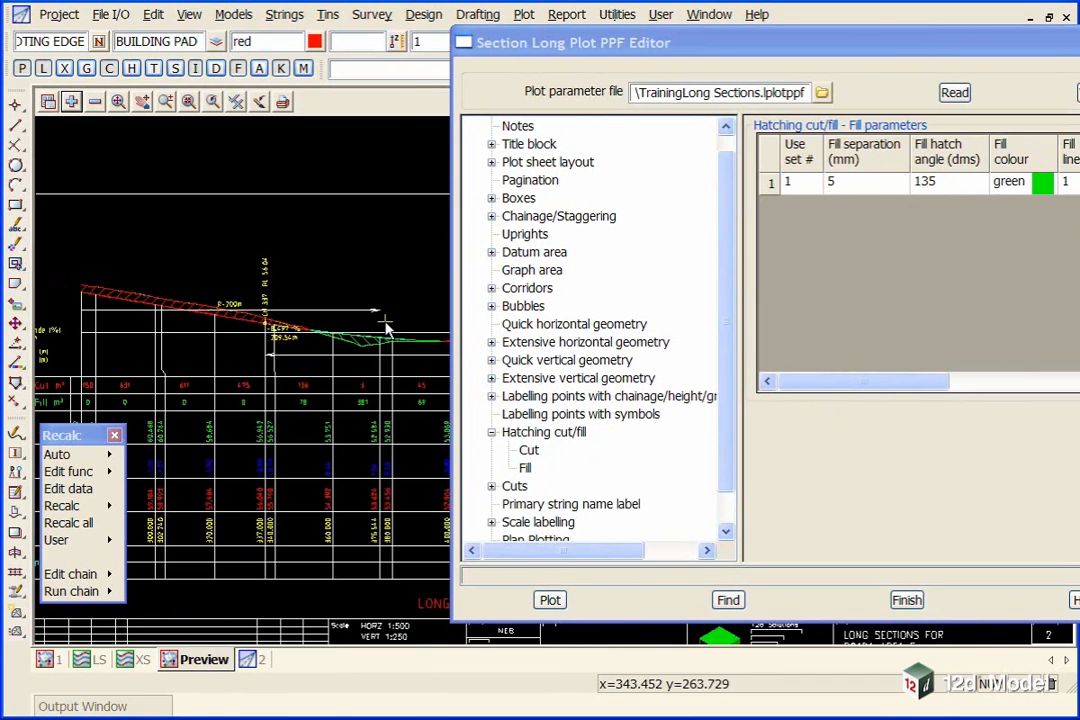
{"action": "scroll", "coordinate": [192, 390], "scroll_direction": "up", "scroll_amount": 5}
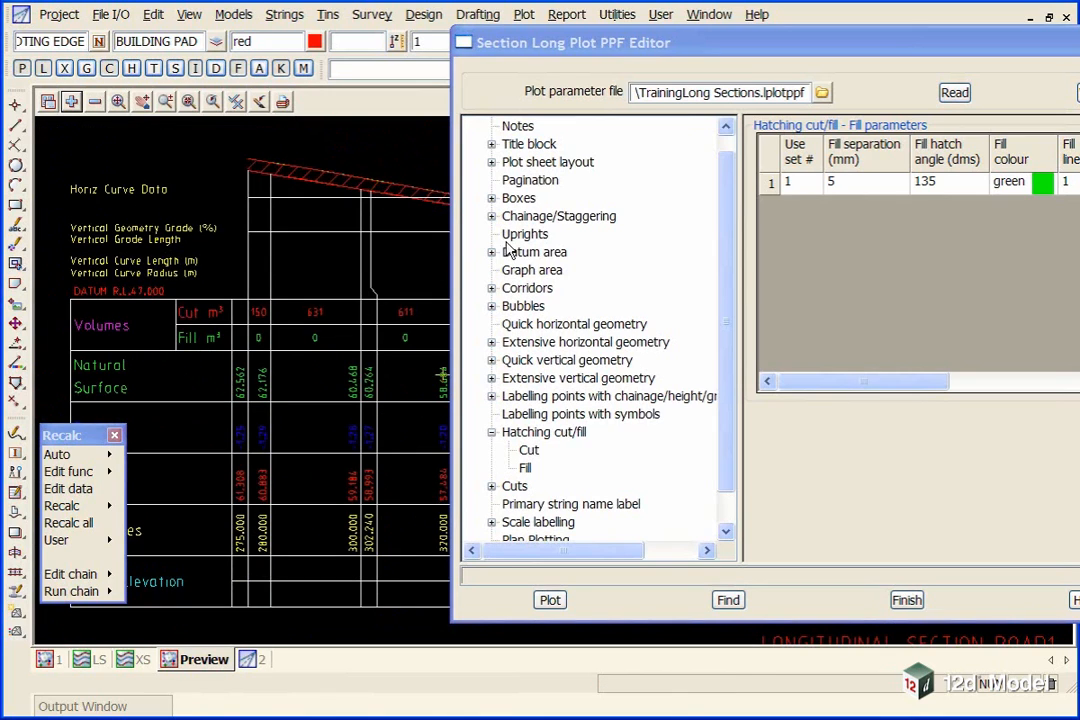
{"action": "left_click", "coordinate": [492, 199]}
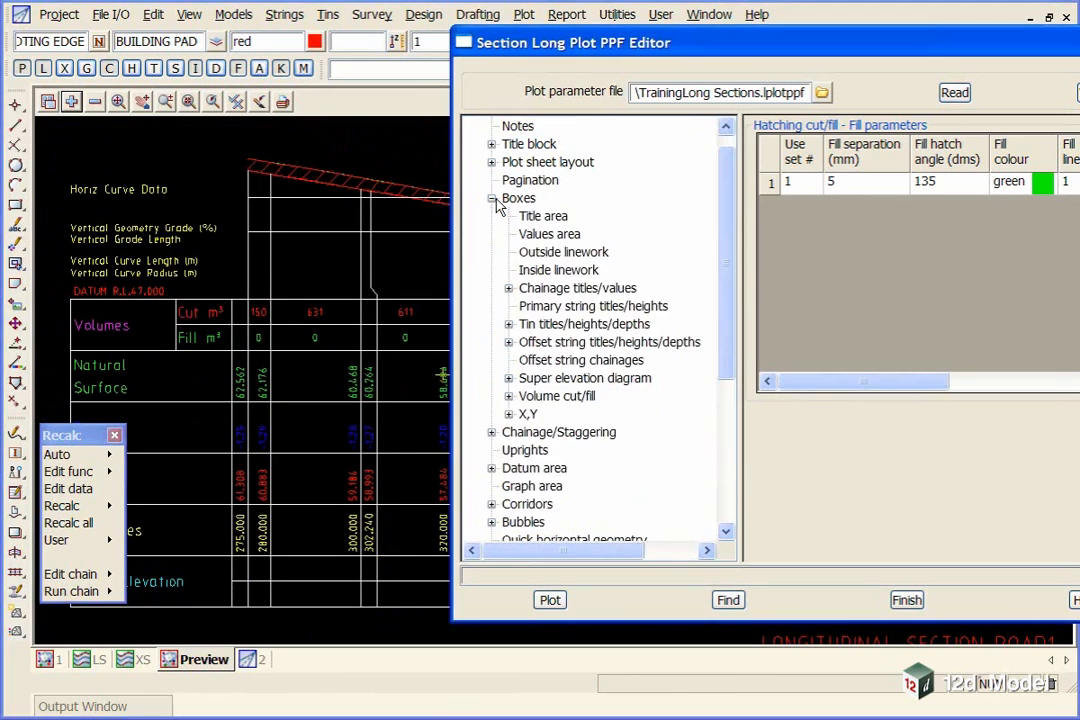
{"action": "left_click", "coordinate": [531, 398]}
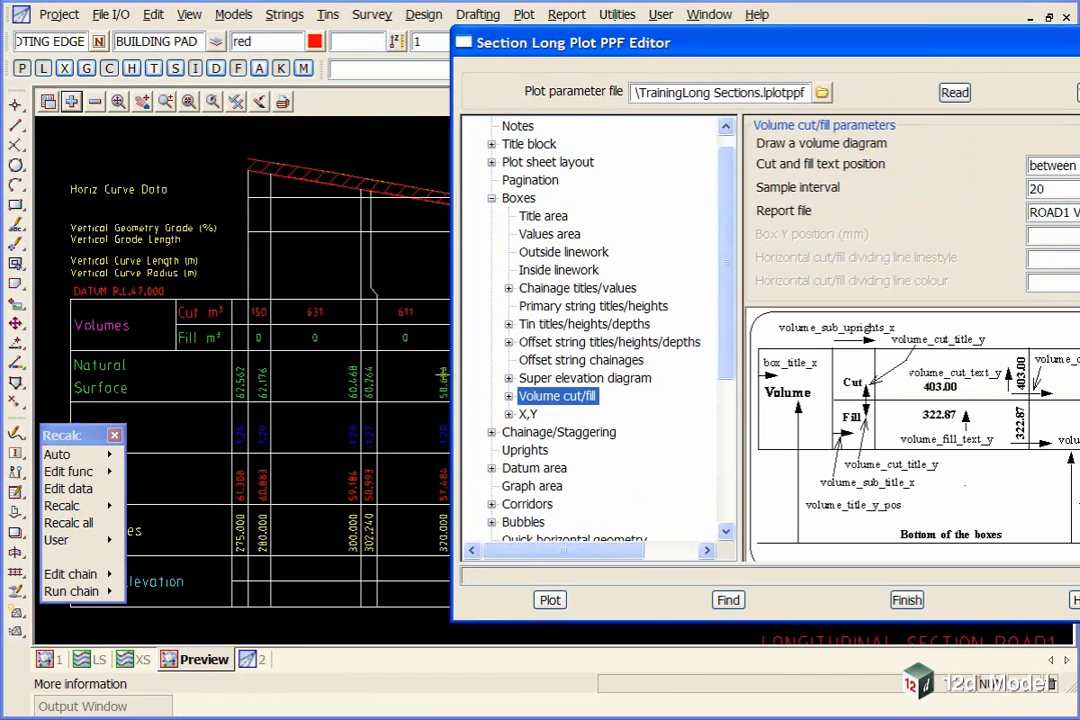
{"action": "left_click", "coordinate": [1078, 212]}
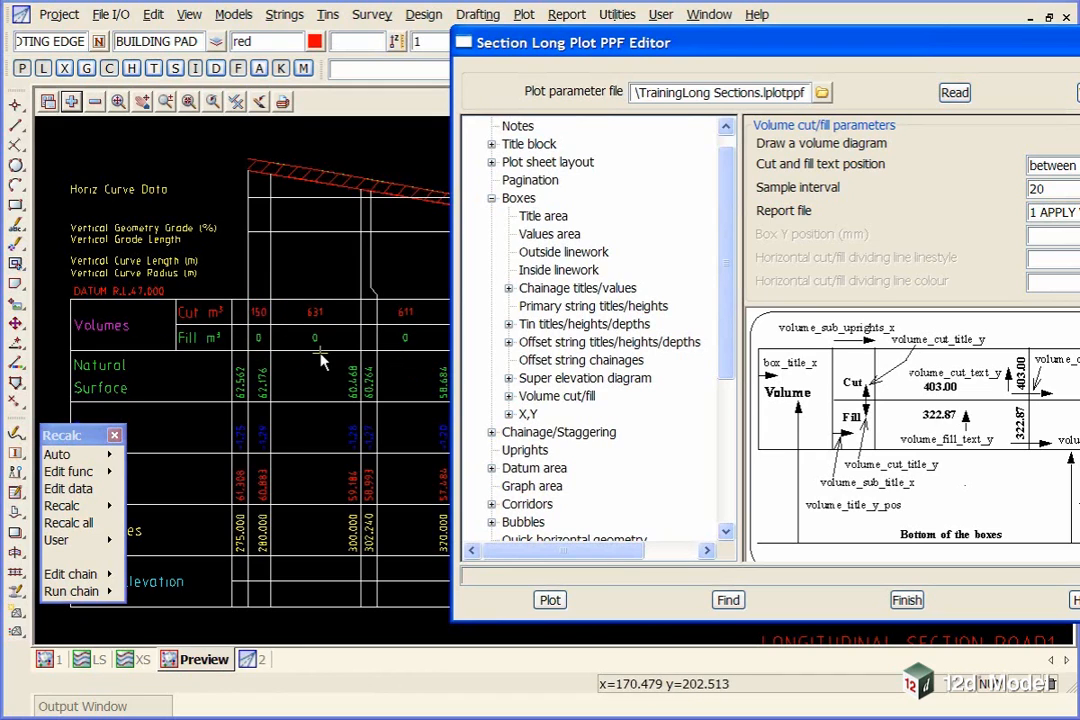
- Review the title, cut title, fill title and value parameters of the Volume cut/fill box
{"action": "left_click", "coordinate": [509, 397]}
{"action": "left_click", "coordinate": [526, 414]}
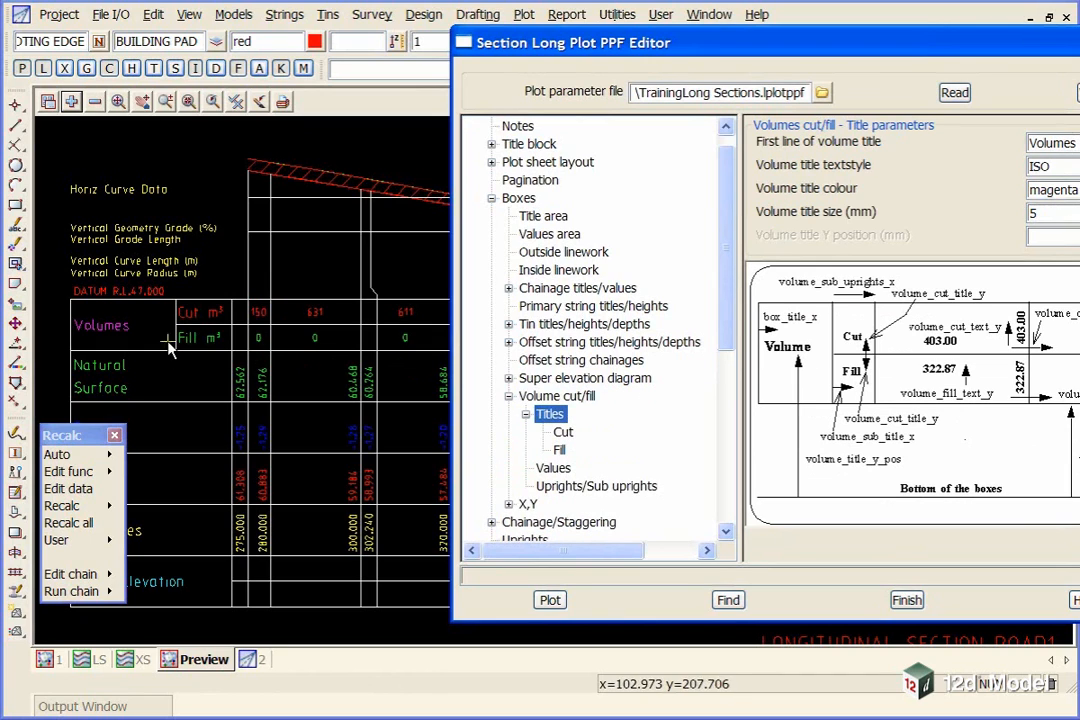
{"action": "left_click", "coordinate": [562, 435]}
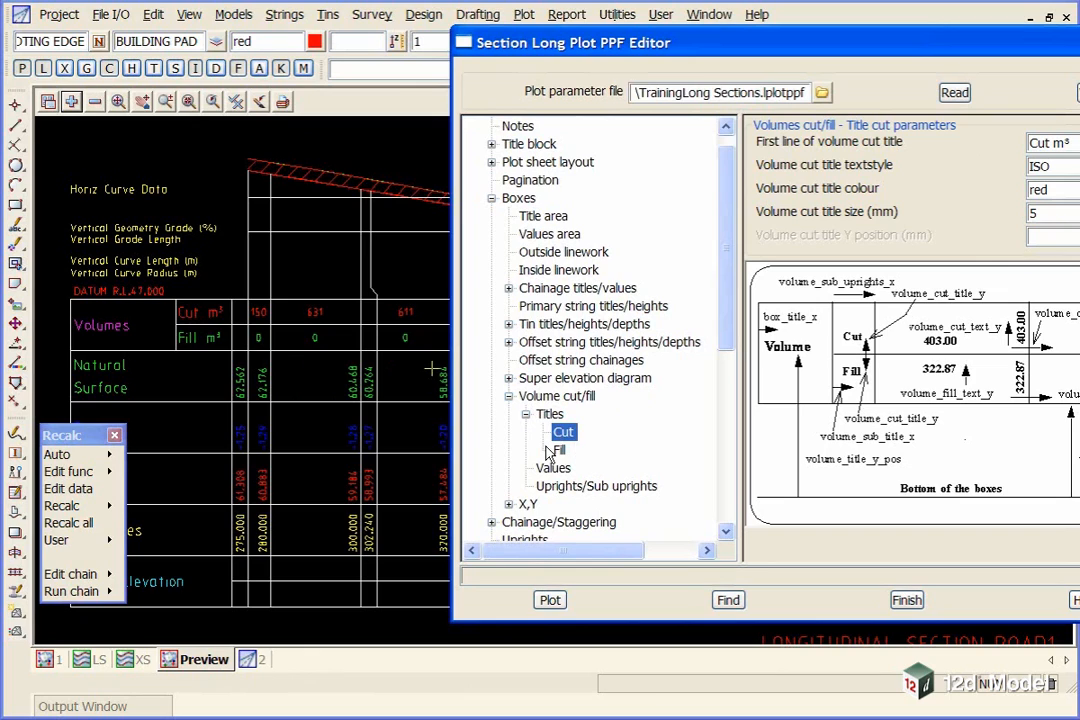
{"action": "left_click", "coordinate": [561, 452]}
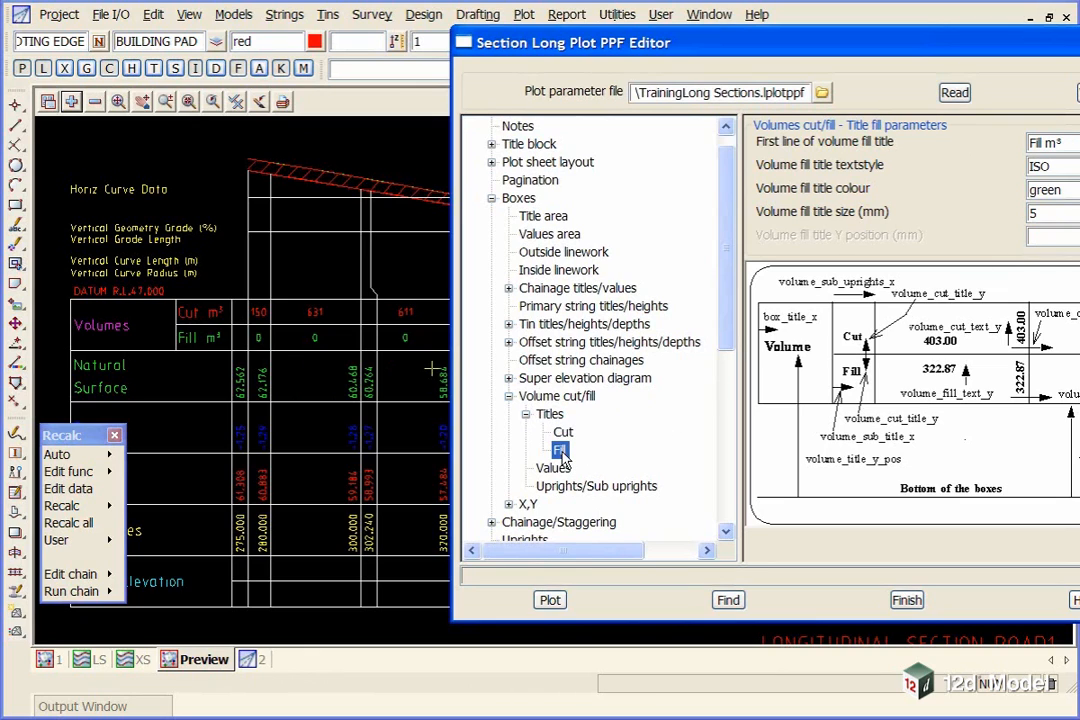
{"action": "left_click", "coordinate": [552, 468]}
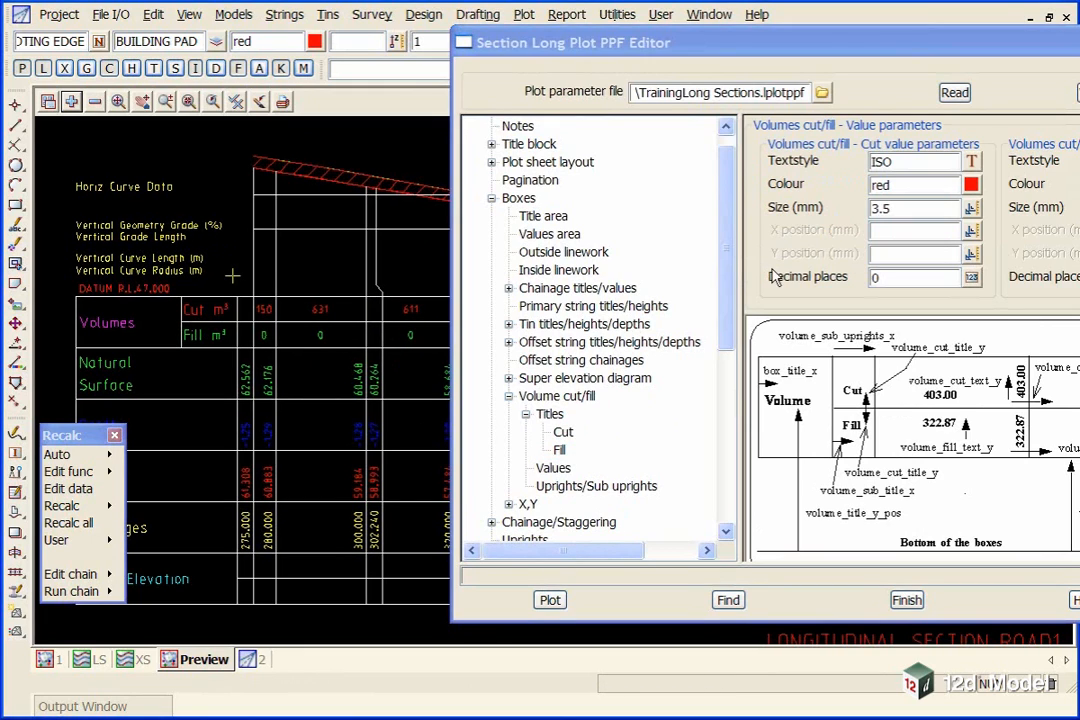
- Inspect the box rows on the plotted sheet from Volumes down to Super Elevation
{"action": "scroll", "coordinate": [346, 222], "scroll_direction": "down", "scroll_amount": 1}
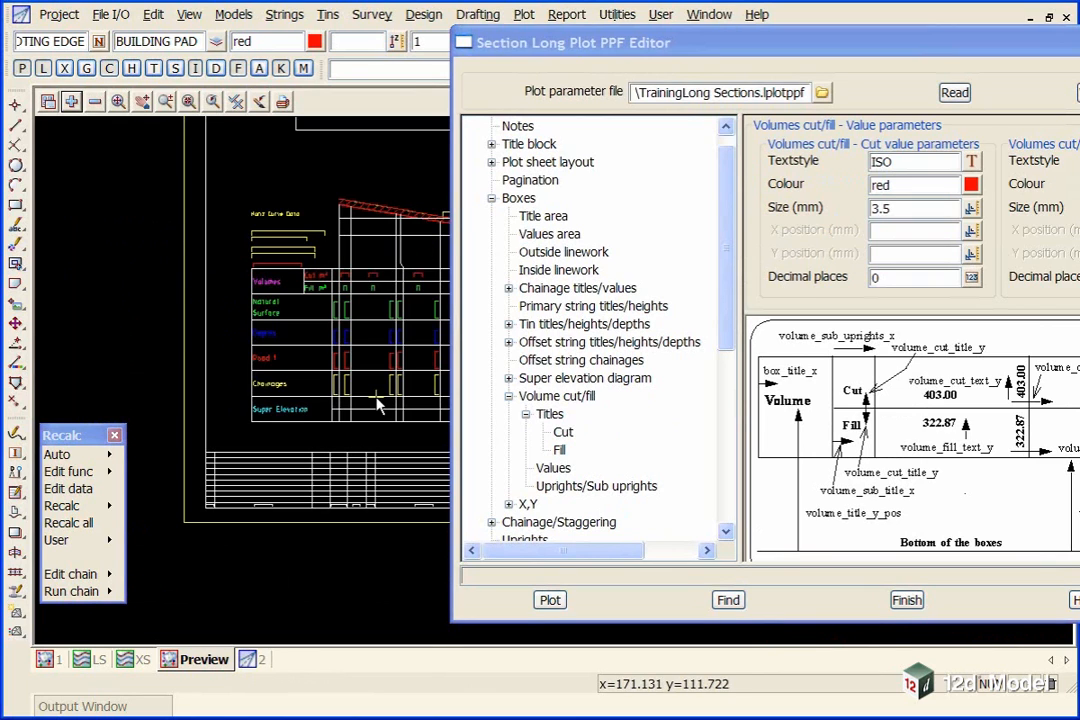
{"action": "scroll", "coordinate": [378, 403], "scroll_direction": "down", "scroll_amount": 1}
{"action": "scroll", "coordinate": [292, 374], "scroll_direction": "up", "scroll_amount": 3}
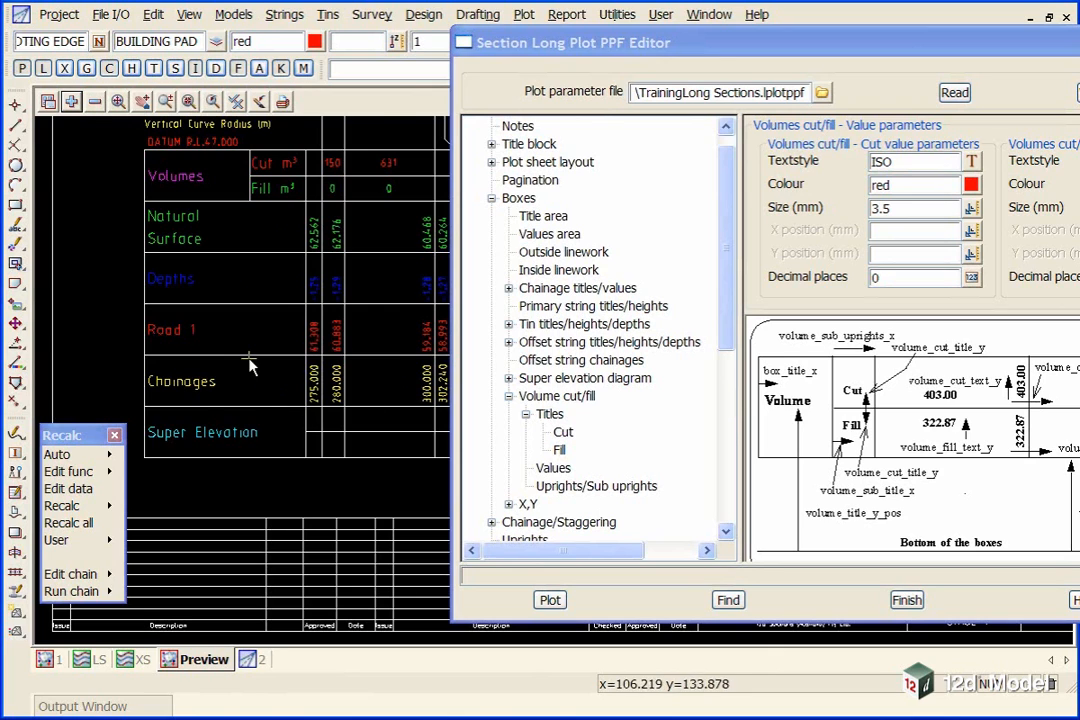
{"action": "scroll", "coordinate": [265, 393], "scroll_direction": "down", "scroll_amount": 2}
{"action": "scroll", "coordinate": [268, 403], "scroll_direction": "up", "scroll_amount": 1}
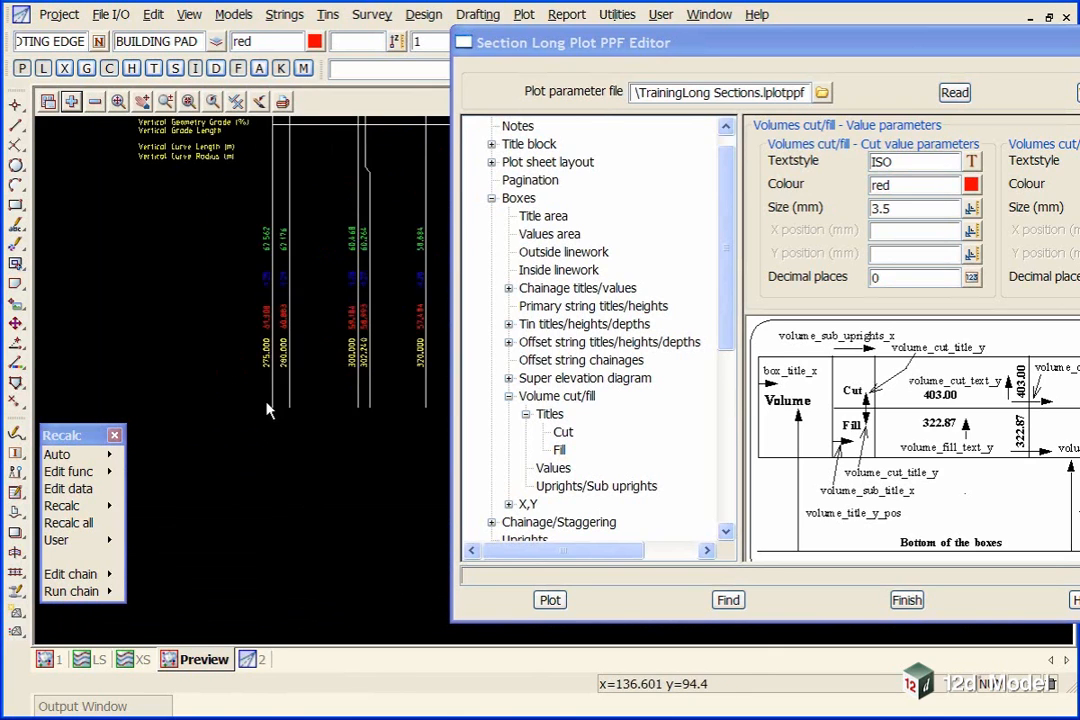
{"action": "scroll", "coordinate": [135, 343], "scroll_direction": "down", "scroll_amount": 2}
{"action": "scroll", "coordinate": [380, 380], "scroll_direction": "up", "scroll_amount": 3}
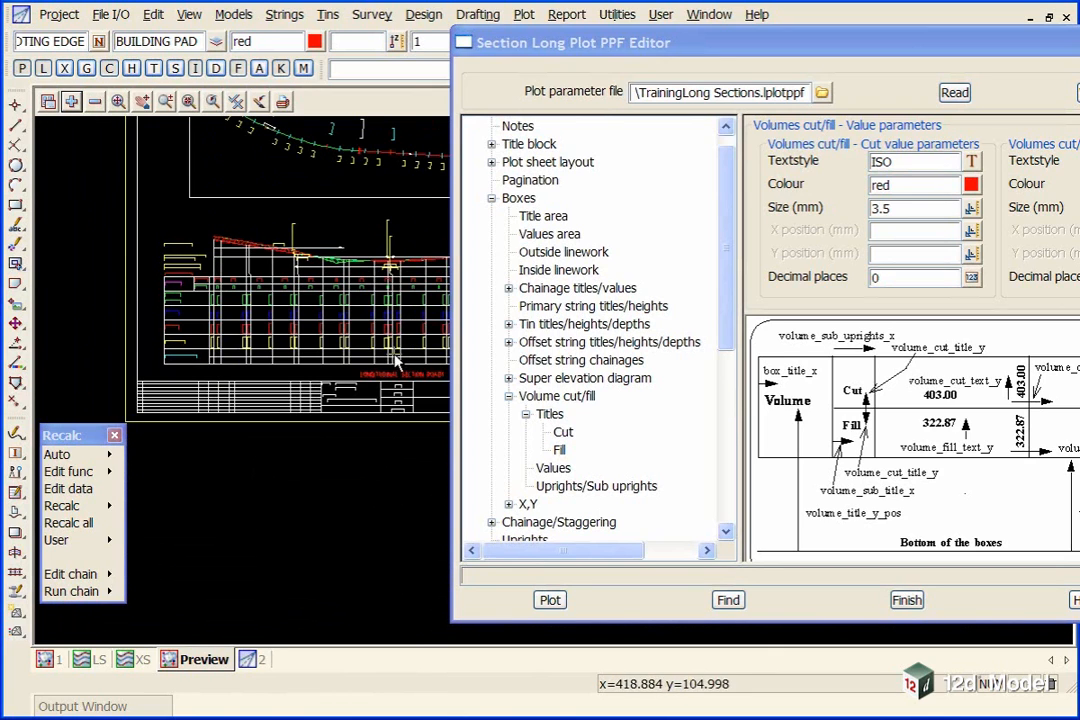
{"action": "scroll", "coordinate": [350, 372], "scroll_direction": "down", "scroll_amount": 3}
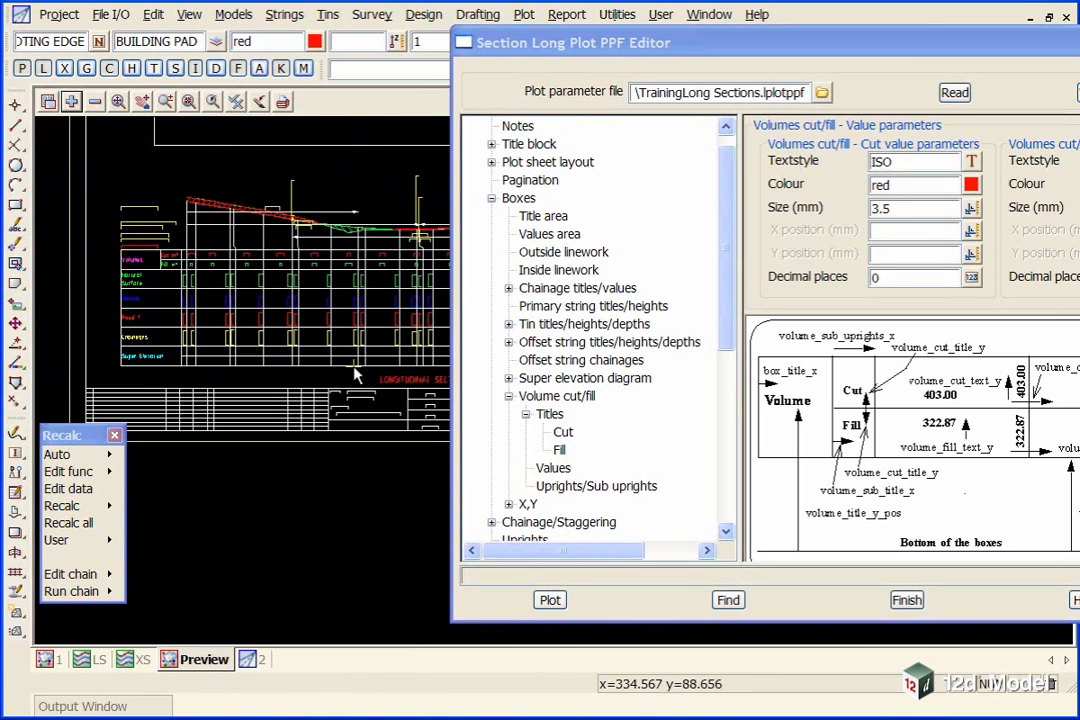
{"action": "scroll", "coordinate": [135, 368], "scroll_direction": "up", "scroll_amount": 3}
{"action": "scroll", "coordinate": [135, 368], "scroll_direction": "up", "scroll_amount": 2}
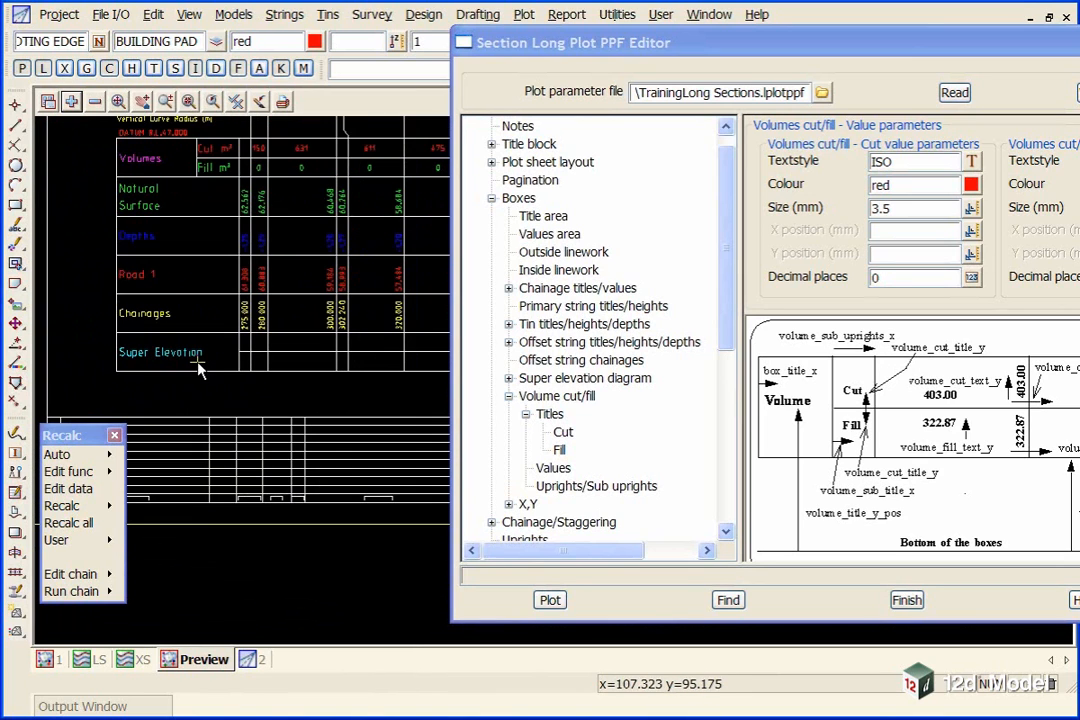
- Set the super elevation diagram draw mode to don't draw diagram, replot the long section and check the box rows on the sheet
{"action": "left_click", "coordinate": [553, 468]}
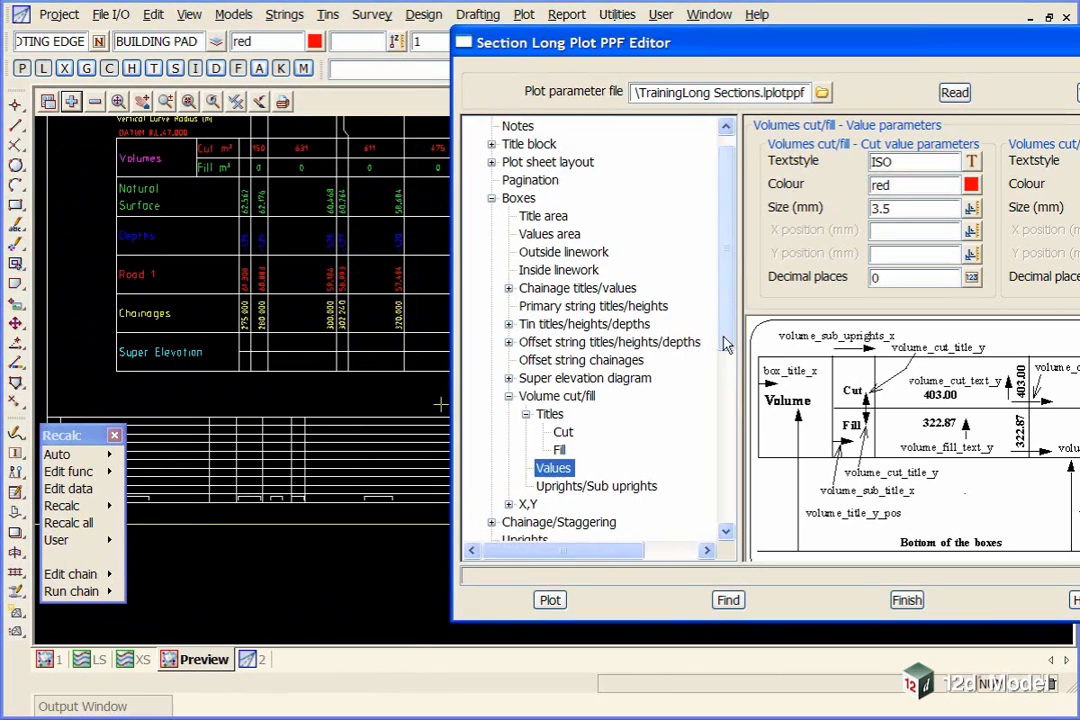
{"action": "scroll", "coordinate": [607, 343], "scroll_direction": "down", "scroll_amount": 4}
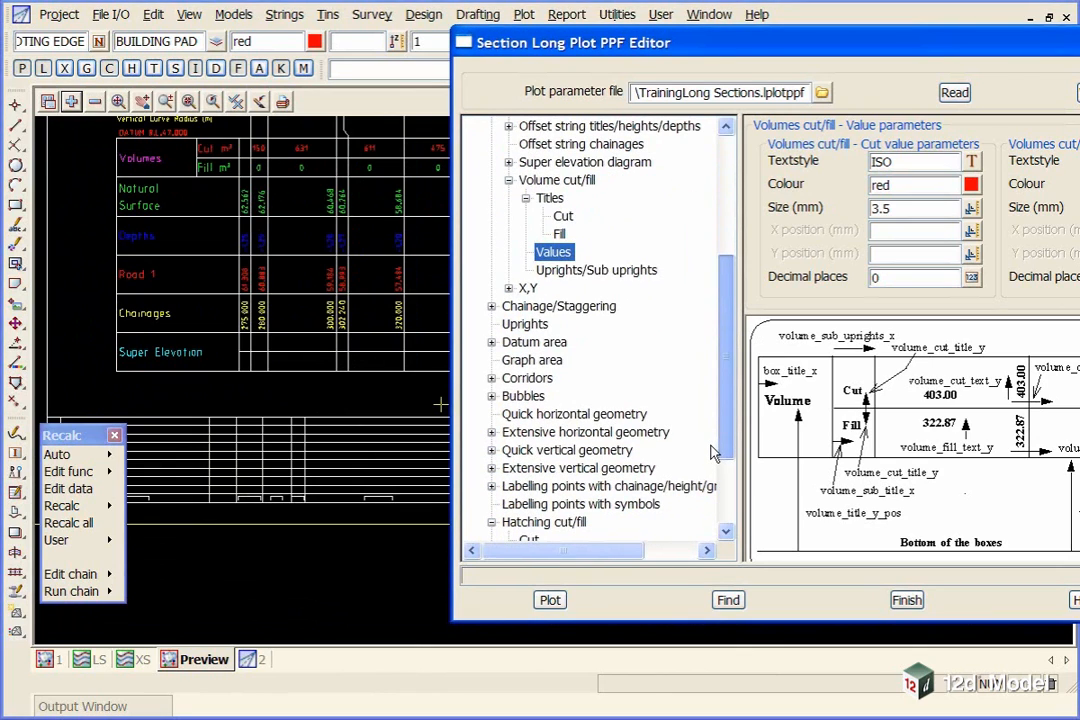
{"action": "scroll", "coordinate": [714, 452], "scroll_direction": "up", "scroll_amount": 2}
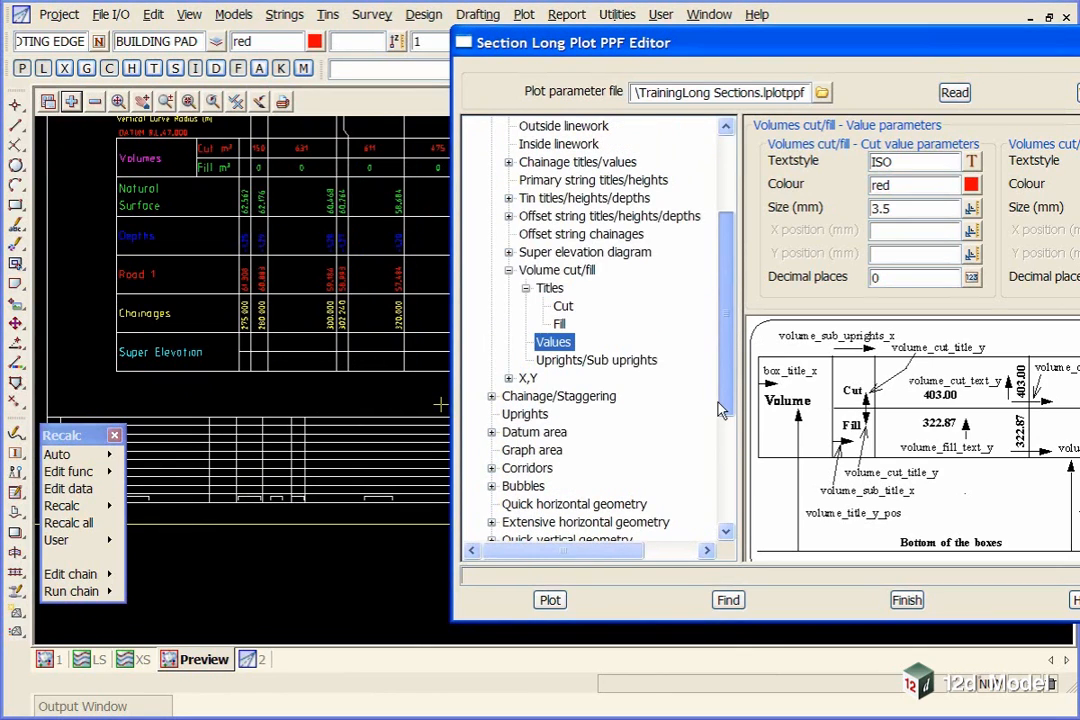
{"action": "left_click", "coordinate": [580, 253]}
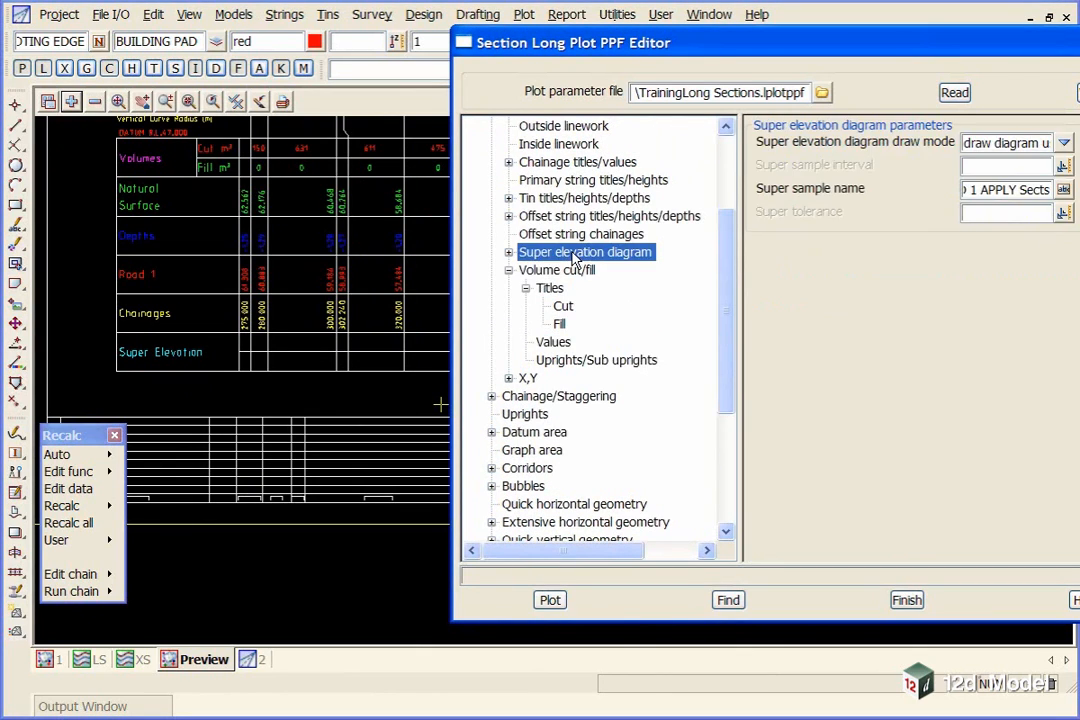
{"action": "left_click", "coordinate": [1064, 143]}
{"action": "left_click", "coordinate": [1070, 173]}
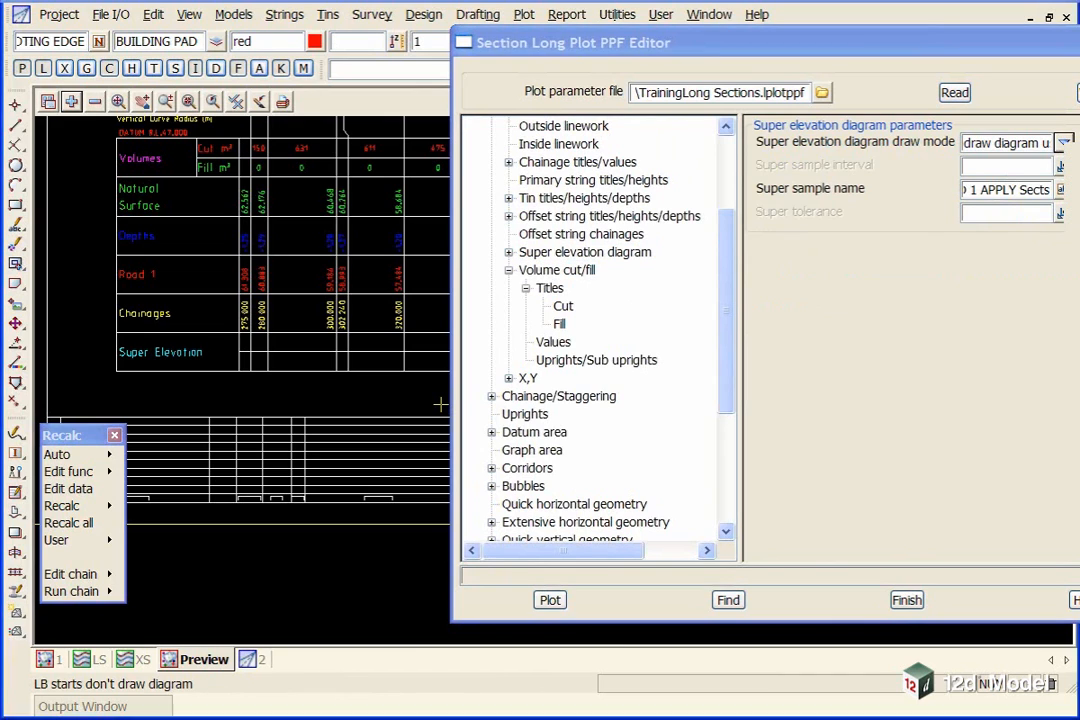
{"action": "left_click", "coordinate": [550, 600]}
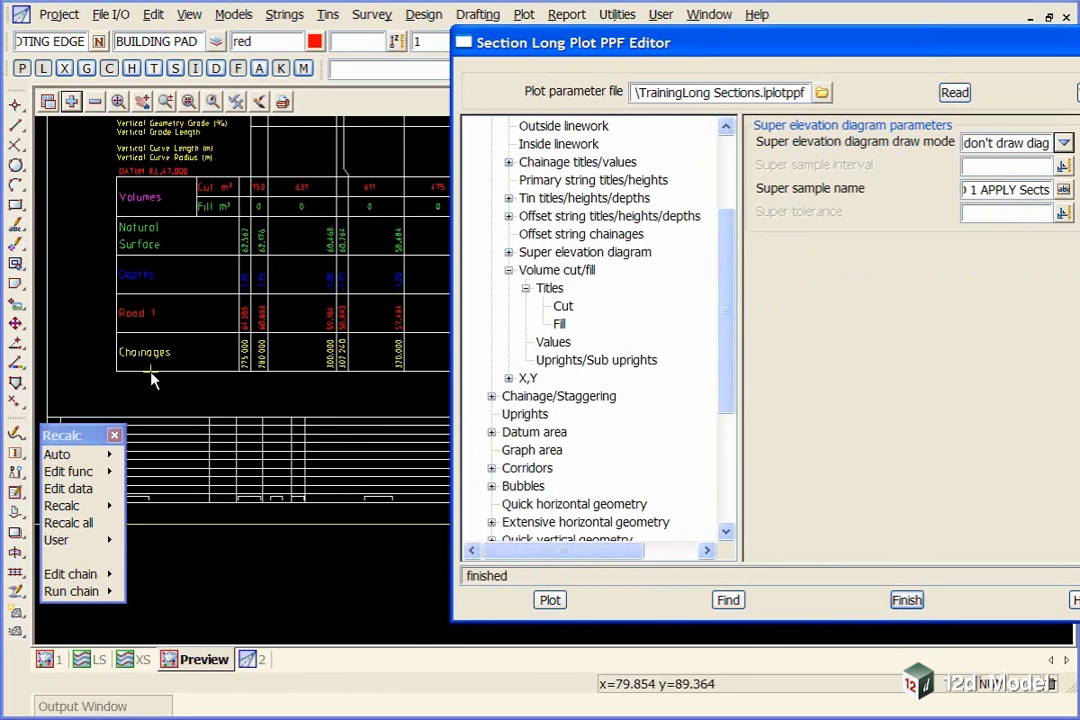
{"action": "left_click", "coordinate": [287, 307]}
{"action": "scroll", "coordinate": [287, 307], "scroll_direction": "down", "scroll_amount": 3}
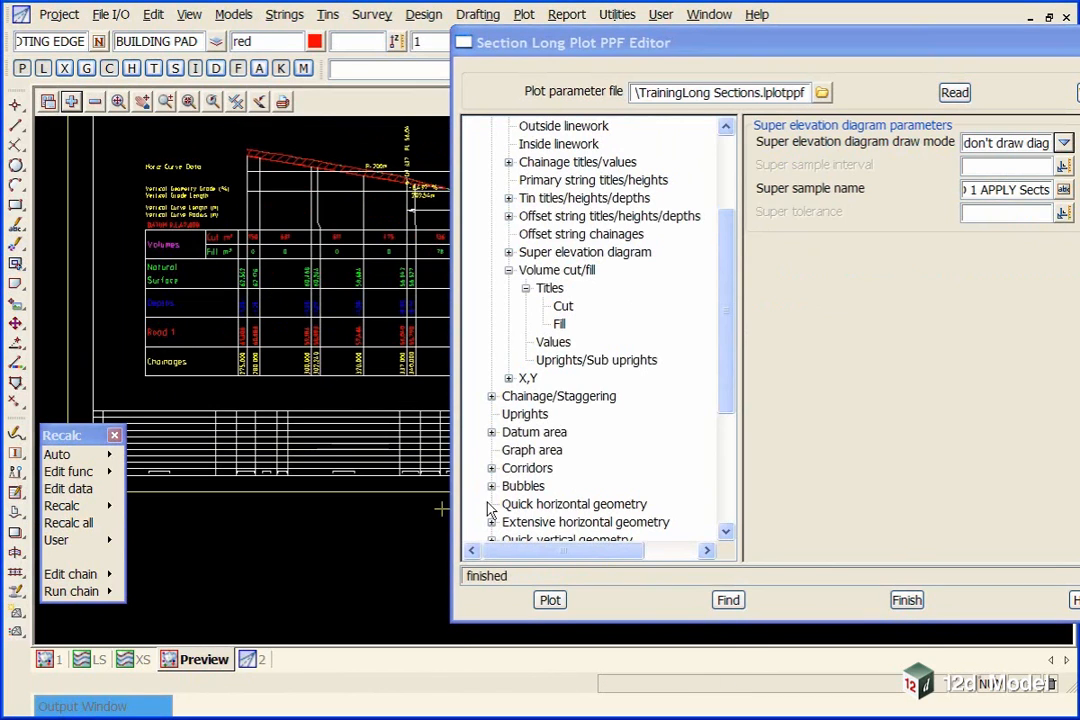
- Replot the long section and close the long section plot parameter editor
{"action": "left_click", "coordinate": [550, 600]}
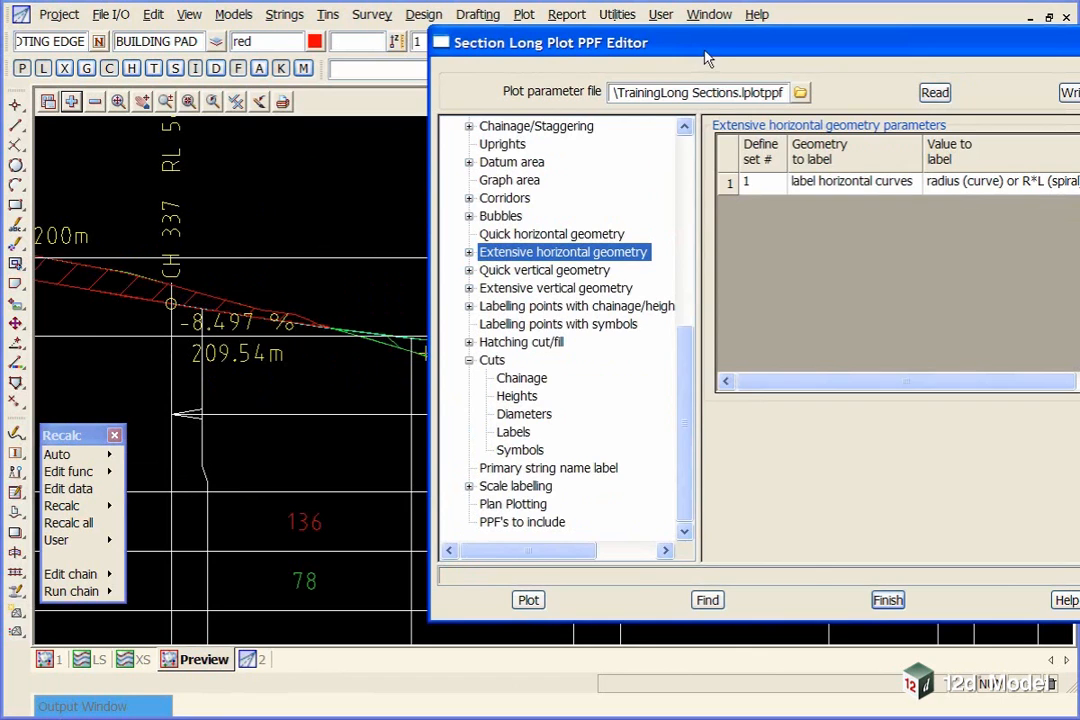
{"action": "left_click_drag", "start_coordinate": [706, 59], "coordinate": [569, 17]}
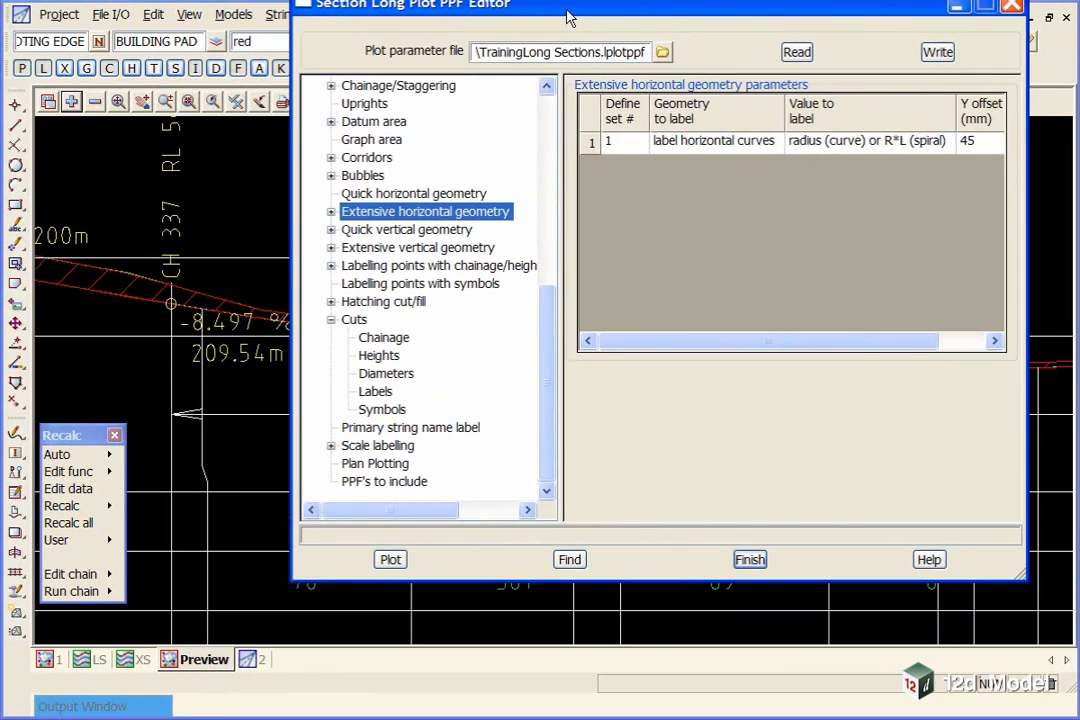
{"action": "left_click", "coordinate": [752, 563]}
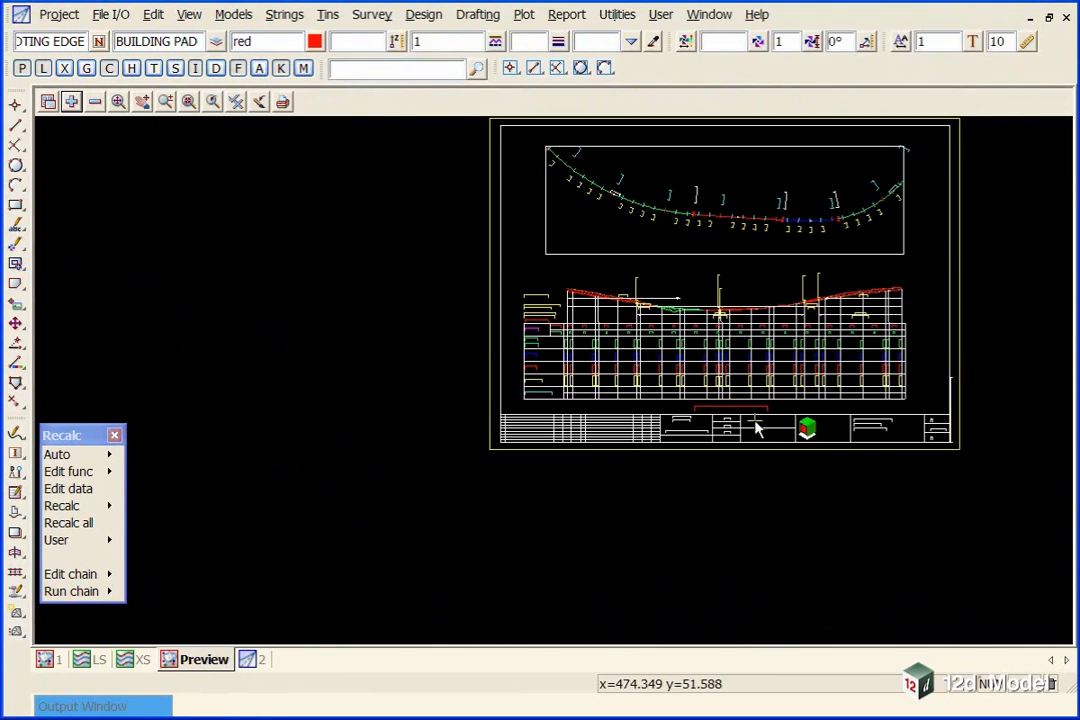
- Examine the plotted sheet's title block, from the scale, chainage and project details to the title, drawing number, job number and issue
{"action": "scroll", "coordinate": [757, 428], "scroll_direction": "up", "scroll_amount": 5}
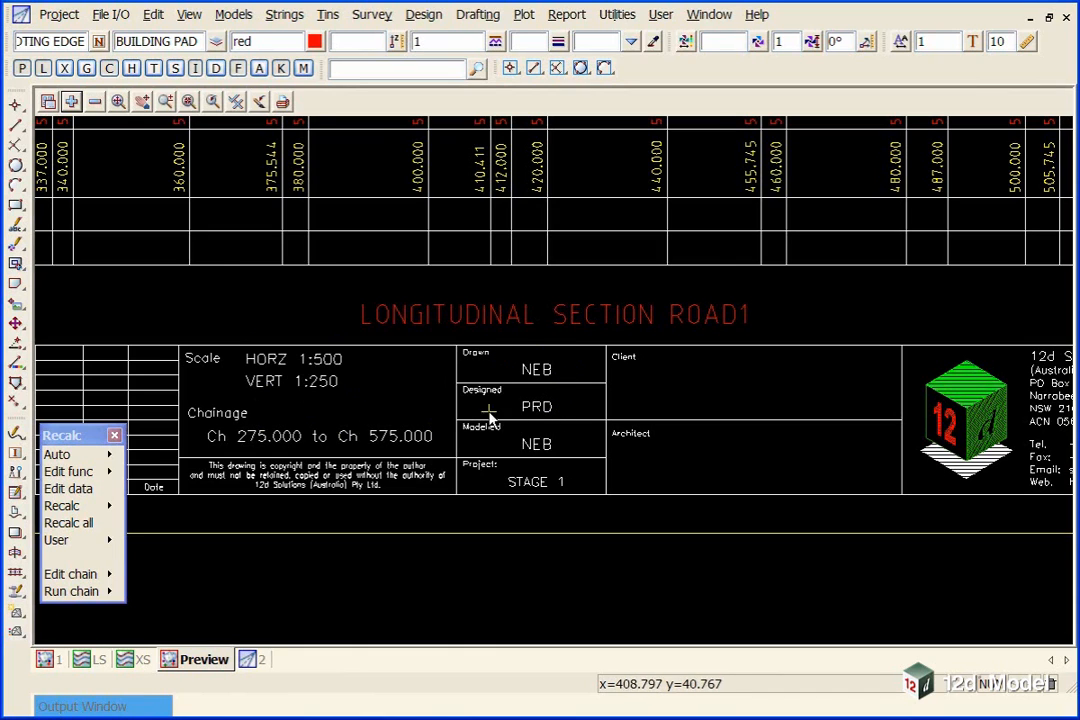
{"action": "scroll", "coordinate": [489, 414], "scroll_direction": "down", "scroll_amount": 4}
{"action": "scroll", "coordinate": [580, 463], "scroll_direction": "up", "scroll_amount": 5}
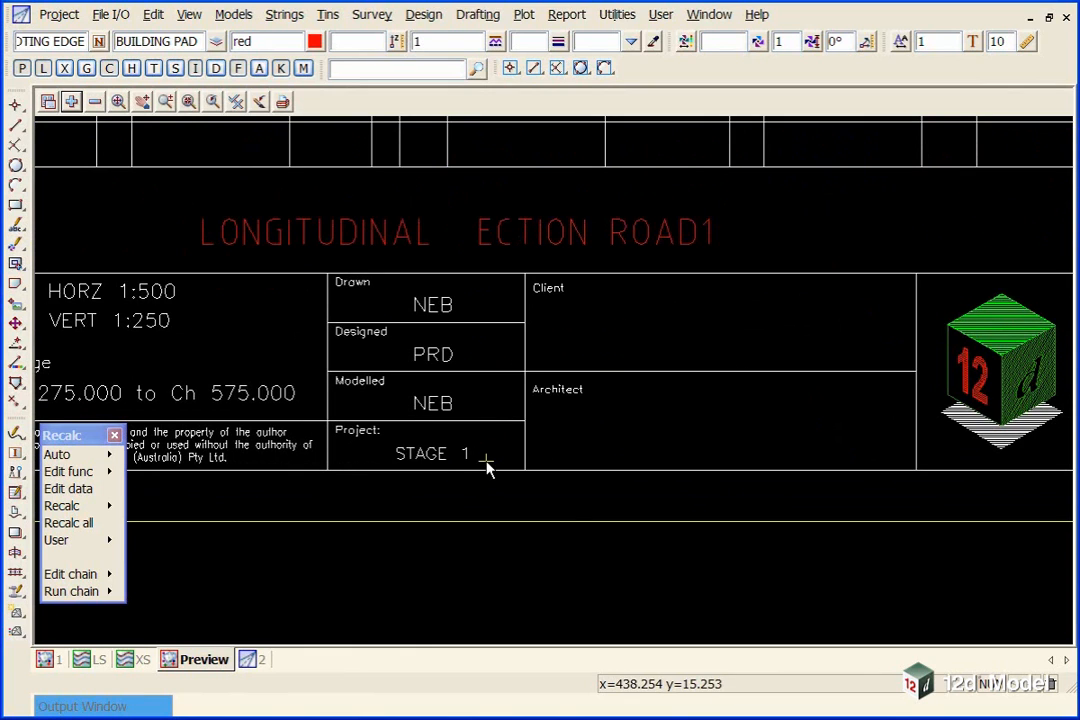
{"action": "scroll", "coordinate": [378, 470], "scroll_direction": "down", "scroll_amount": 3}
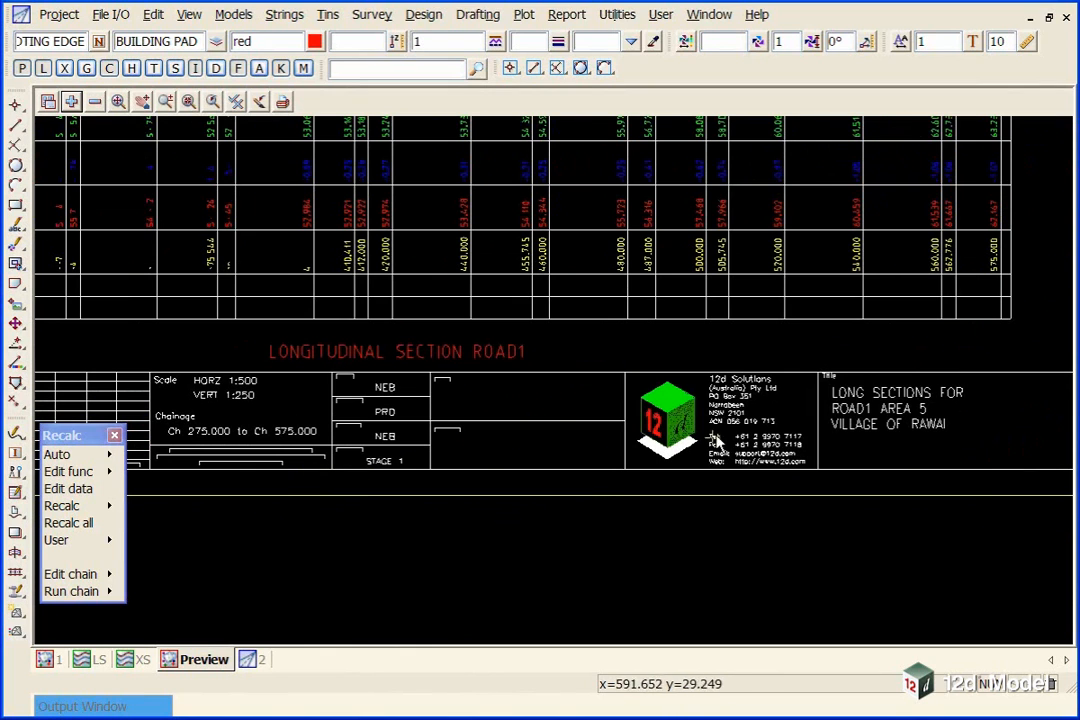
{"action": "scroll", "coordinate": [620, 444], "scroll_direction": "down", "scroll_amount": 2}
{"action": "scroll", "coordinate": [900, 432], "scroll_direction": "up", "scroll_amount": 4}
{"action": "scroll", "coordinate": [815, 402], "scroll_direction": "up", "scroll_amount": 2}
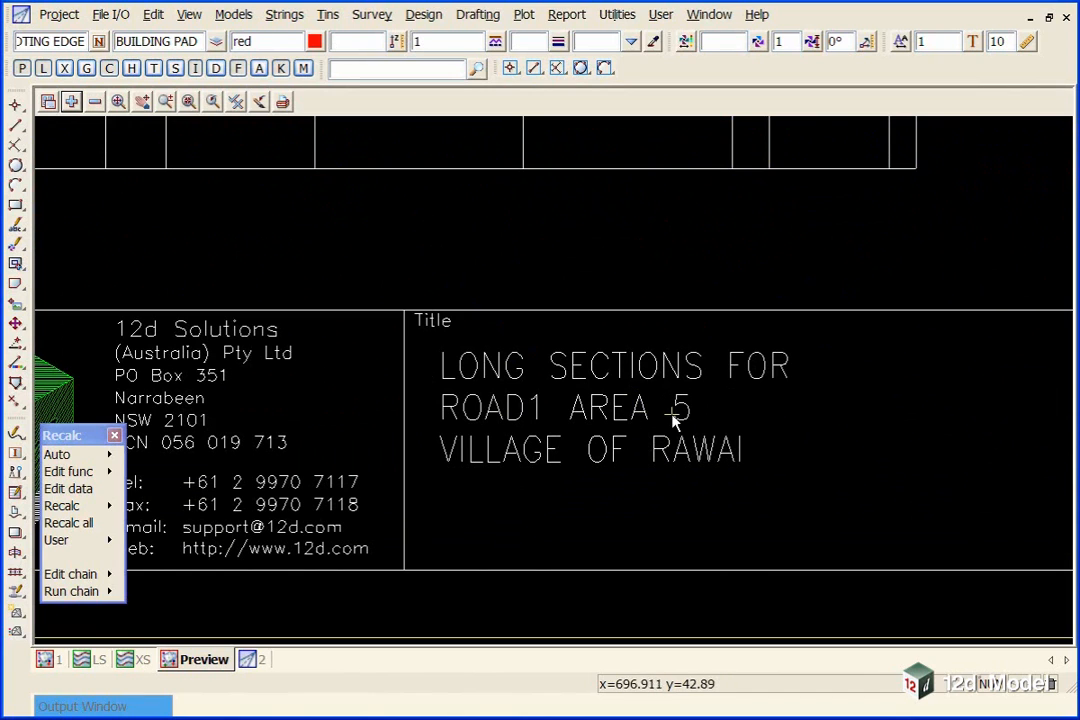
{"action": "scroll", "coordinate": [380, 462], "scroll_direction": "down", "scroll_amount": 2}
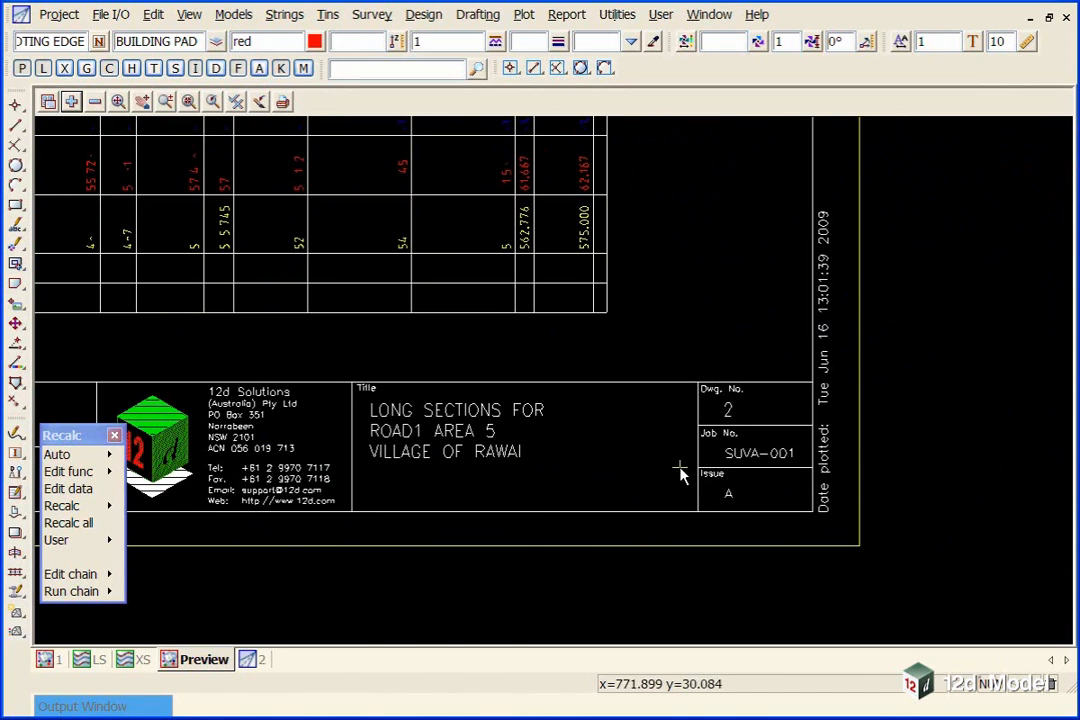
{"action": "scroll", "coordinate": [795, 477], "scroll_direction": "up", "scroll_amount": 3}
{"action": "scroll", "coordinate": [797, 480], "scroll_direction": "down", "scroll_amount": 2}
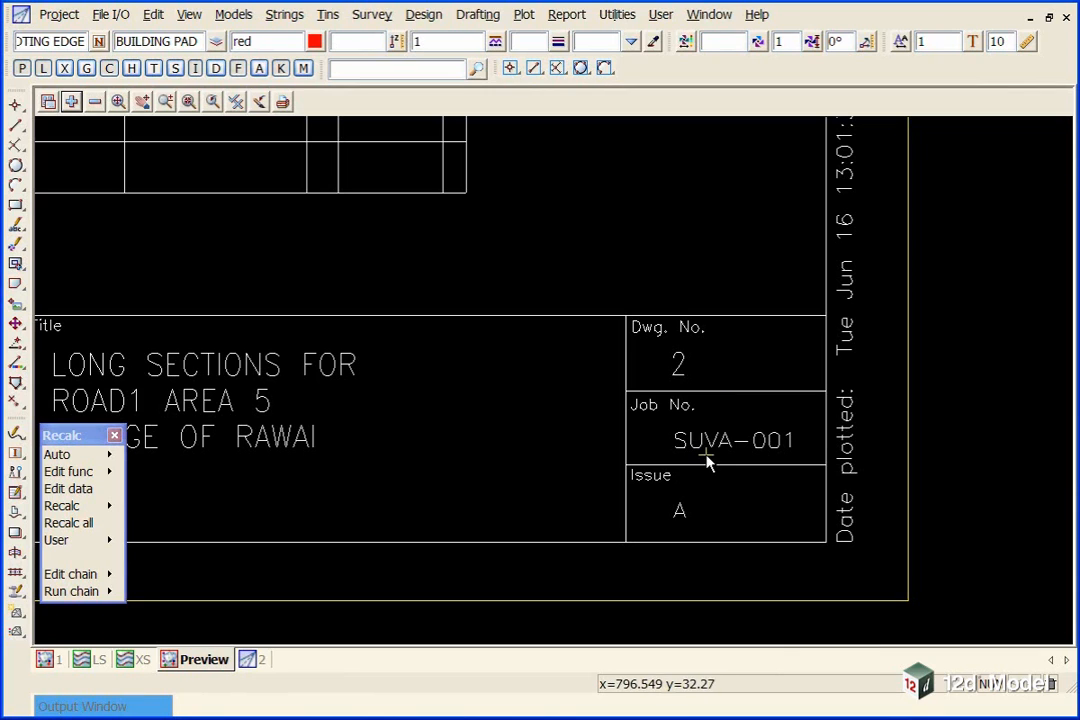
{"action": "scroll", "coordinate": [800, 446], "scroll_direction": "down", "scroll_amount": 2}
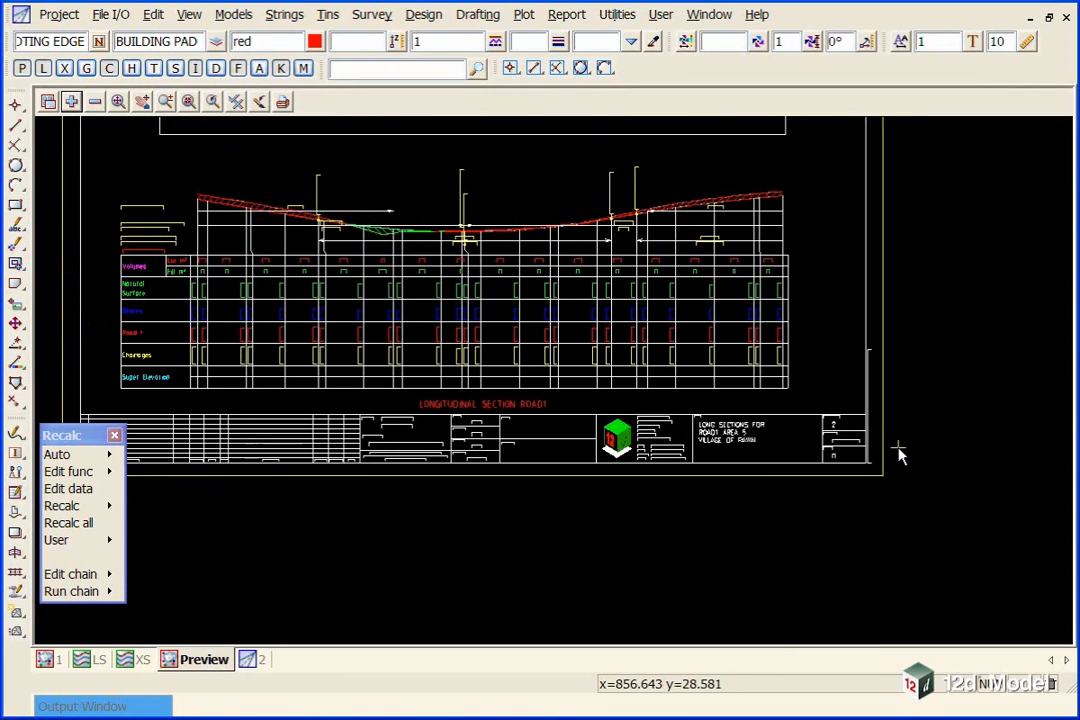